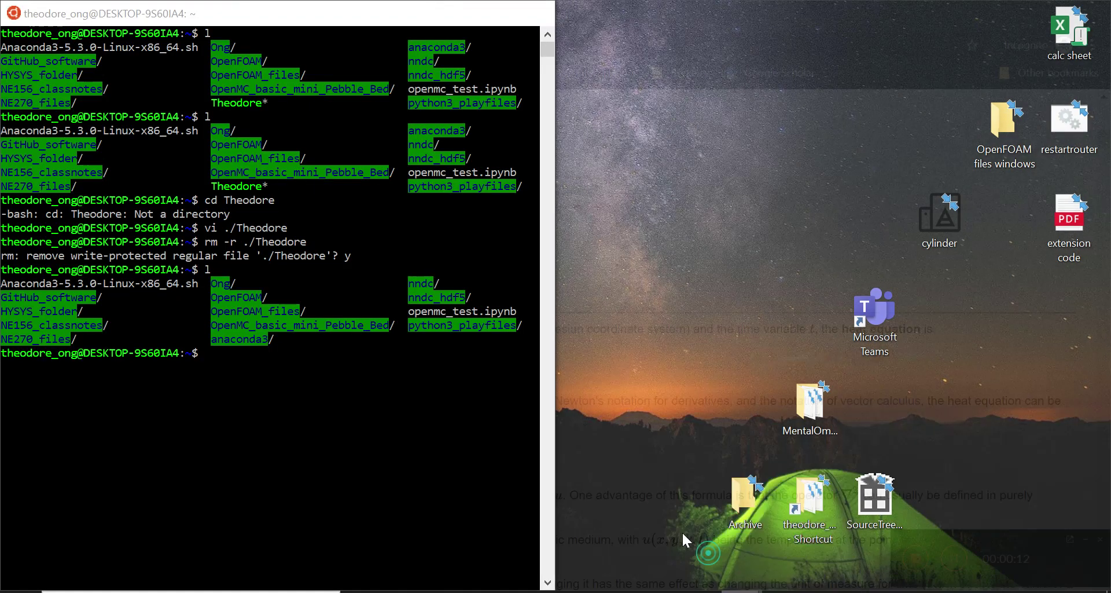
Step: Clear the Ubuntu terminal and list the contents of the home directory
left_click(682, 531)
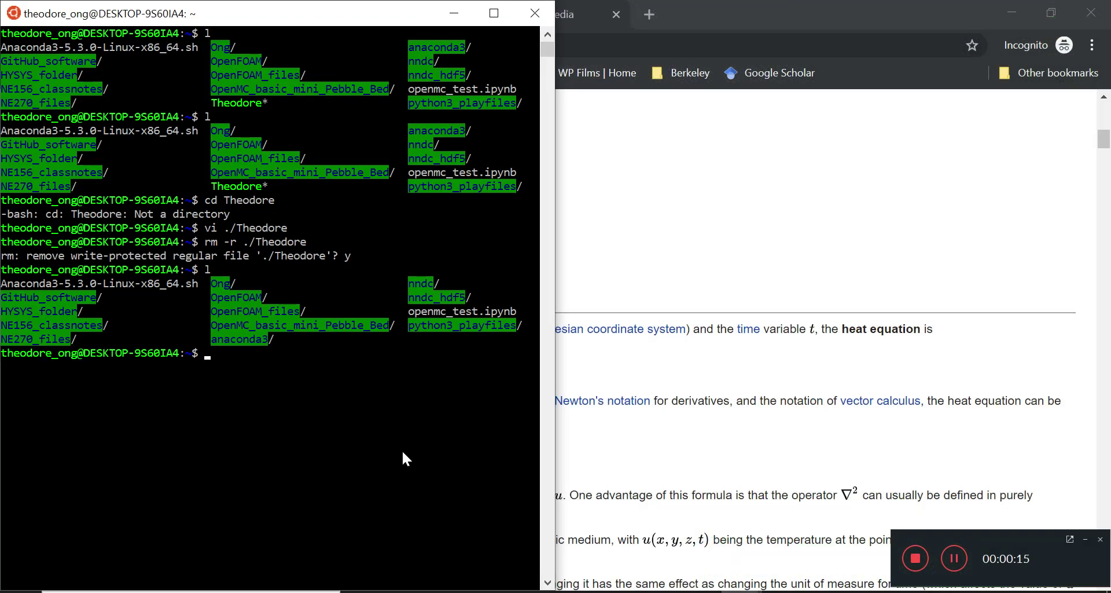
type("clear")
key("Return")
type("l")
key("Return")
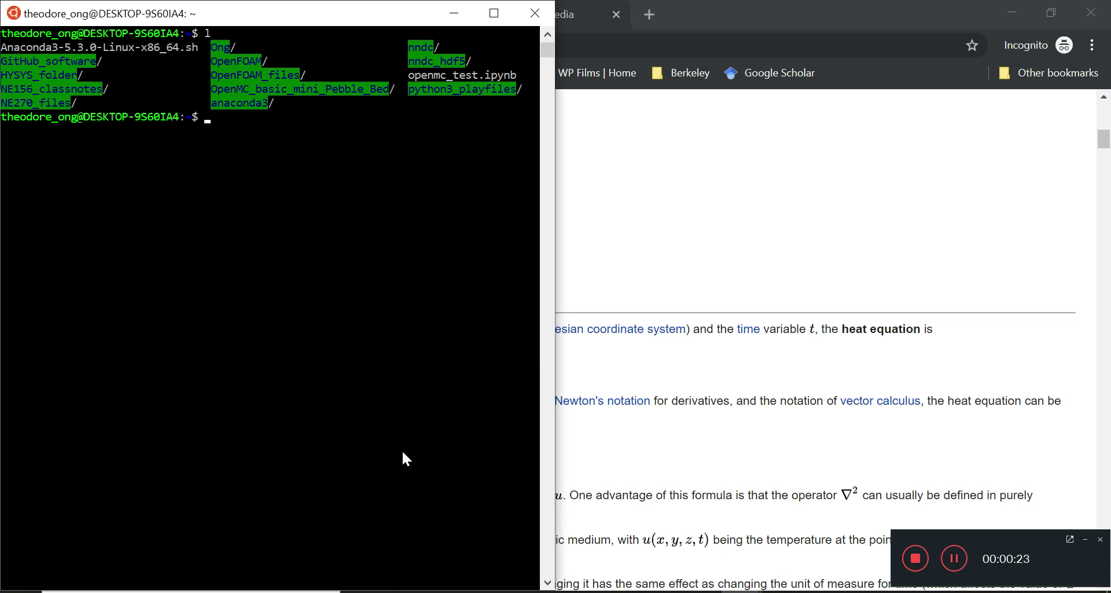
Step: Change to the OpenFOAM tutorials directory using $FOAM_TUTORIALS and list its contents
type("cd $FOAM_TUTORIALS")
key("Return")
type("l")
key("Return")
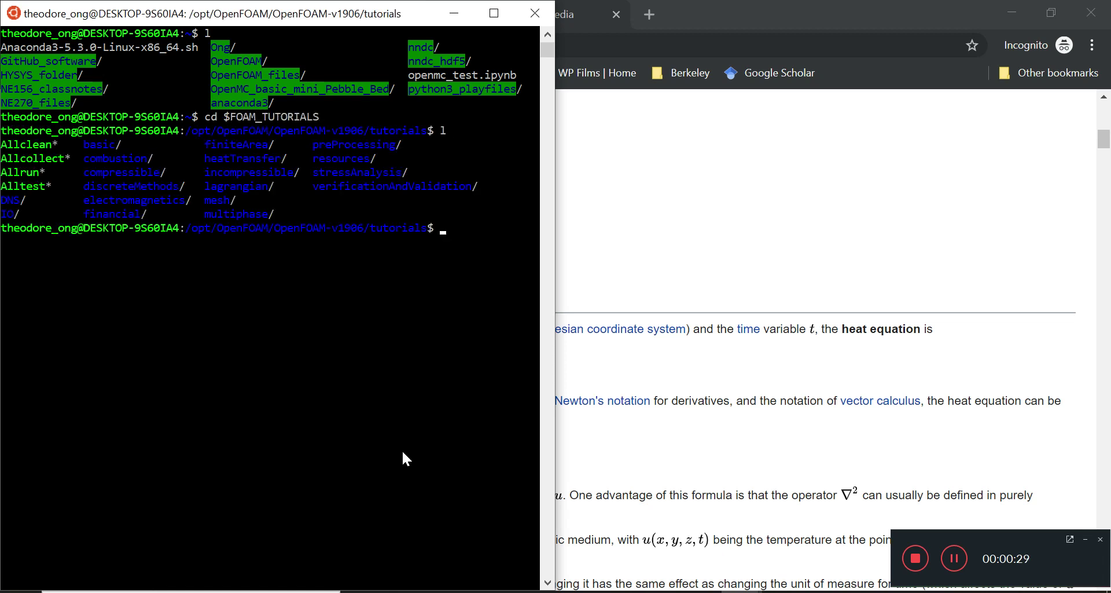
Step: Enter the heatTransfer tutorial folder and list the solver folders in it
type("cd he")
key("Tab")
key("Return")
type("l")
key("Return")
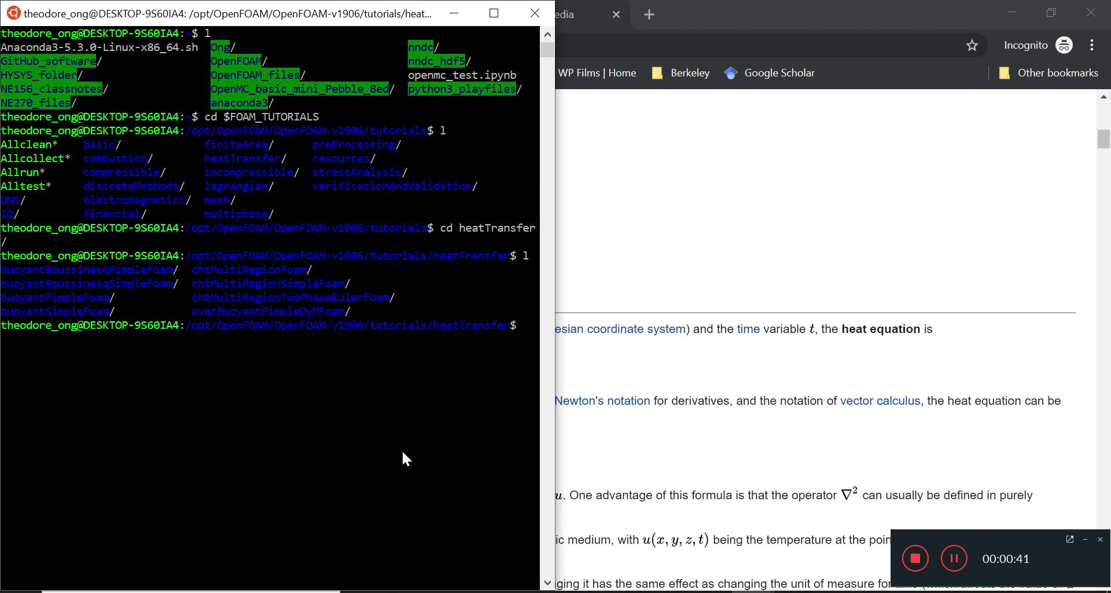
Step: Examine the heatTransfer solver names, highlighting the buoyant solvers, buoyantPimpleFoam and the chtMultiRegion solvers, and clear the selection
left_click(17, 269)
left_click_drag(37, 279, 364, 306)
left_click(365, 309)
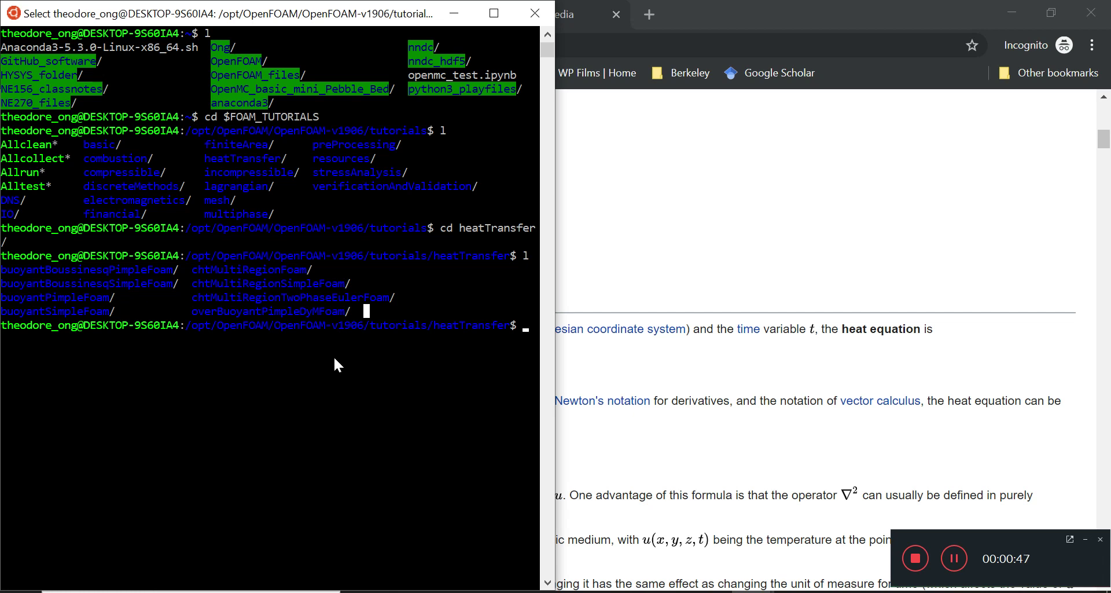
left_click_drag(115, 298, 1, 298)
left_click(92, 366)
left_click_drag(109, 297, 46, 297)
left_click(100, 393)
left_click_drag(115, 298, 1, 298)
left_click(42, 374)
left_click(192, 272)
key("Escape")
left_click_drag(195, 270, 310, 279)
left_click(310, 398)
left_click_drag(341, 286, 222, 284)
left_click(253, 347)
key("Escape")
Step: Return to the home directory and list its files and folders
type("cd")
key("Return")
type("ls")
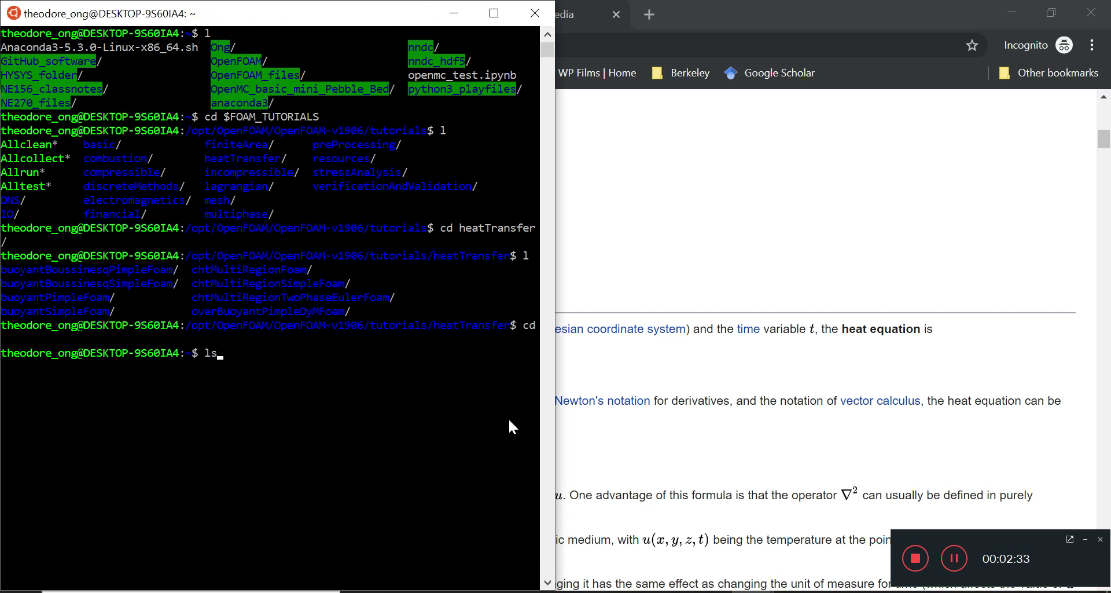
key("Return")
Step: Go to the $FOAM_TUTORIALS directory from the home directory and list the tutorial categories
type("cd $FOAM_TUTORIALS")
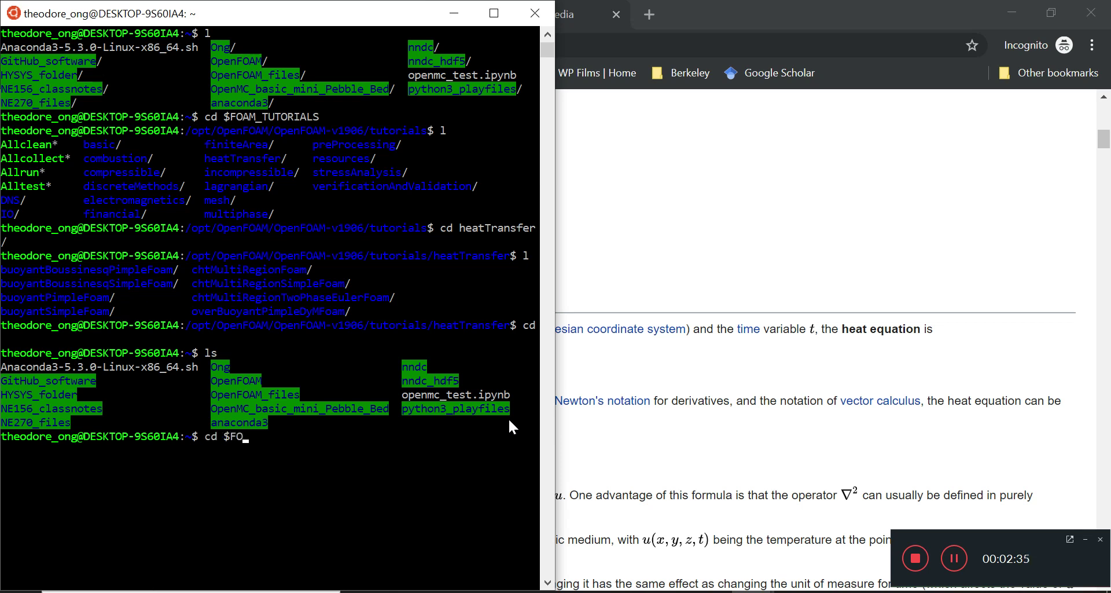
key("Return")
type("ls")
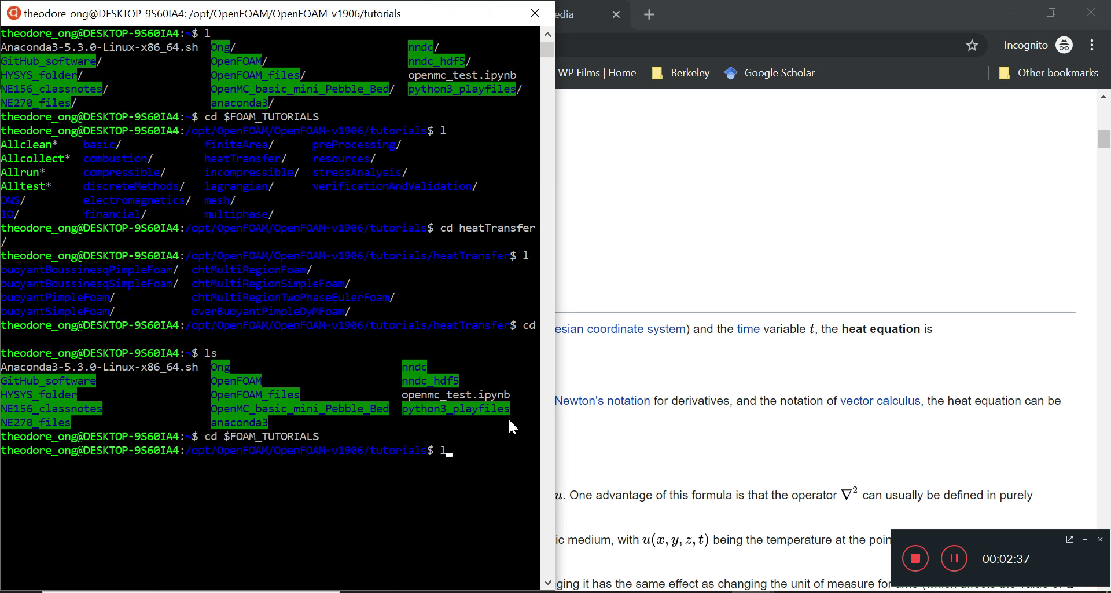
key("Return")
Step: Enter the basic tutorial folder and list its contents
type("cd basic")
key("Return")
type("ls")
key("Return")
Step: Enter the laplacianFoam folder, and list its contents on a cleared terminal
type("cd laplacianFoam/")
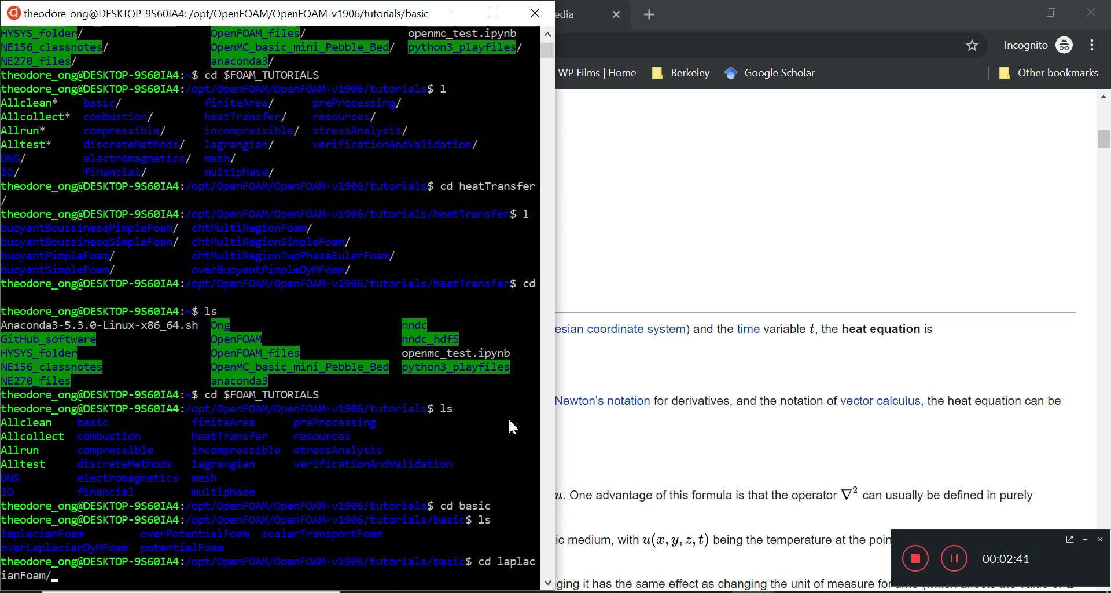
key("Return")
type("ls")
key("Return")
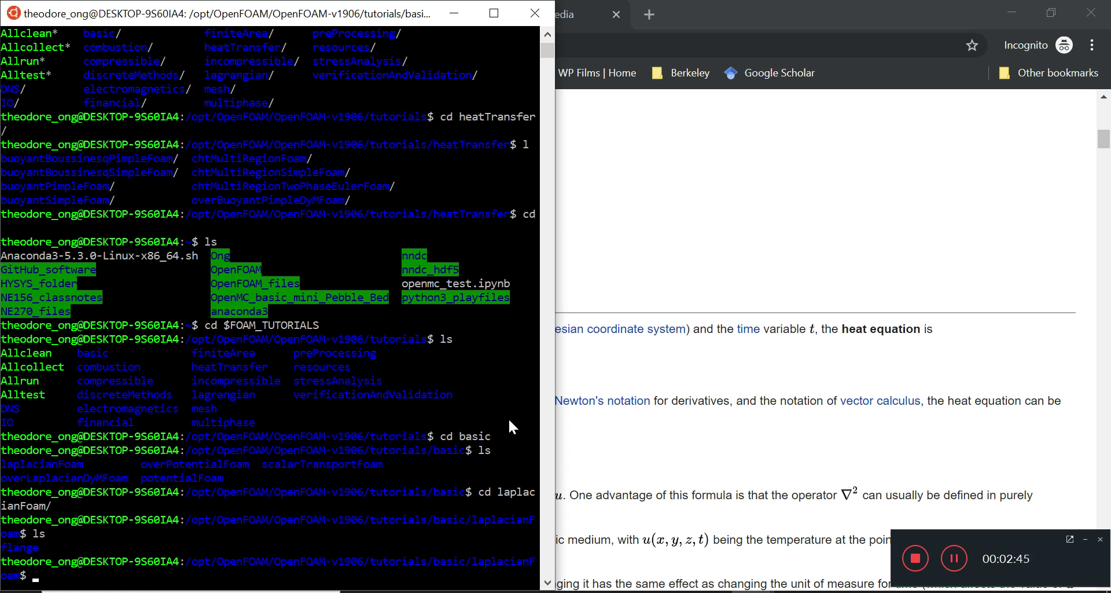
type("clear")
key("Return")
type("l")
key("Return")
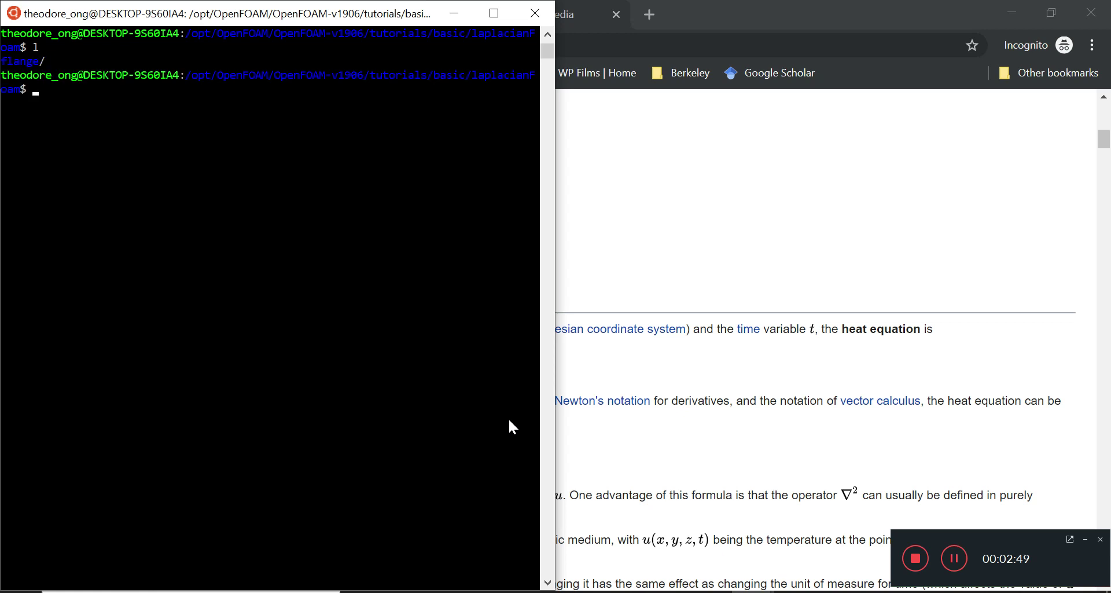
Step: Enter the flange case folder and list its files
type("cd flange/")
key("Return")
type("ls")
key("Return")
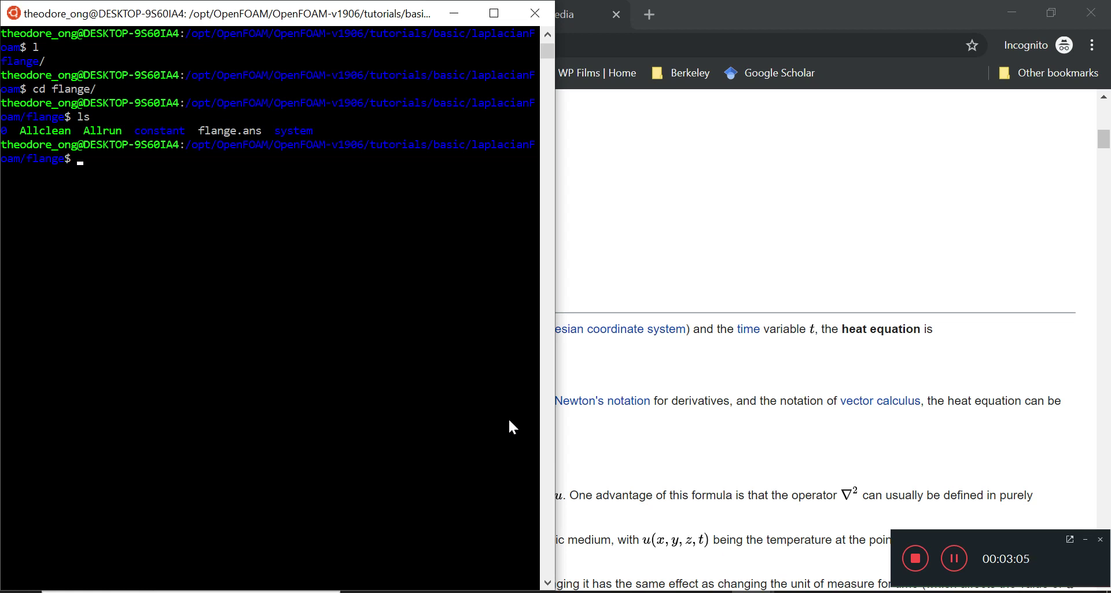
Step: Switch to the Wikipedia heat equation page in the browser and examine the three-dimensional form of the equation
key("alt+Tab")
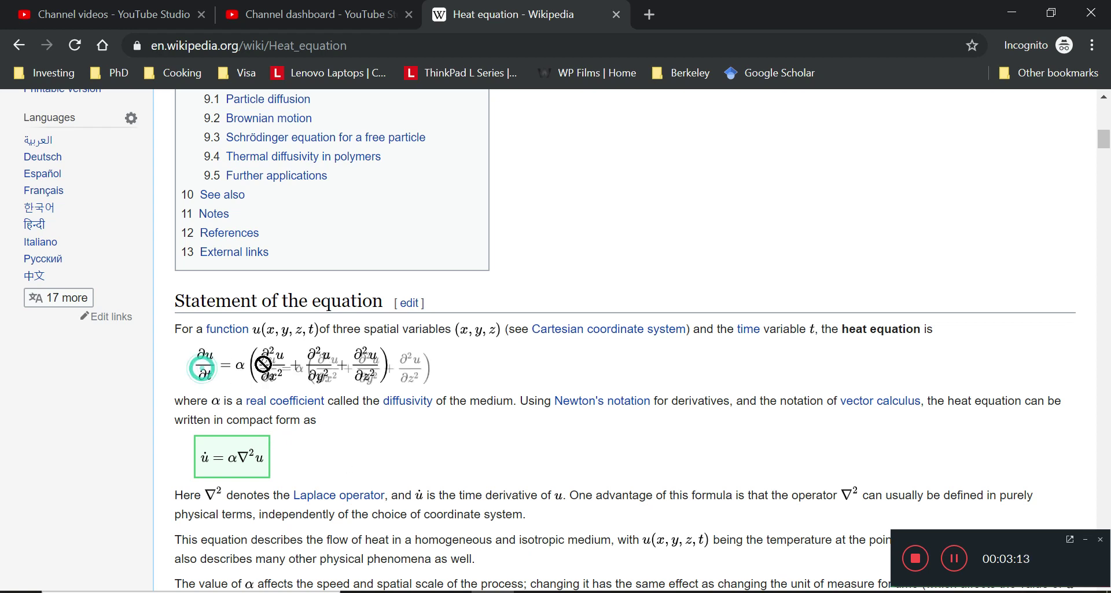
left_click_drag(444, 364, 126, 404)
left_click(125, 404)
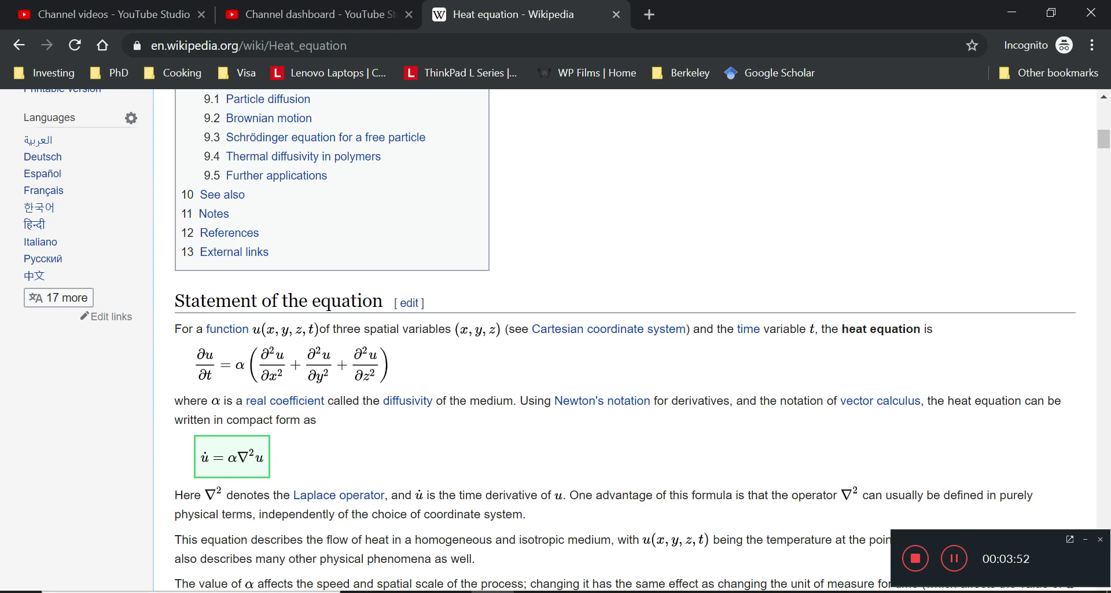
Step: Open a new Word 2016 window and create a blank document
right_click(624, 591)
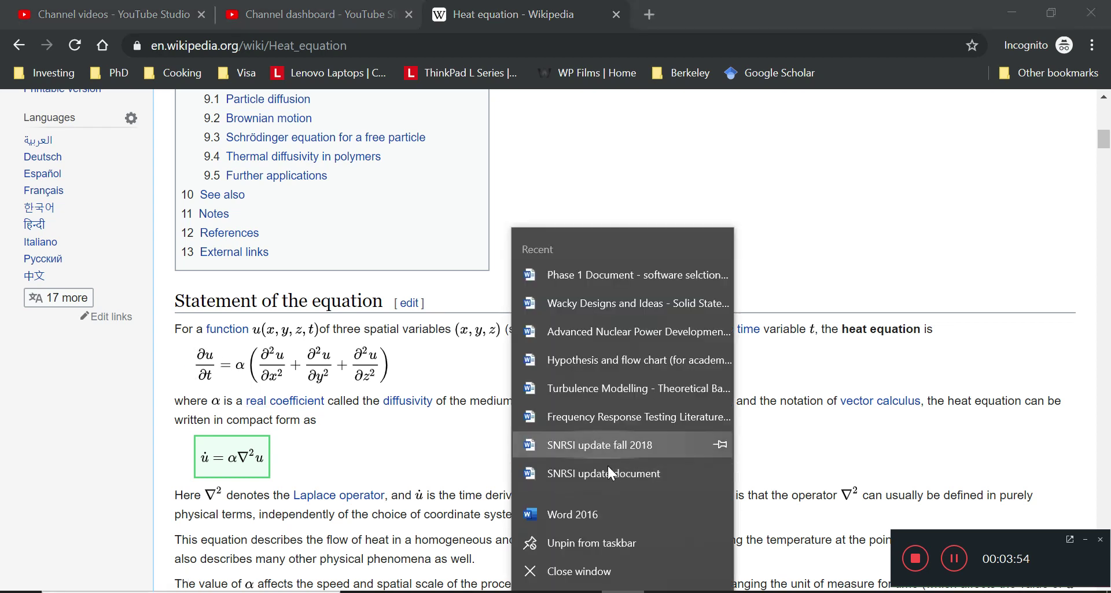
left_click(610, 514)
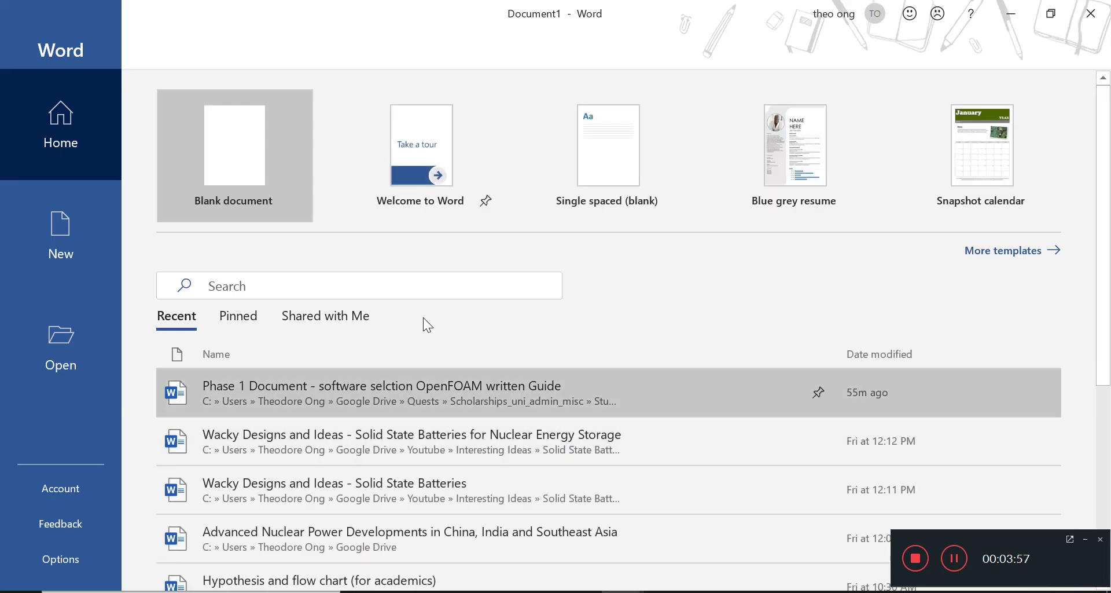
left_click(293, 216)
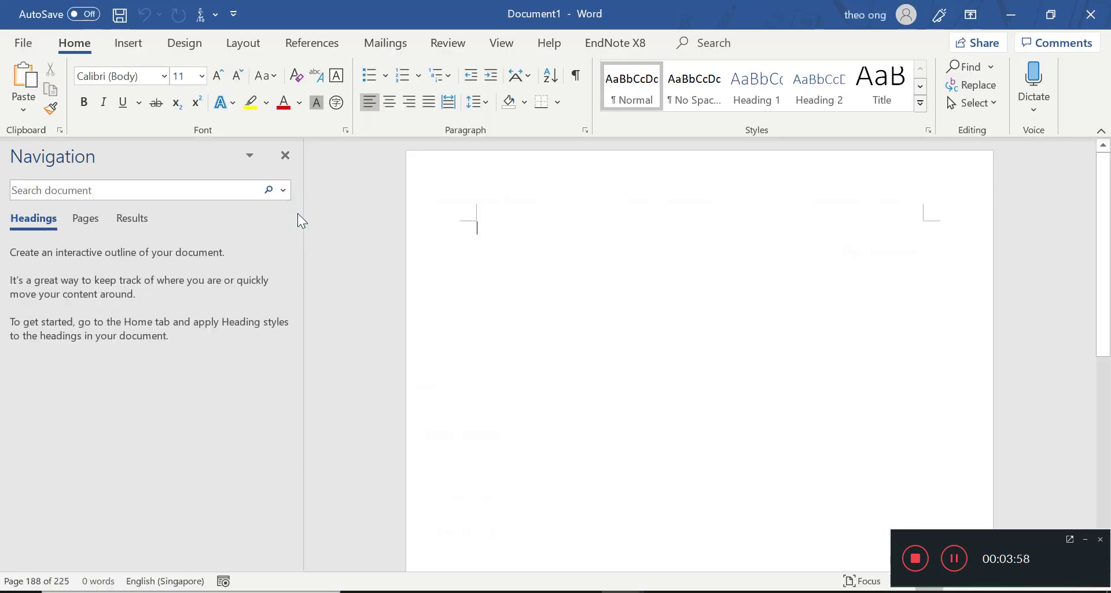
Step: Insert an equation in the document and write its left side as ρc_p ∂T/∂t followed by an equals sign
key("alt+equal")
type("ho c_p \\part")
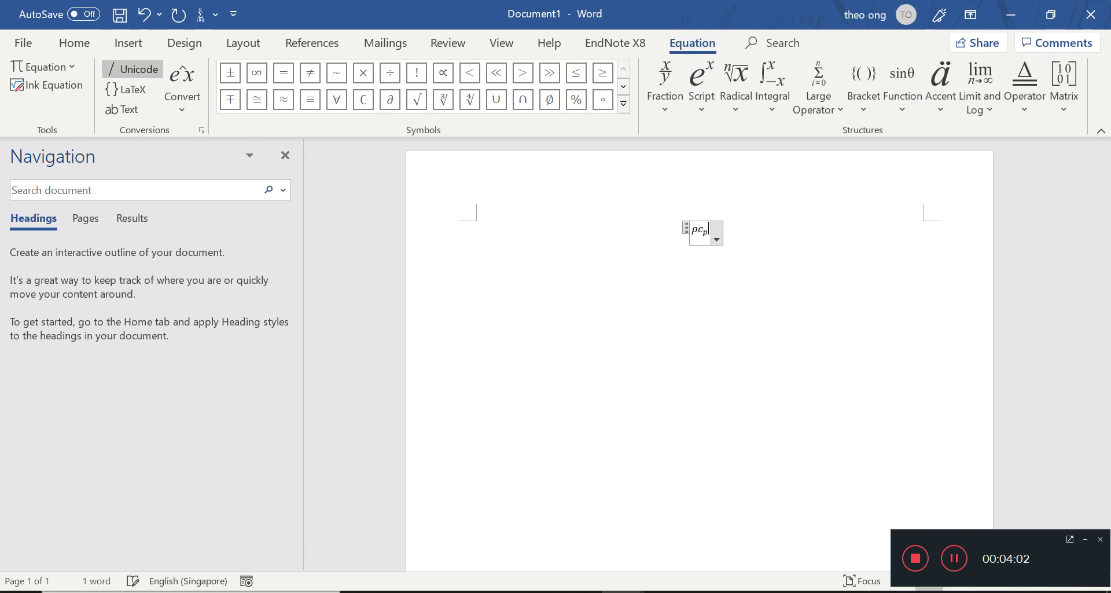
type("ial")
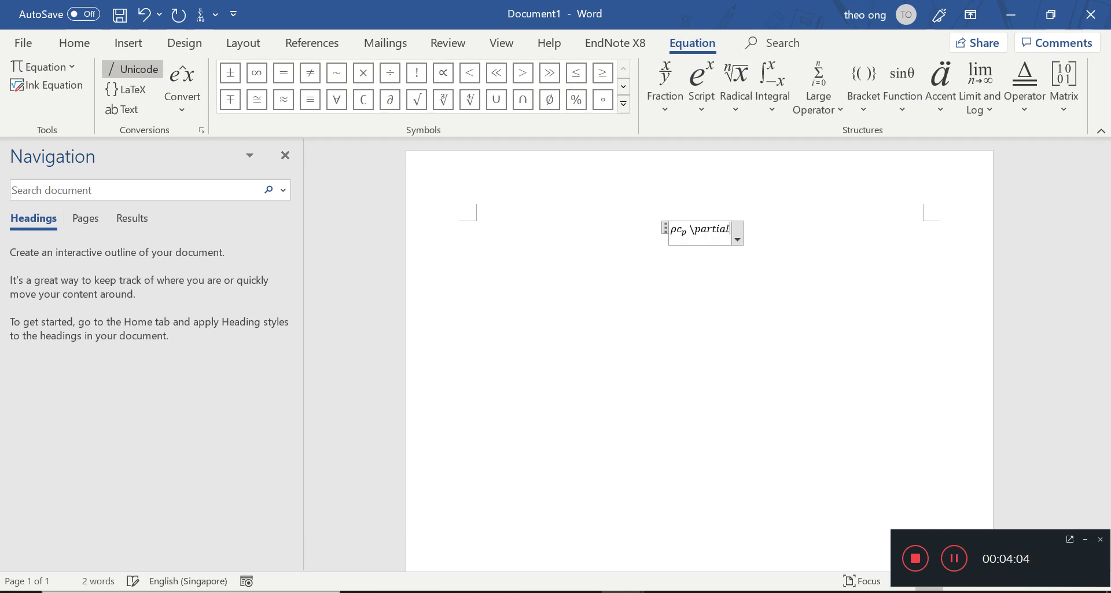
type(" T/\\partial t ")
type("=")
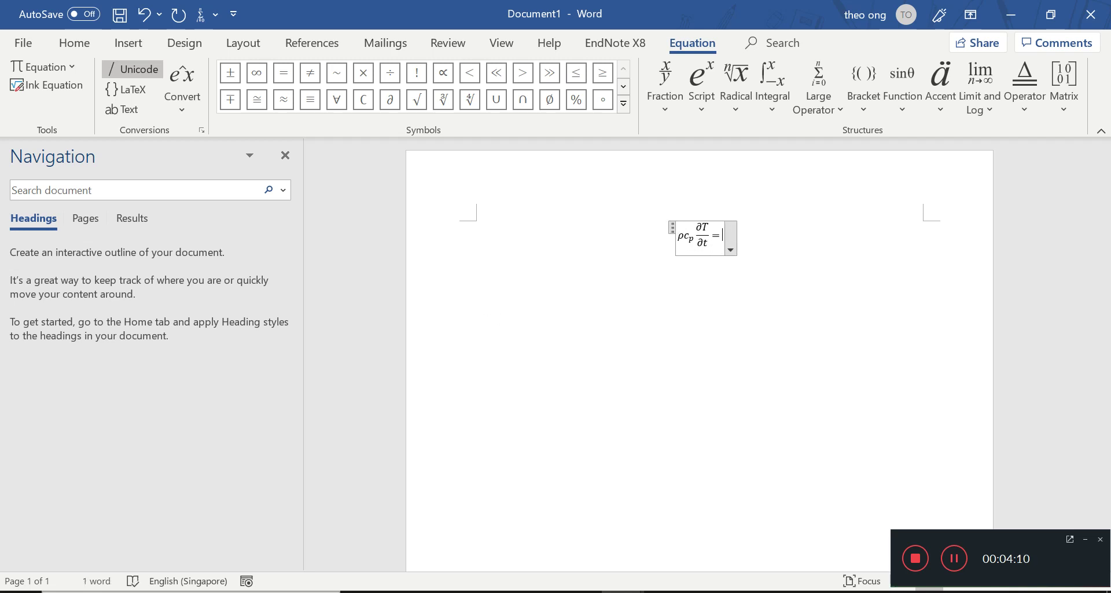
Step: Start the equation's right side with k, an opening parenthesis and the term ∂²T/∂x², followed by a plus sign
type("k (")
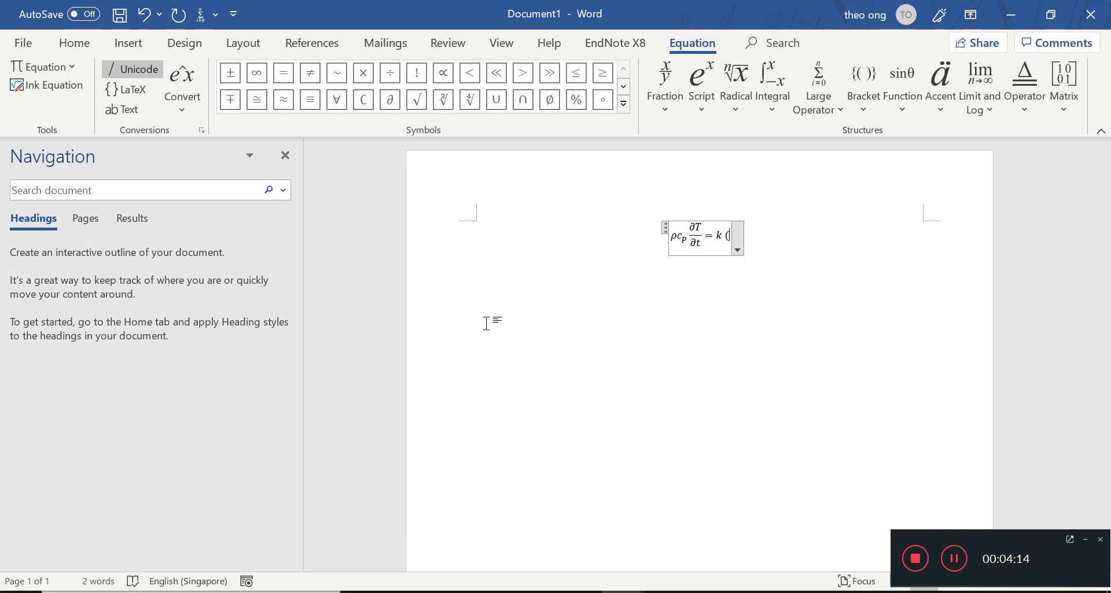
key("alt+Tab")
key("alt+Tab")
type("\\partial")
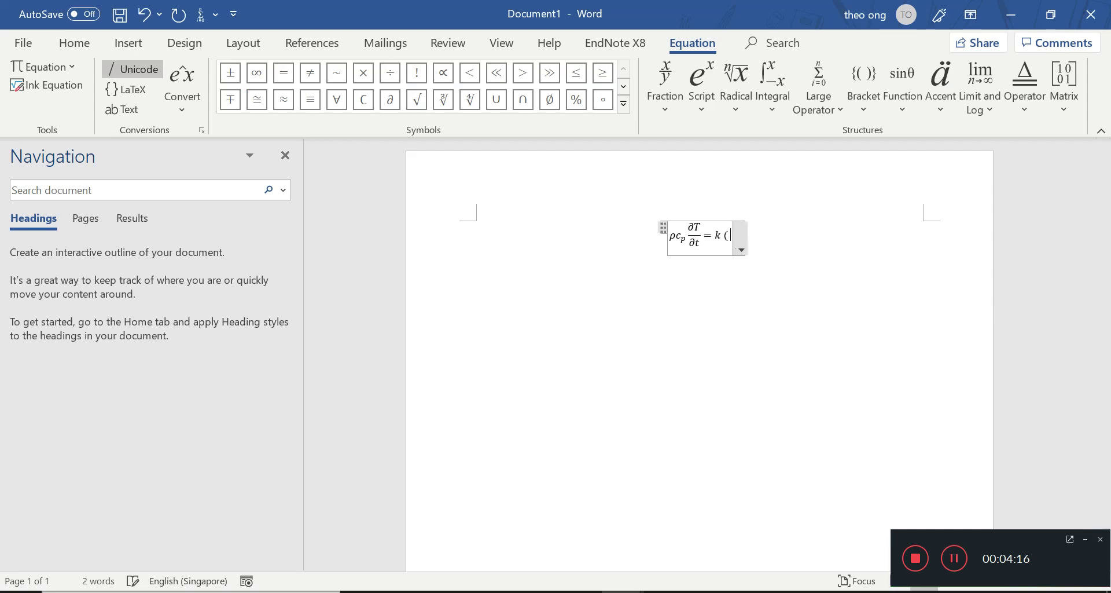
type(" ^")
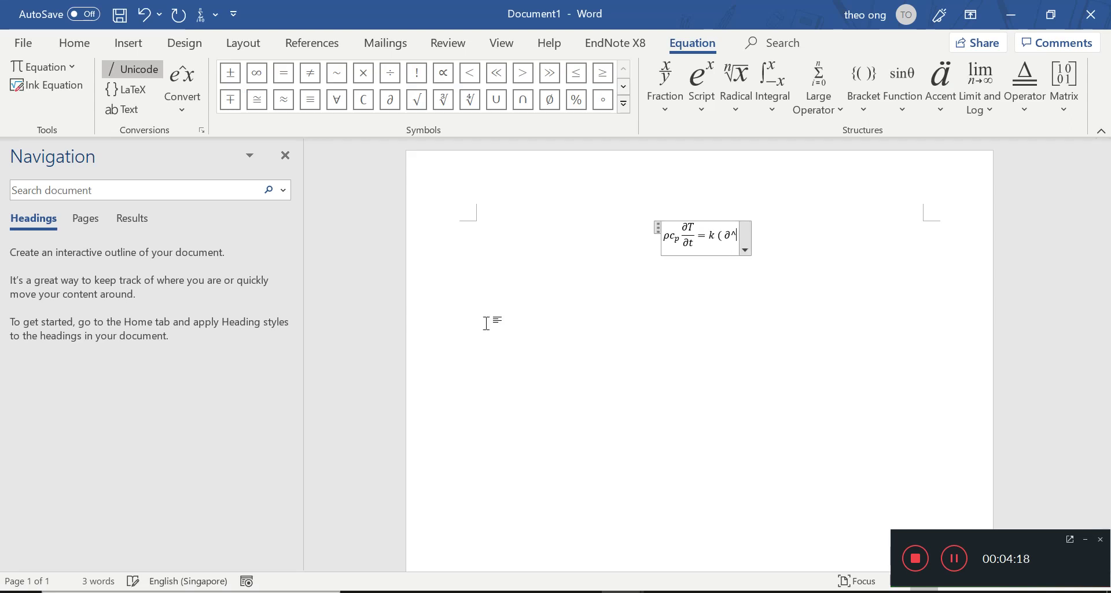
type("2 T/\\partail x")
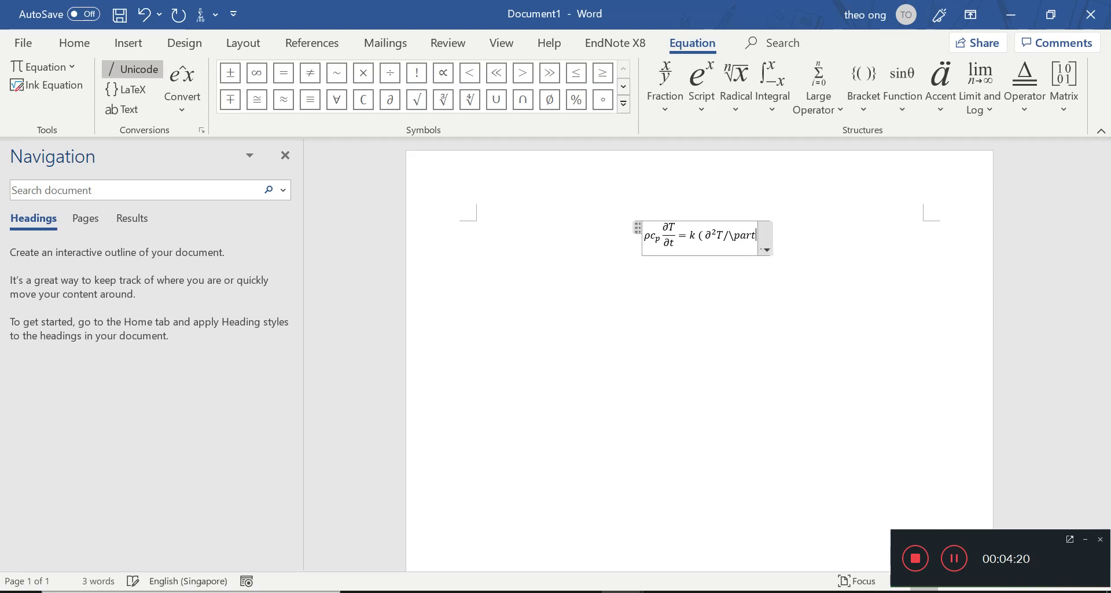
key("BackSpace")
key("BackSpace")
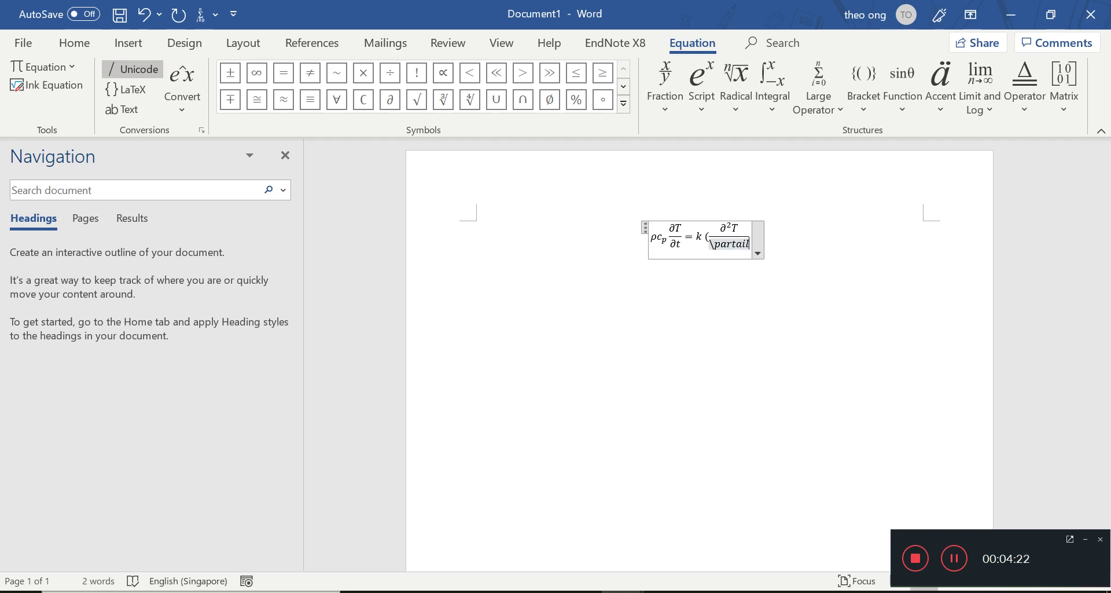
key("BackSpace")
key("BackSpace")
type("al")
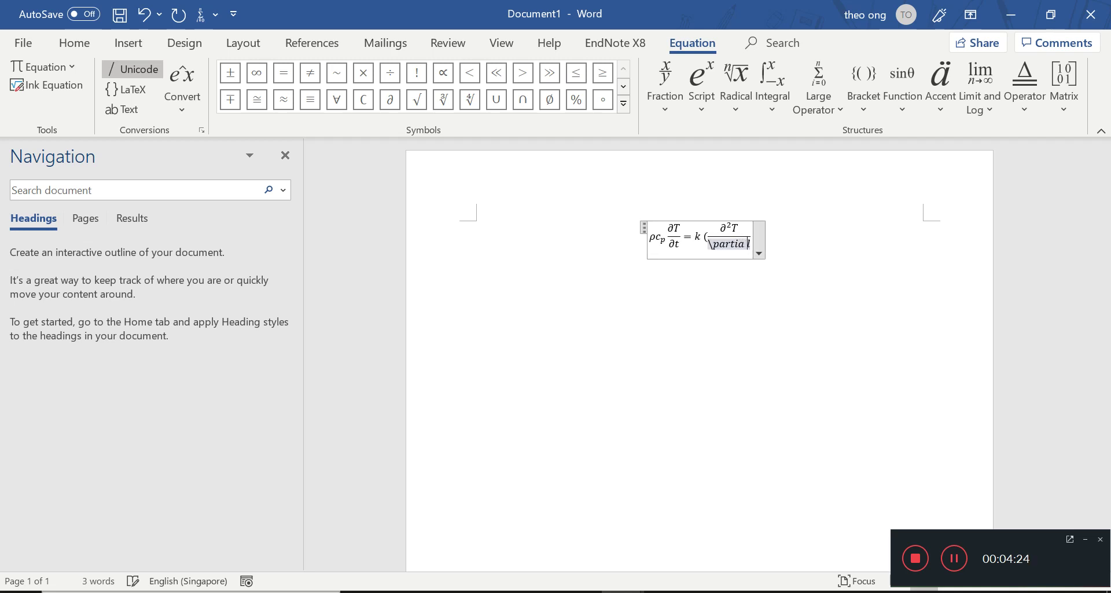
key("space")
type("x^2 +")
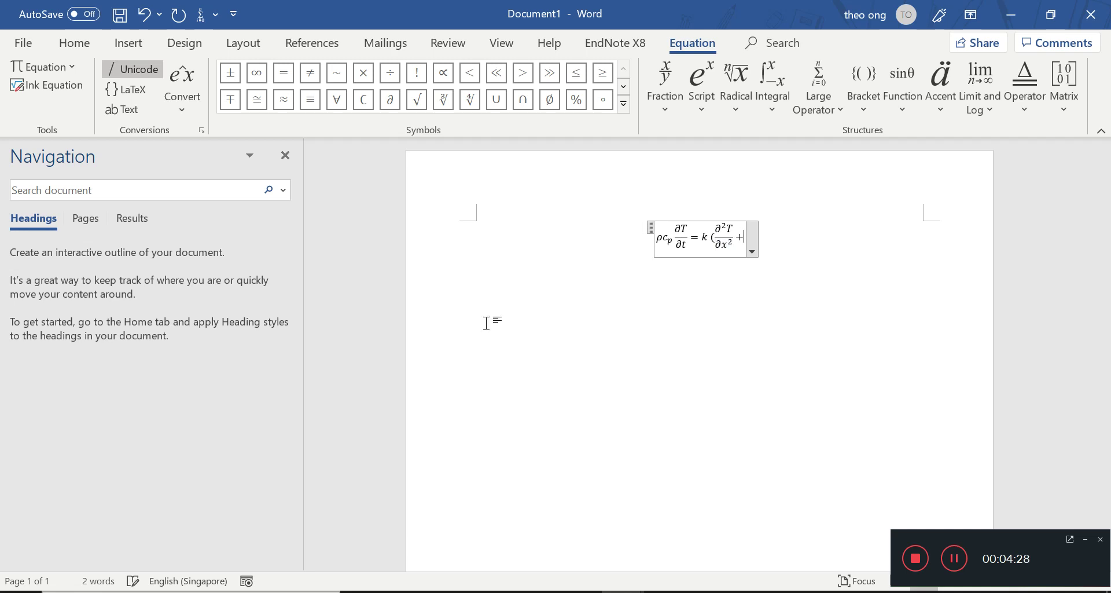
Step: Paste two more copies of the ∂²T/∂x² term at the end of the equation, separated by a plus sign
key("ctrl+s")
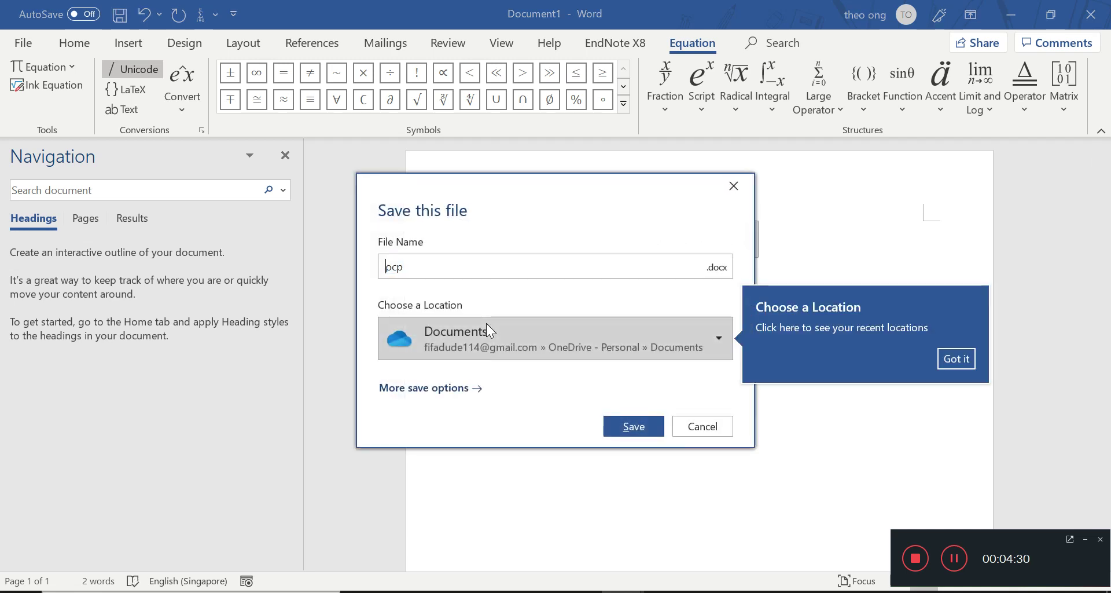
left_click(694, 427)
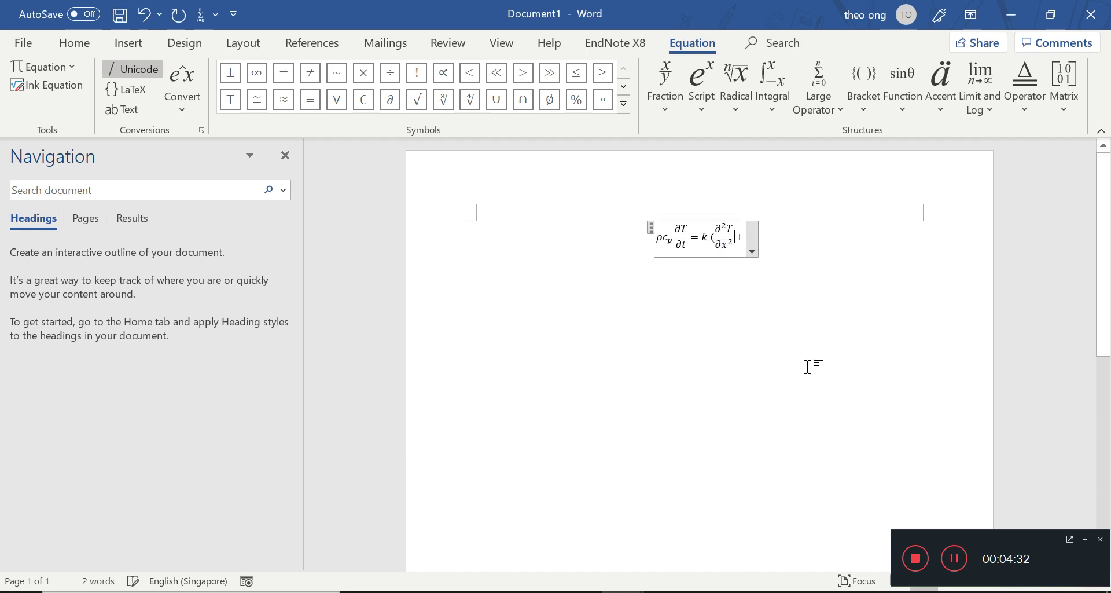
key("Right")
key("ctrl+v")
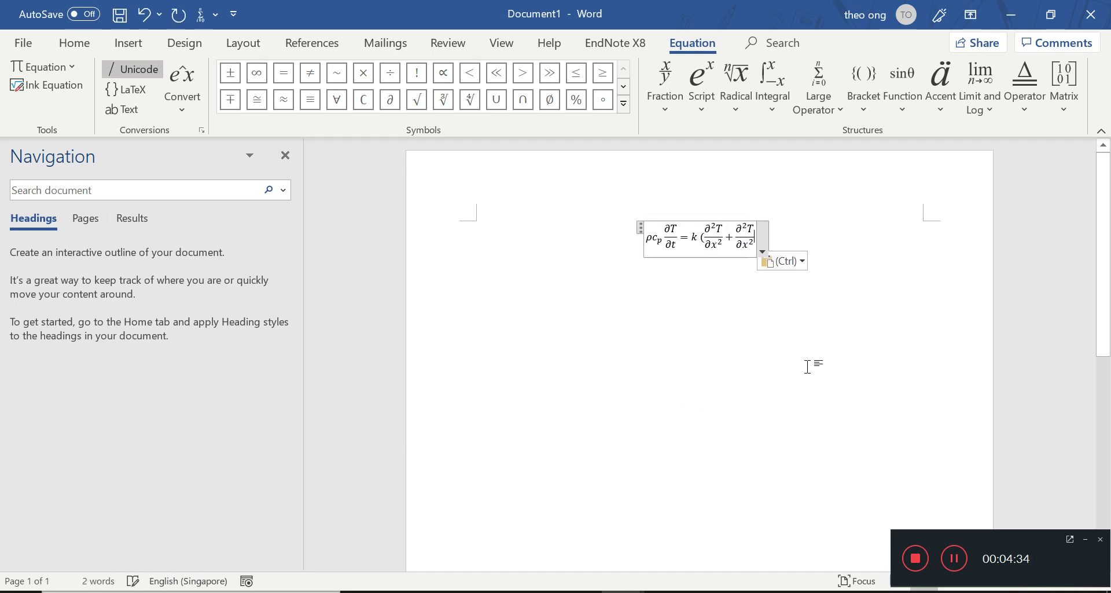
key("ctrl")
key("ctrl")
key("ctrl+v")
key("Left")
key("Left")
key("Left")
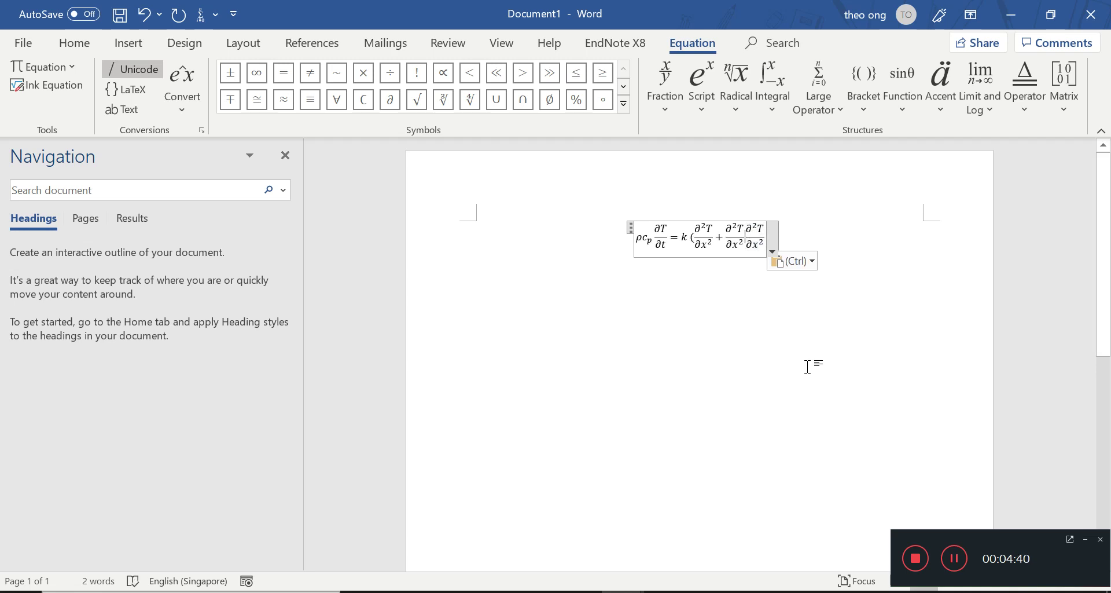
type("+")
Step: Change the denominator variables of the second and third terms to y and z, and close the parenthesis
key("Left")
key("Left")
key("Left")
key("shift+Left")
type("y")
double_click(760, 243)
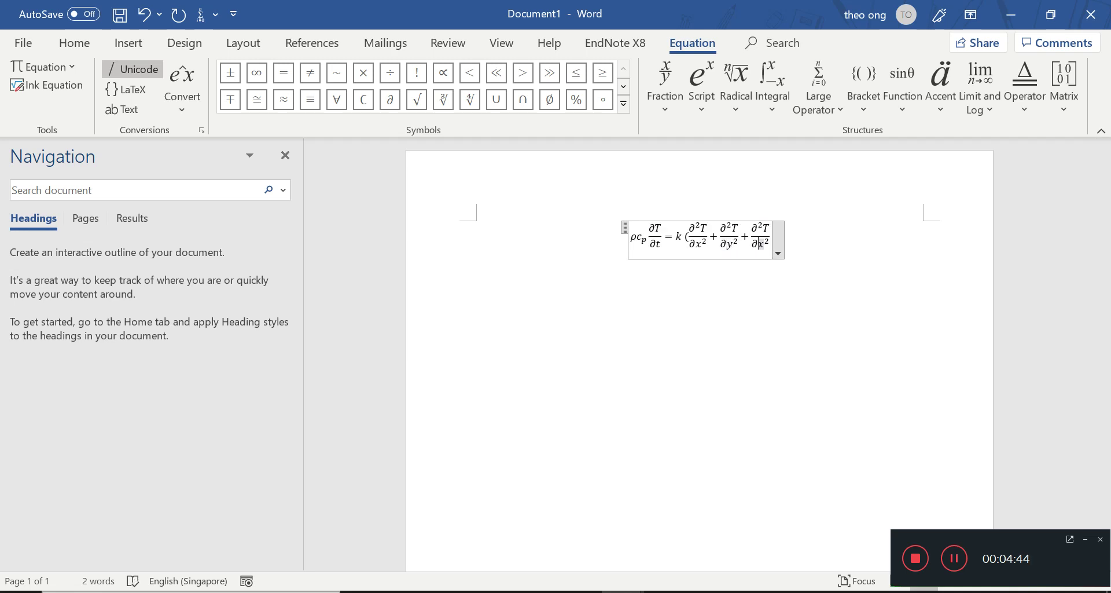
type("z")
left_click(808, 366)
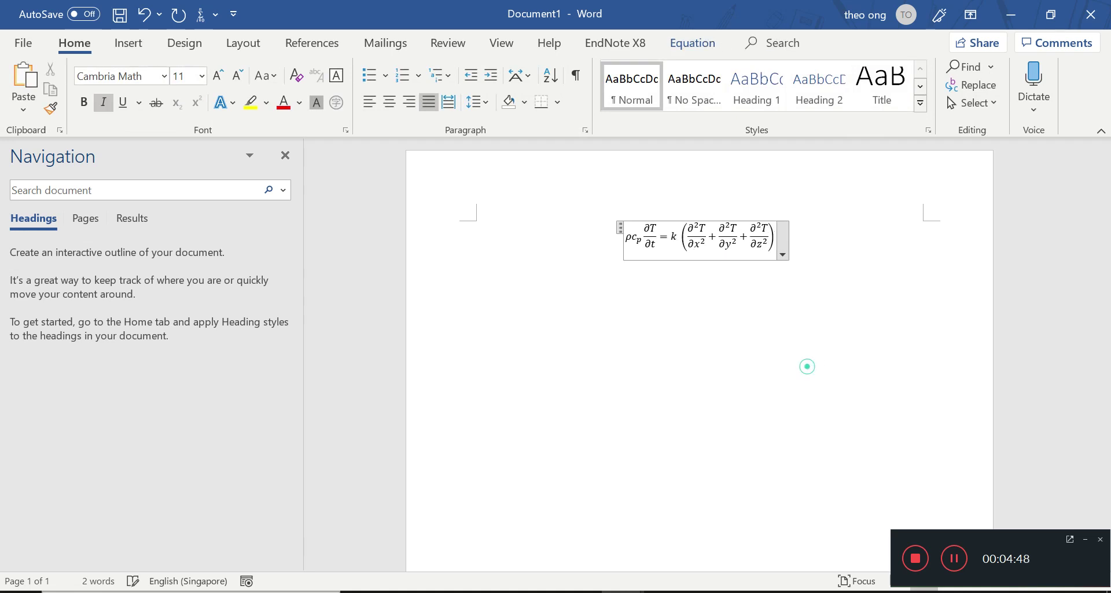
Step: Leave the equation editor and highlight the ρc_p coefficient on the equation's left side
left_click(807, 366)
double_click(631, 240)
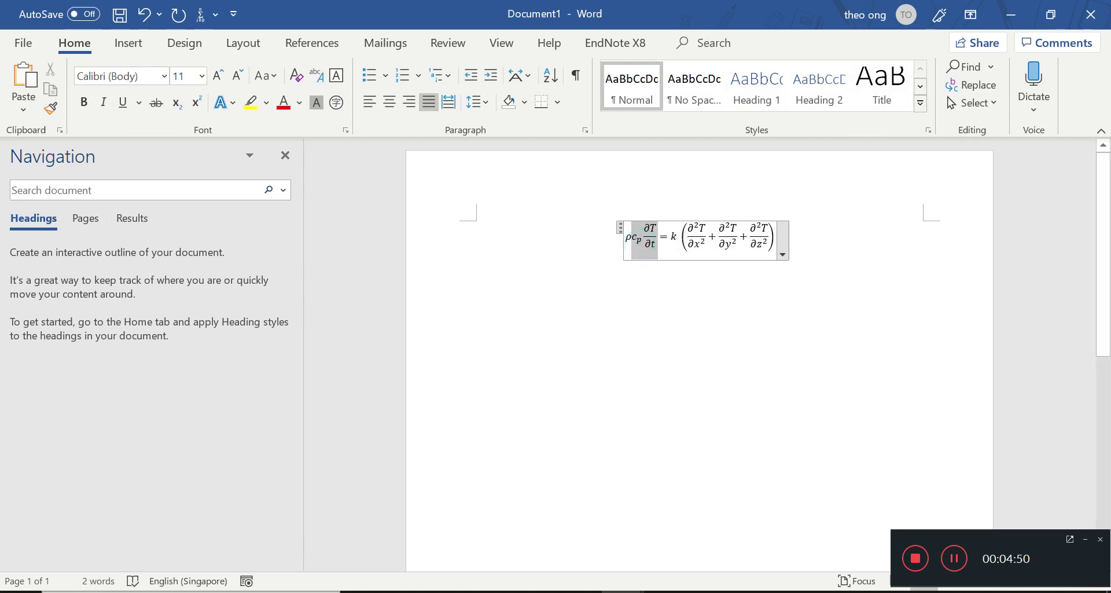
double_click(632, 238)
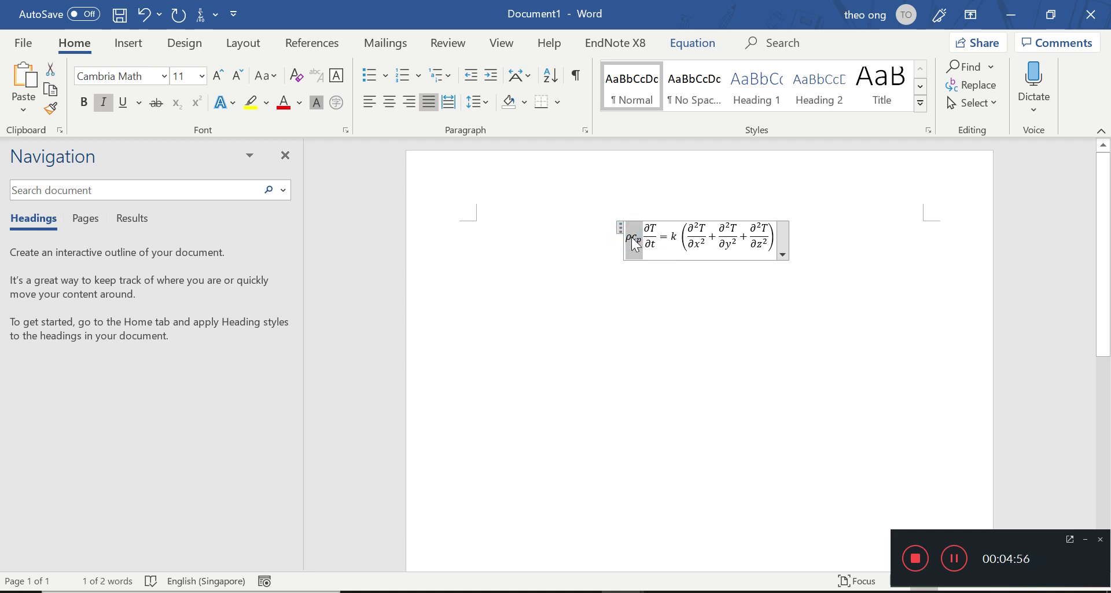
Step: Highlight the conductivity k on the right side of the heat equation and the specific heat c_p on its left side
key("Right")
double_click(674, 238)
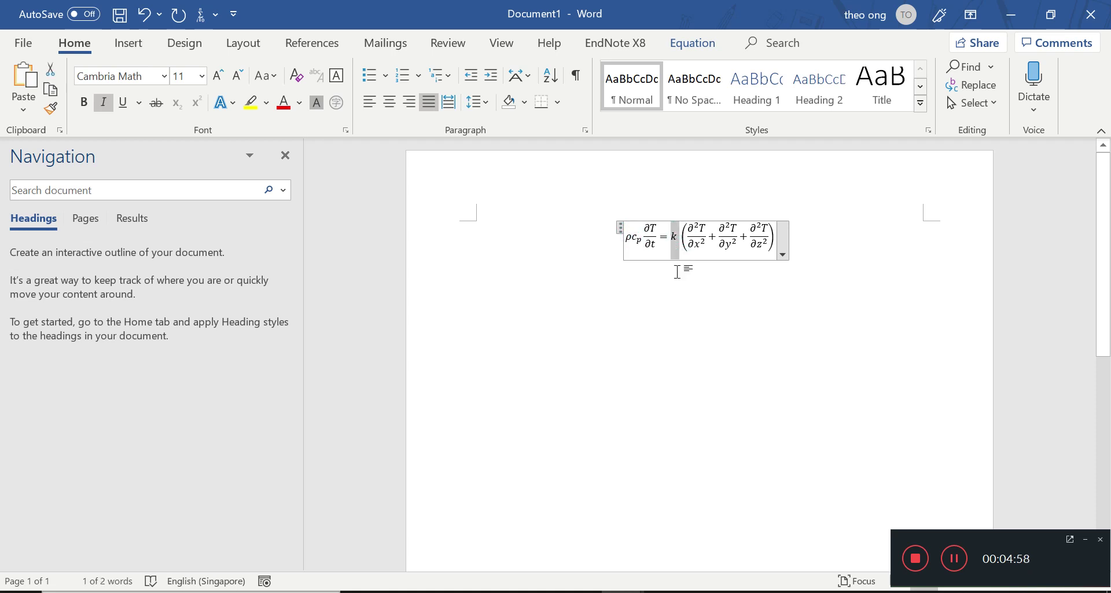
left_click(692, 287)
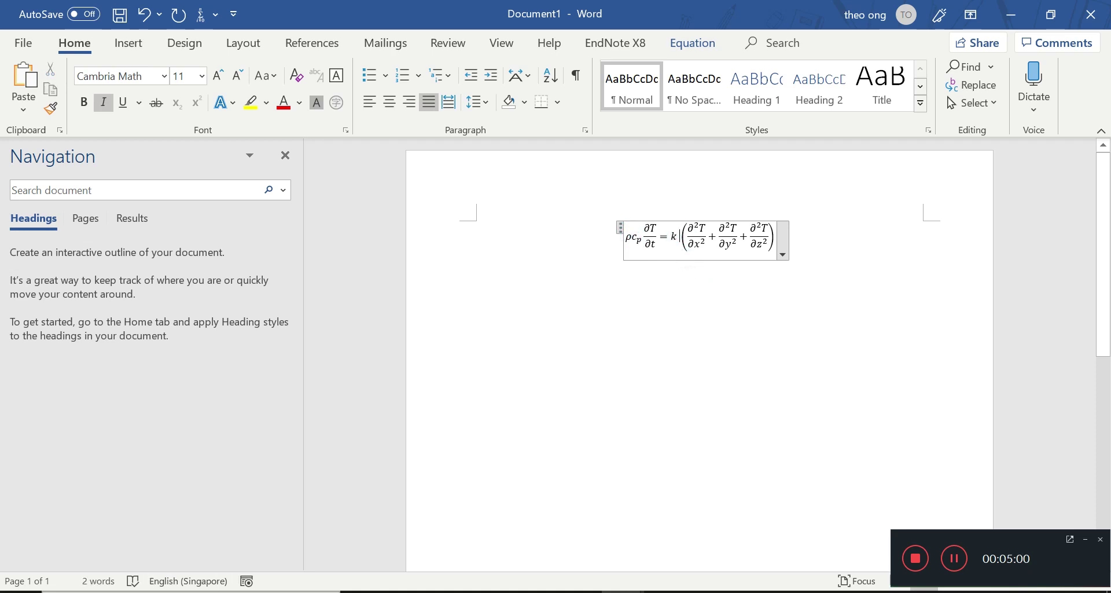
left_click(629, 238)
double_click(629, 237)
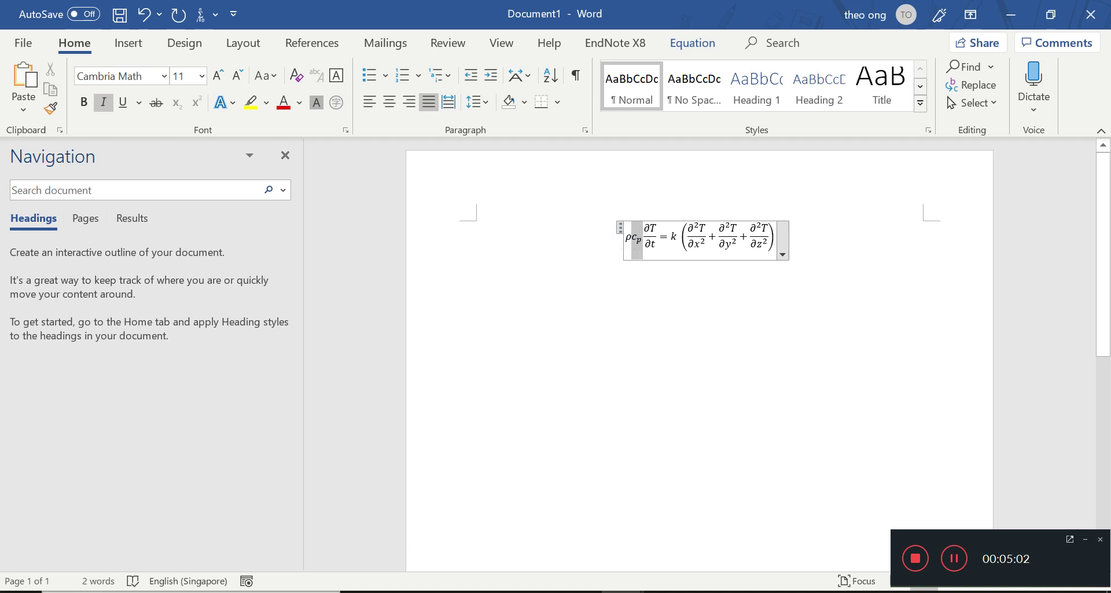
Step: Add a second equation below the heat equation defining thermal diffusivity as α = k/(ρc_p), with the right side built as a fraction
left_click(707, 300)
key("Return")
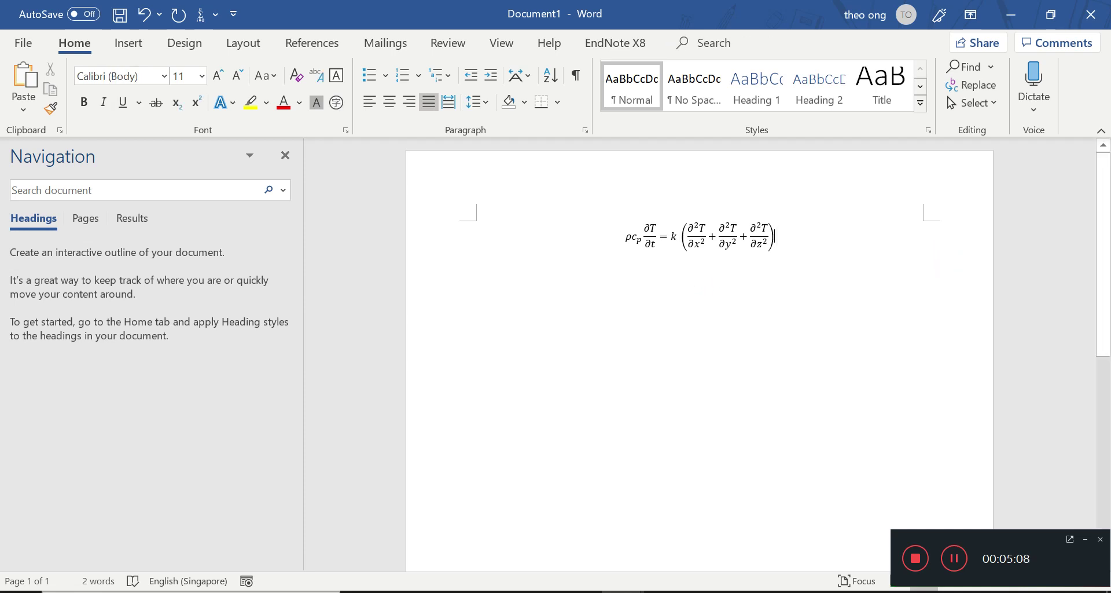
key("alt+equal")
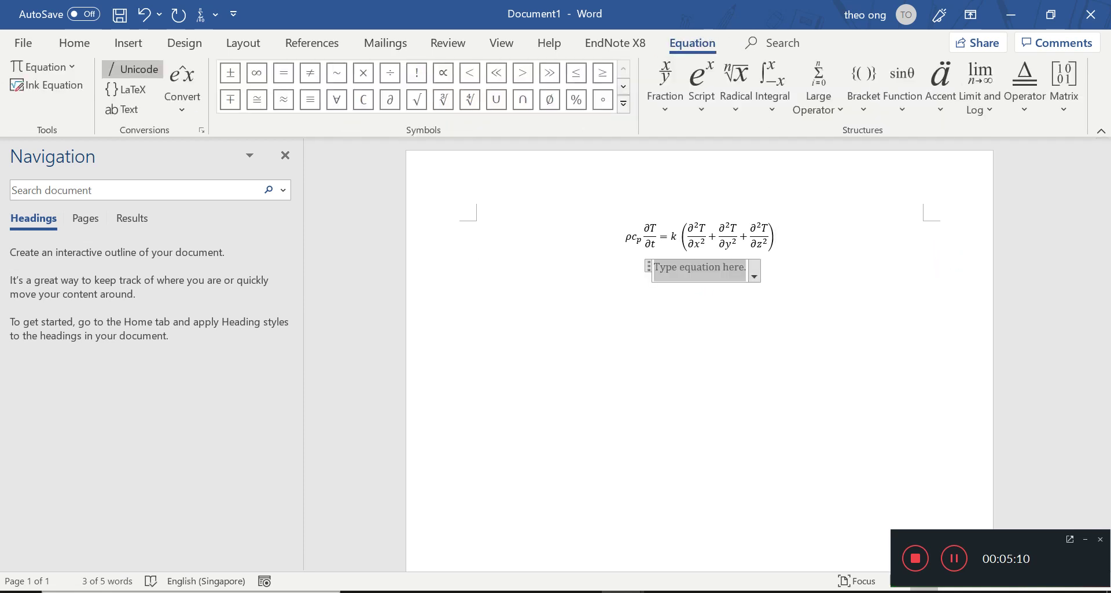
type("\\alpha = k")
type("/")
type("\rho c_p")
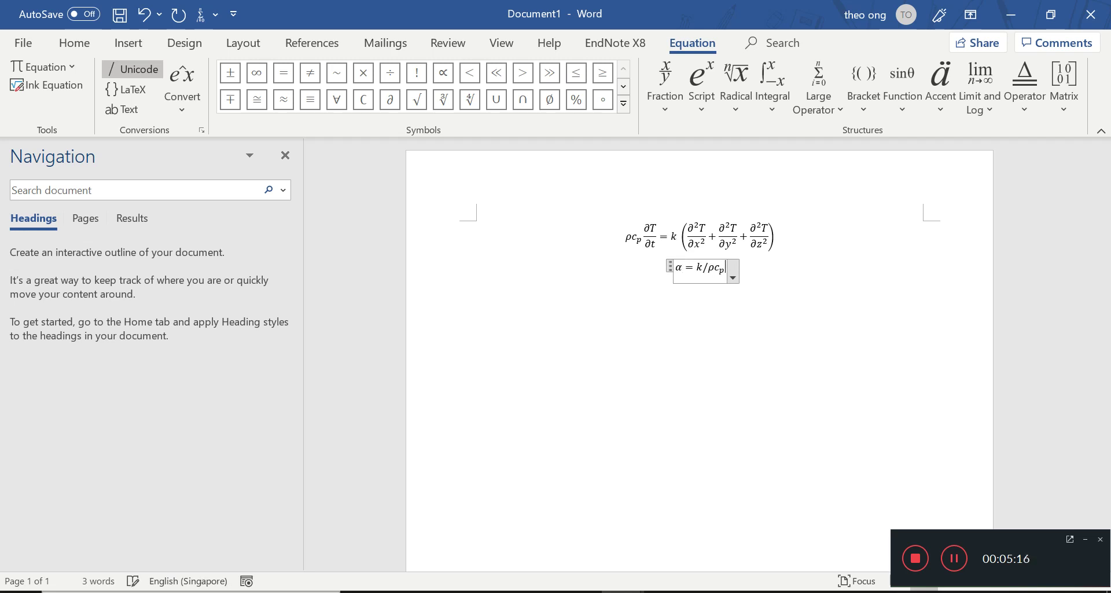
key("shift+Up")
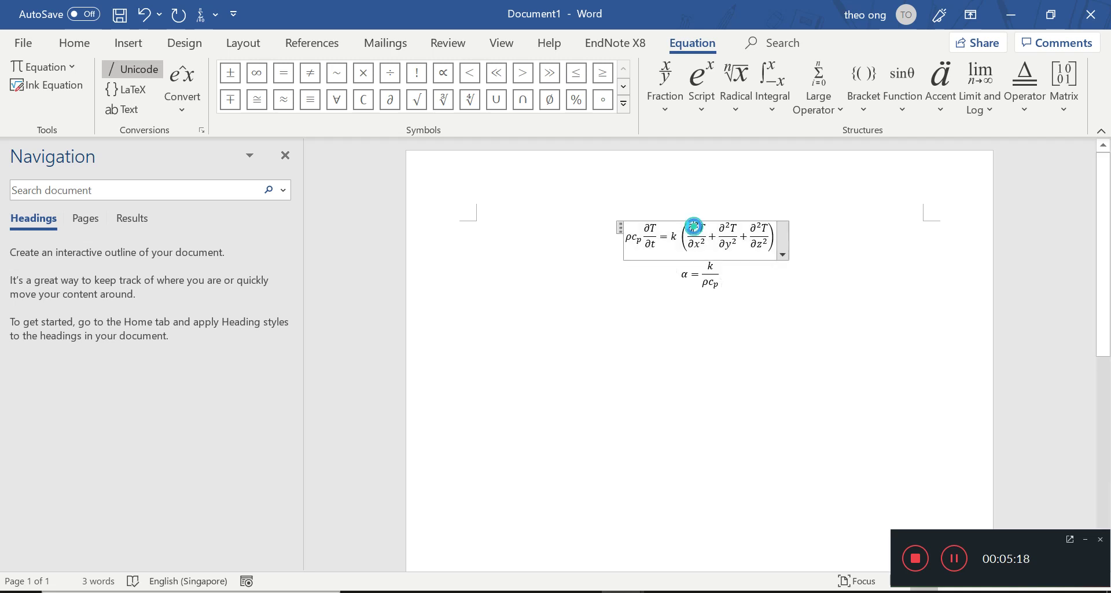
Step: Compare the ρc_p ∂T/∂t and k terms of the heat equation with the k/(ρc_p) fraction in the diffusivity definition by highlighting each
left_click(638, 244)
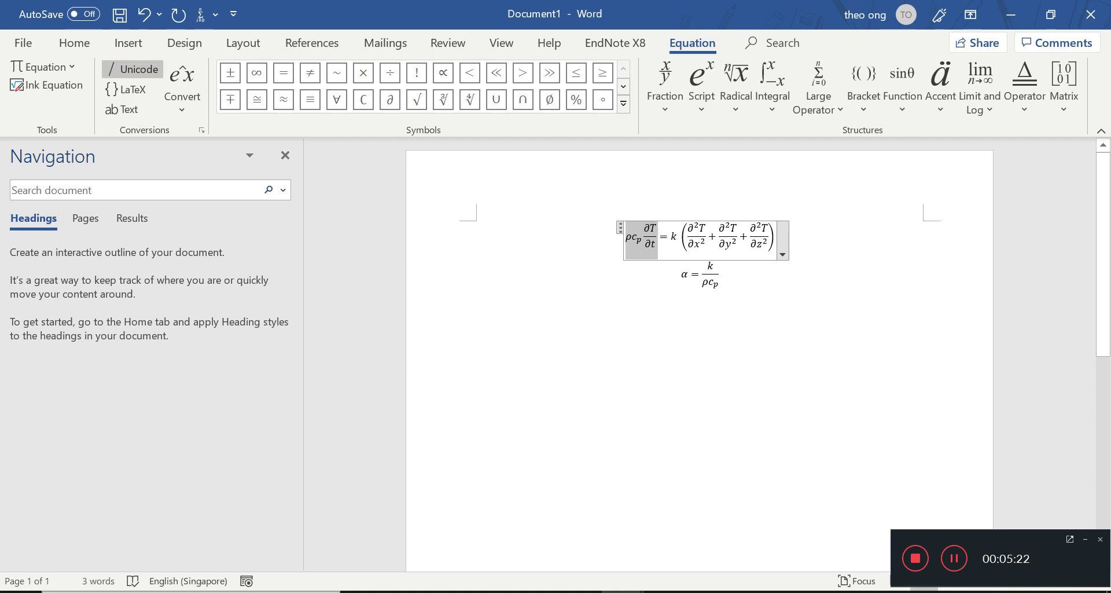
double_click(674, 236)
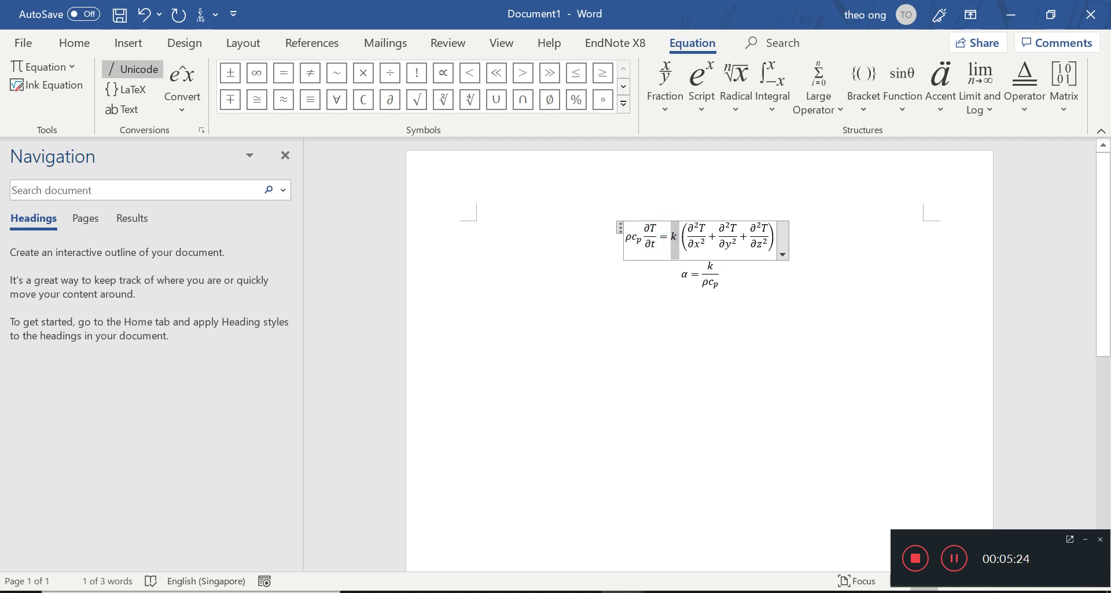
left_click(679, 336)
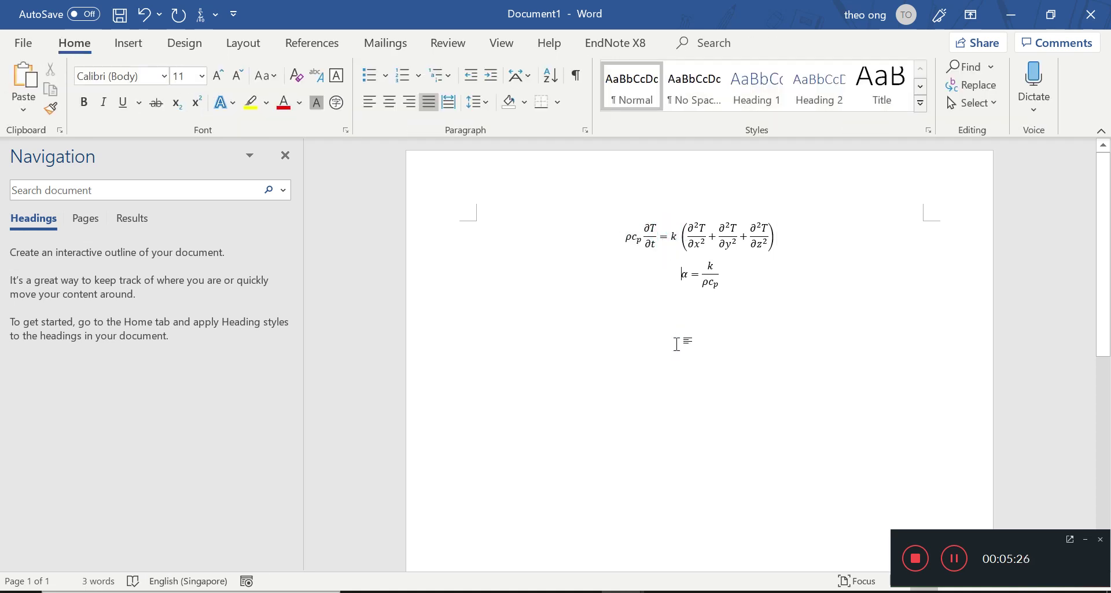
left_click(697, 283)
left_click(697, 334)
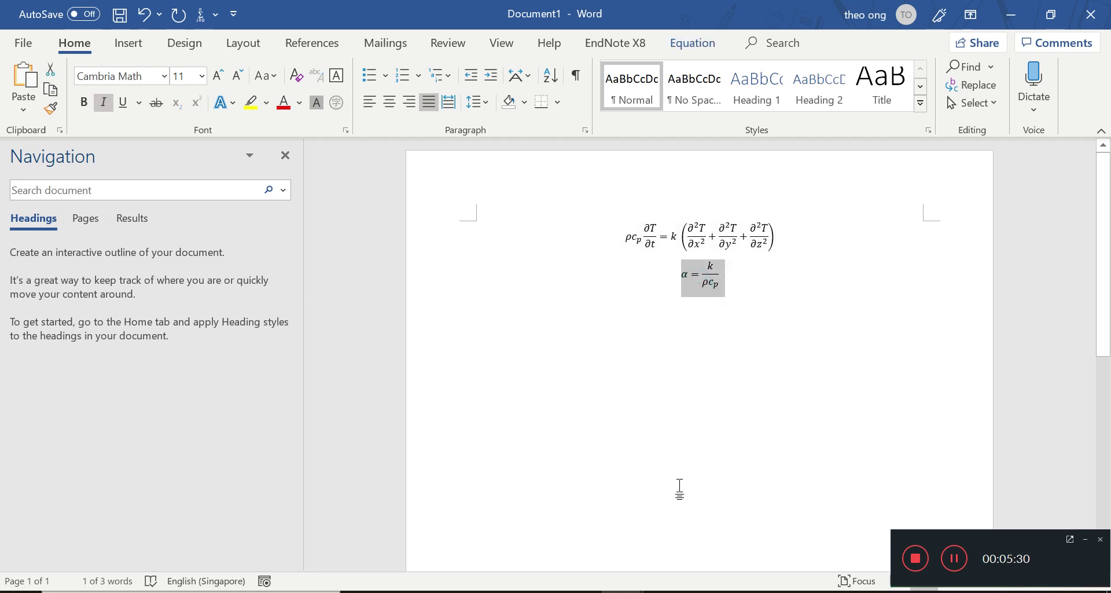
left_click(679, 489)
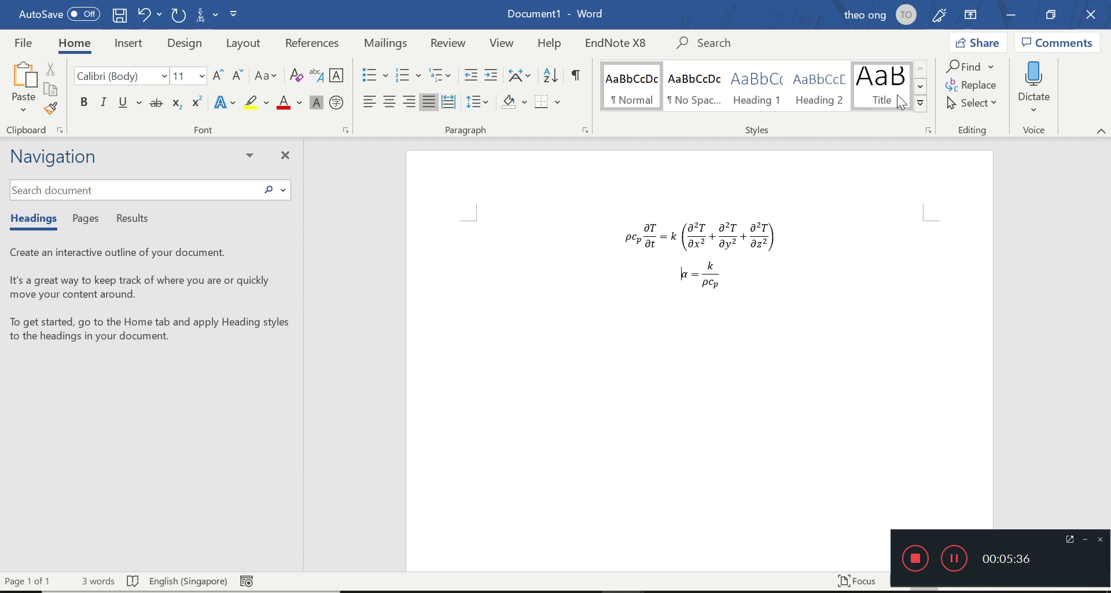
left_click(681, 274)
left_click(672, 236)
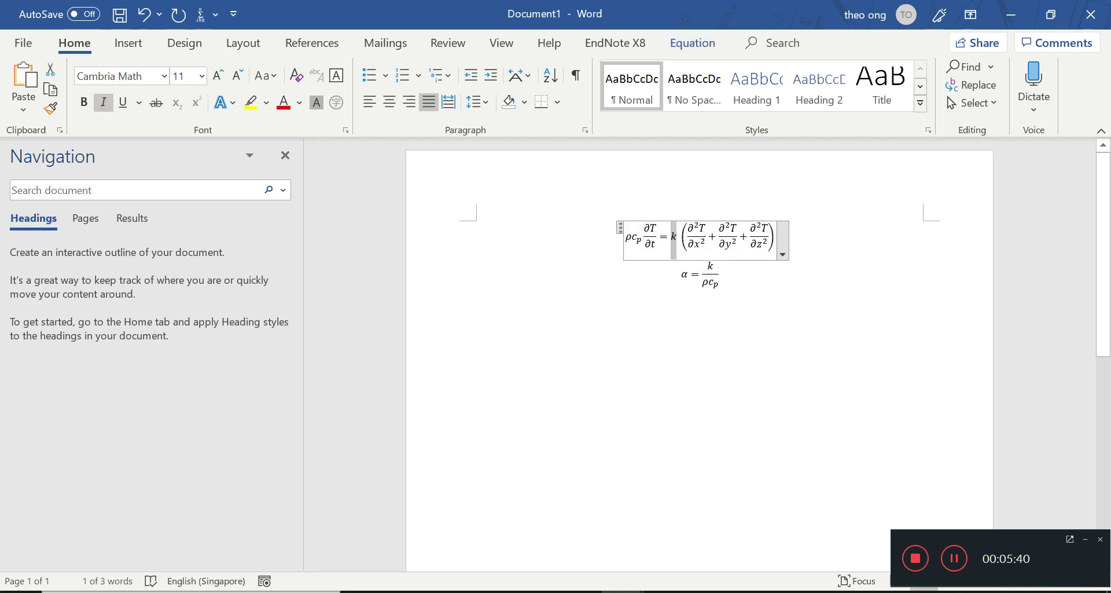
left_click(702, 348)
key("Right")
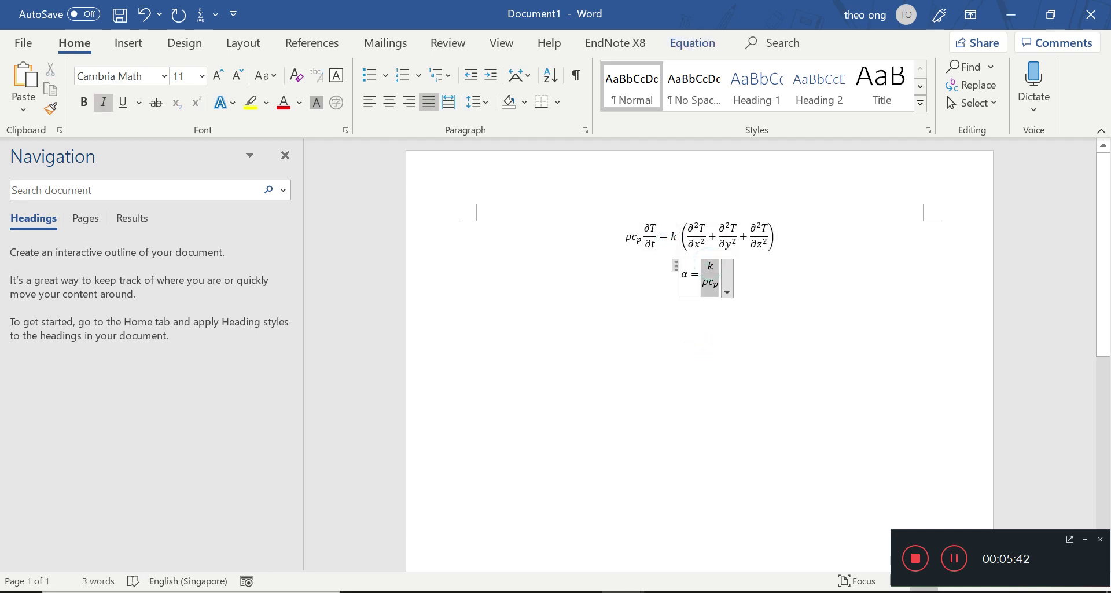
key("shift+Right")
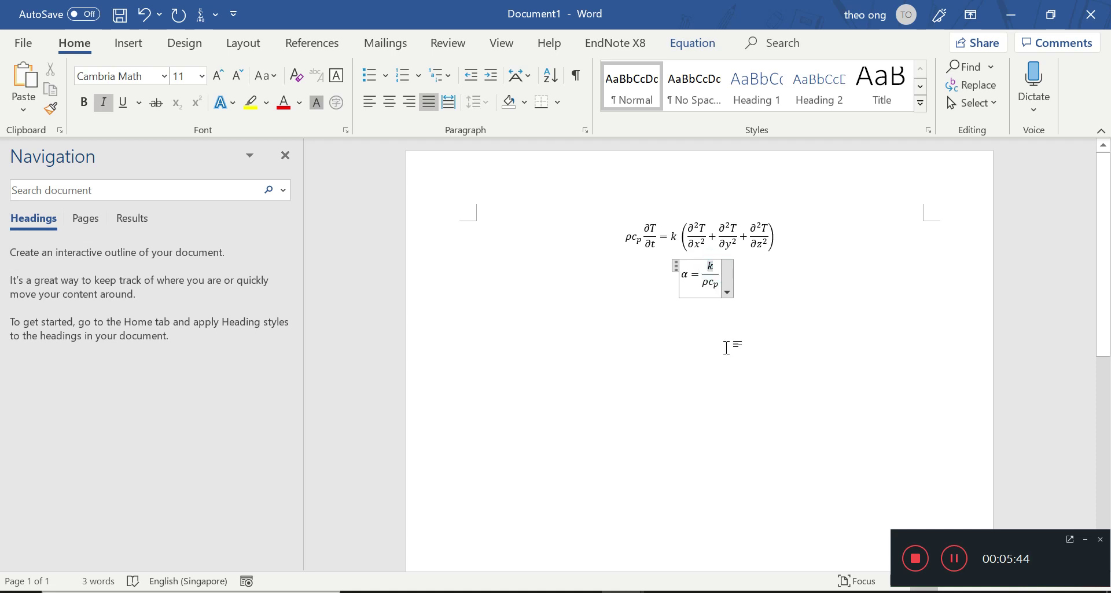
Step: Switch from Word past the Wikipedia heat equation page to two side-by-side Ubuntu terminals, one at the flange case and one at home
left_click(1106, 7)
left_click(596, 433)
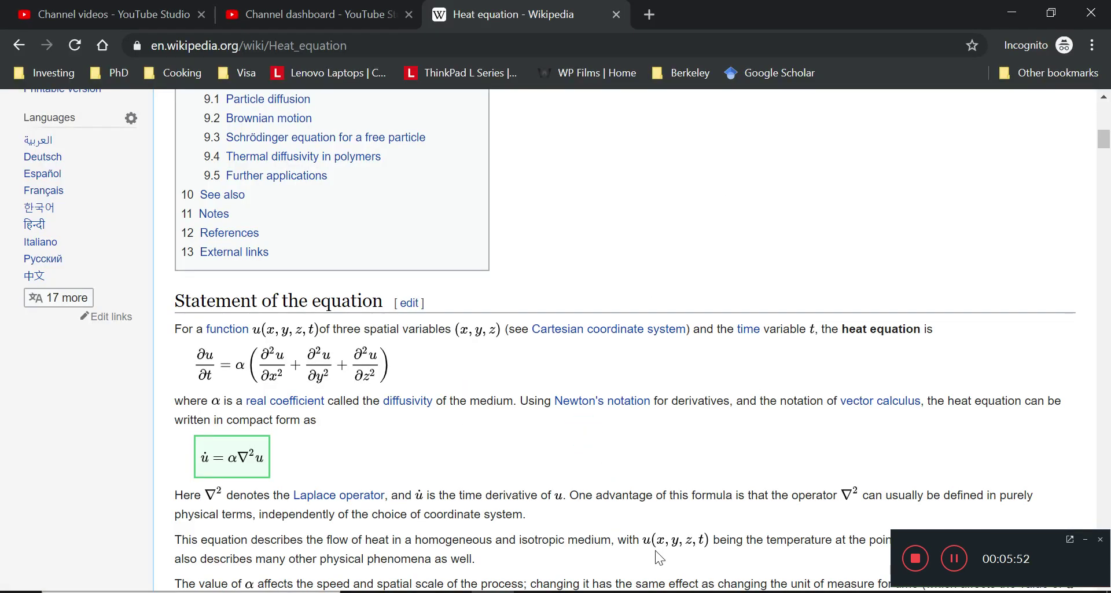
mouse_move(752, 591)
left_click(694, 552)
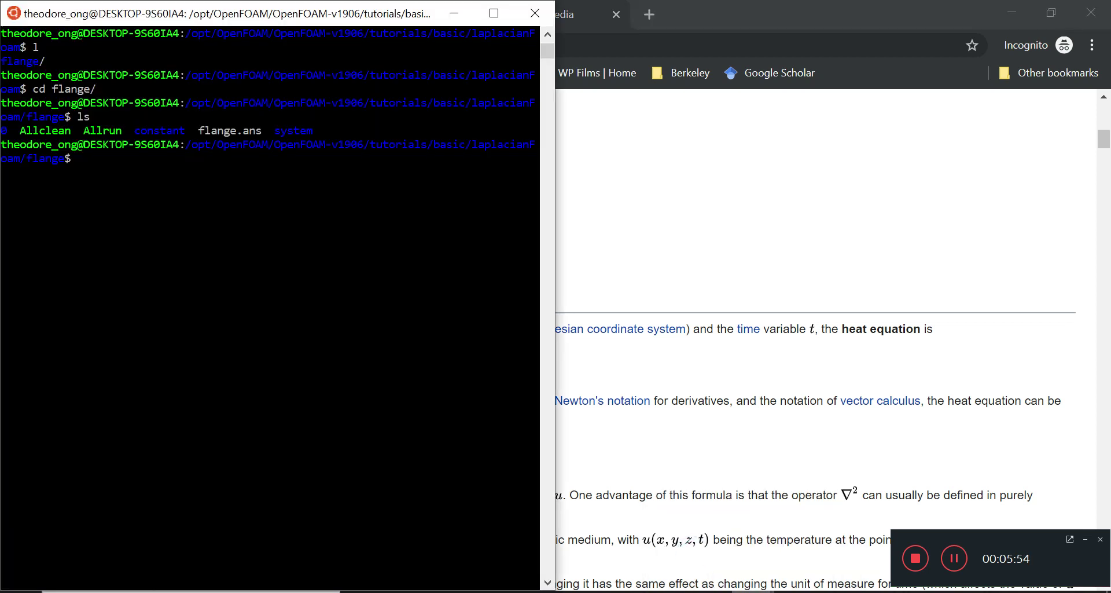
left_click(772, 536)
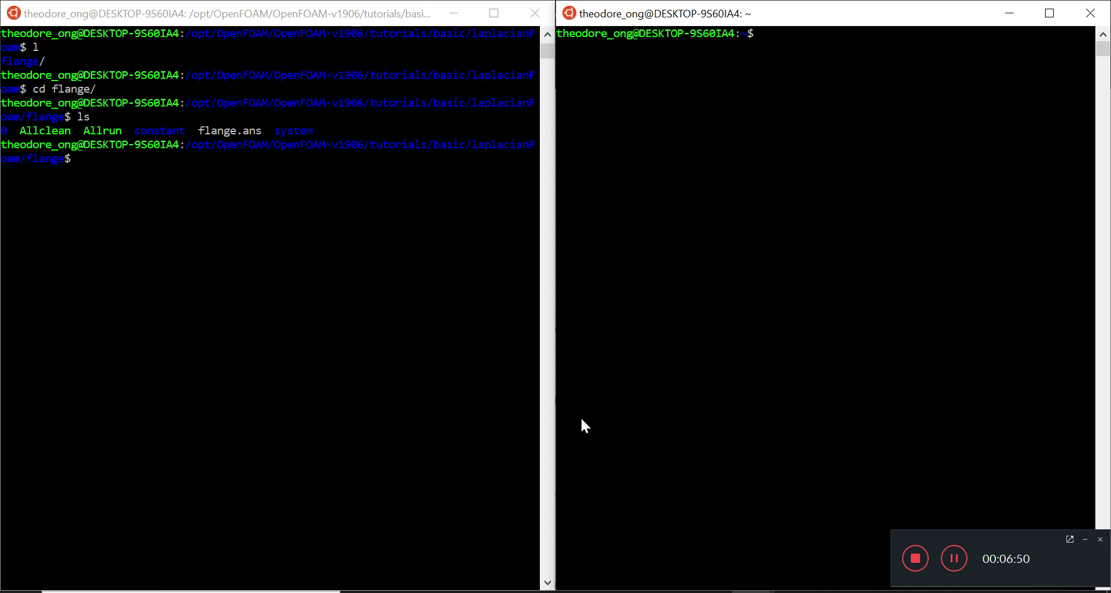
Step: Examine the files and folders listed for the flange case in the first terminal
left_click(385, 320)
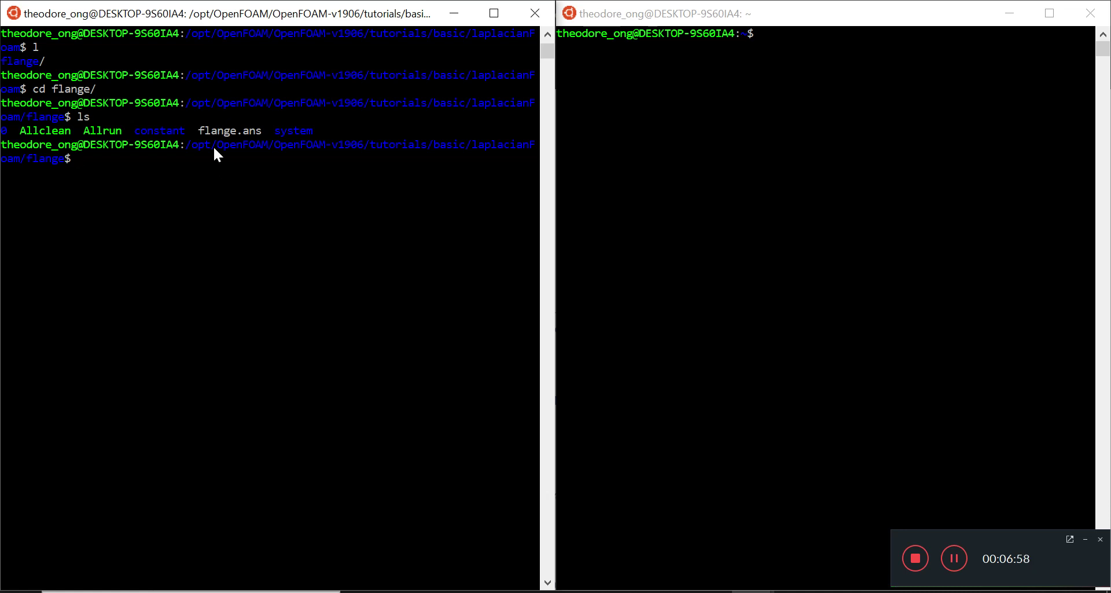
left_click(302, 131)
left_click_drag(30, 123, 3, 130)
left_click(126, 264)
Step: List the contents of the home directory in the second terminal
left_click(905, 88)
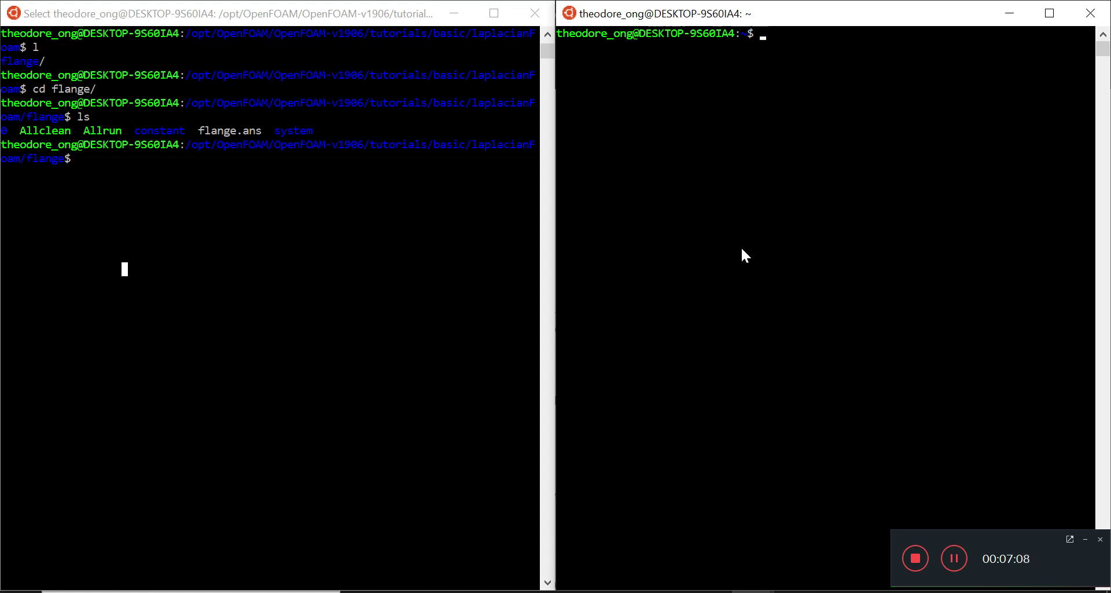
type("cd")
key("BackSpace")
key("BackSpace")
key("BackSpace")
type("l")
key("Return")
Step: Change the second terminal into the OpenFOAM_files directory and list its contents
type("cd Op")
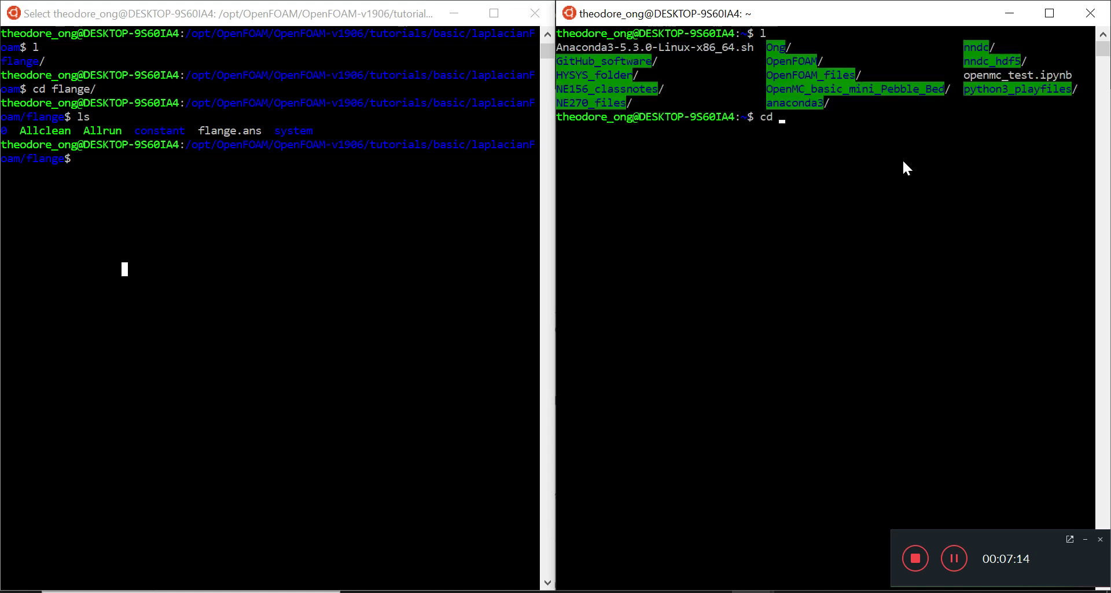
type("enFOAM_")
key("Tab")
key("Return")
type("ls")
key("Return")
Step: Change the second terminal into the tutorials directory and list its contents
type("cd tu")
key("Tab")
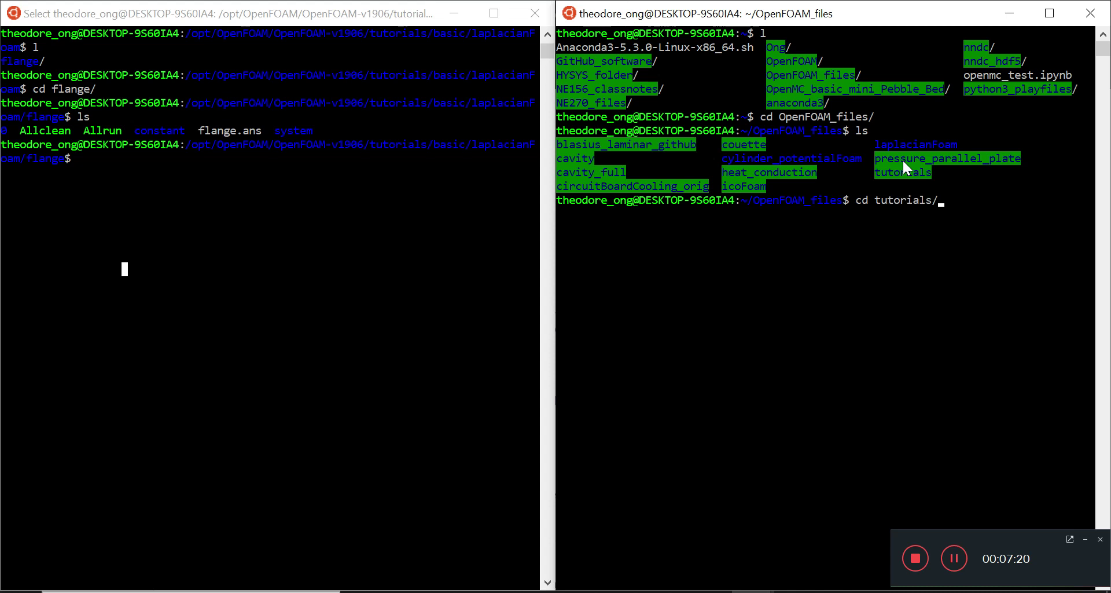
key("Return")
type("ls")
key("Return")
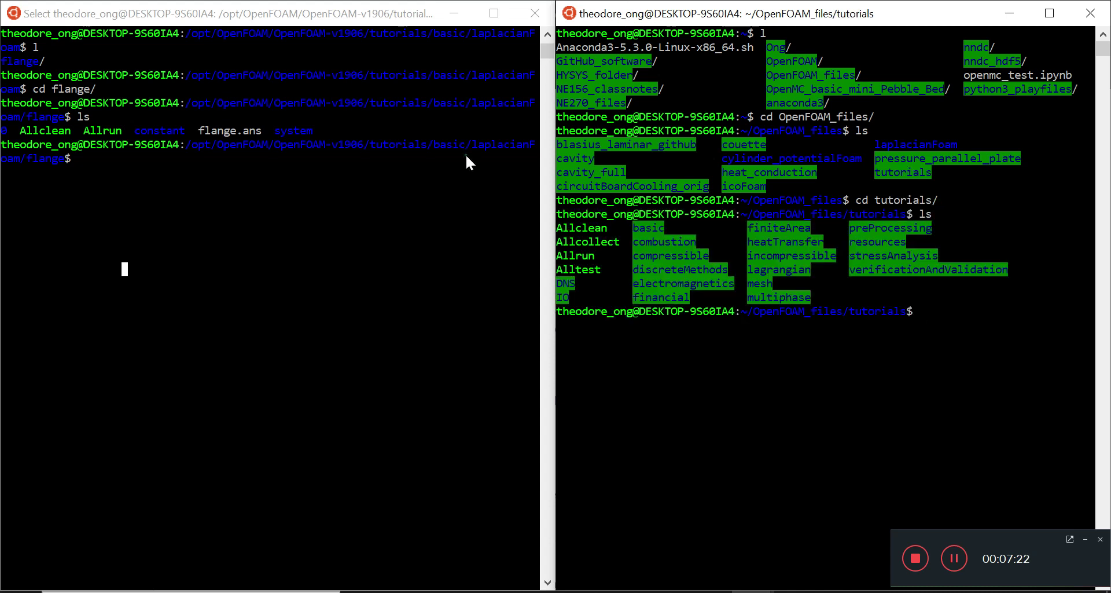
Step: Return the first terminal from the flange case to the home directory
left_click(449, 194)
type("cd")
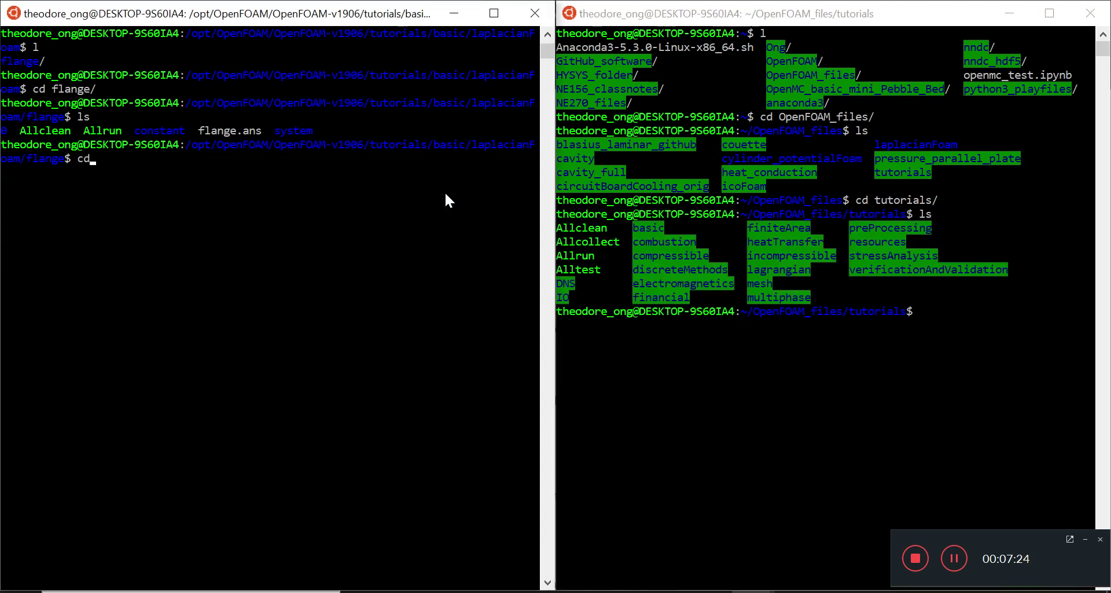
key("Return")
Step: Change the first terminal to ~/OpenFOAM_files/tutorials, using the path copied from the second terminal's prompt
type("cd ")
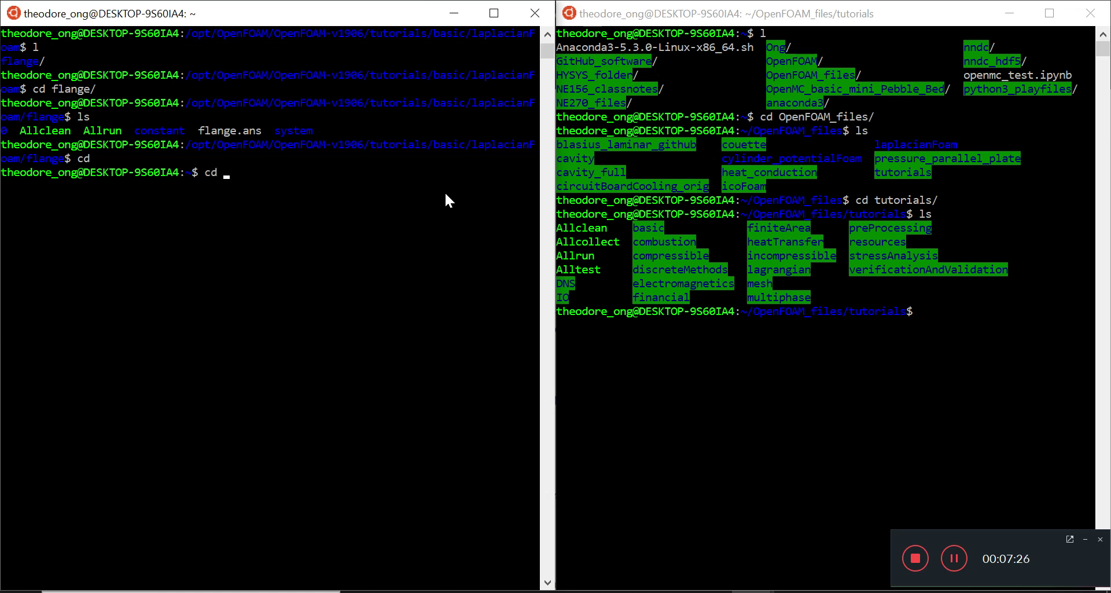
type("~")
left_click(741, 306)
left_click_drag(747, 311, 903, 309)
right_click(903, 309)
left_click(339, 191)
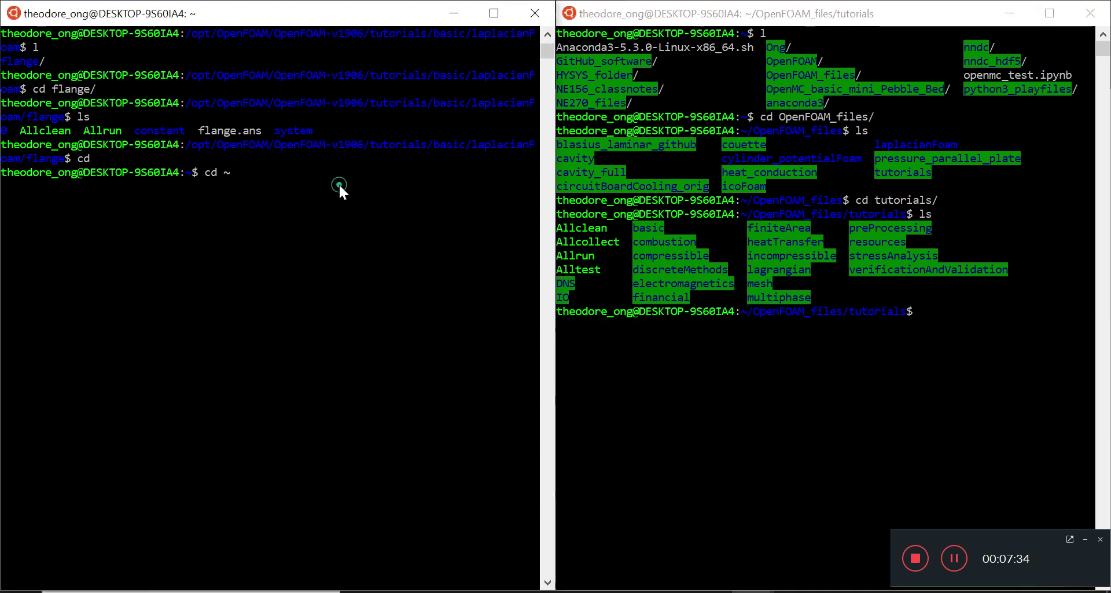
type("cd ~")
key("BackSpace")
right_click(364, 194)
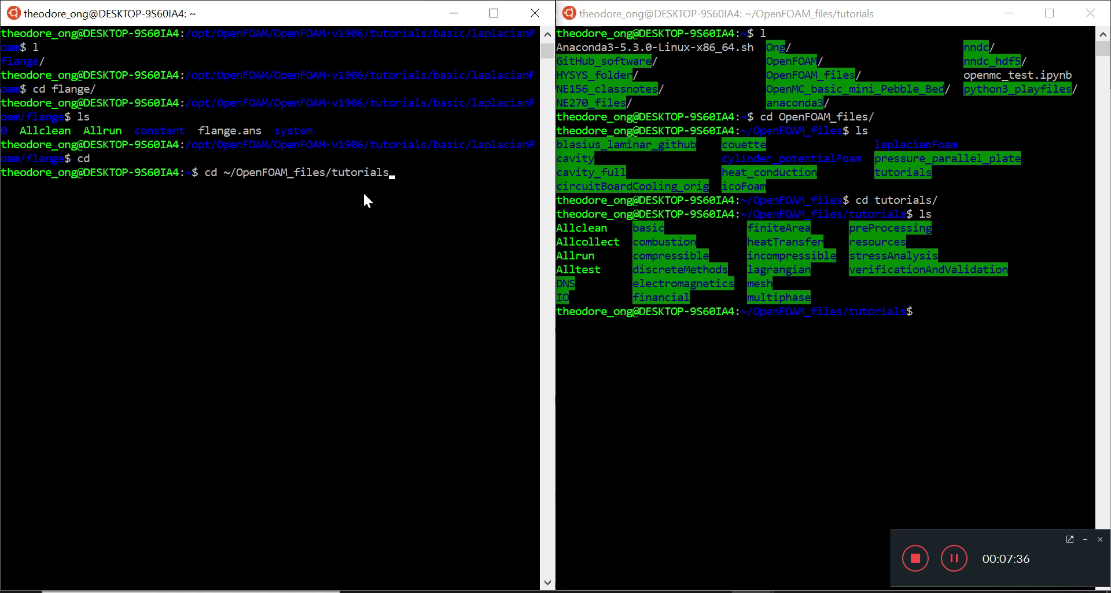
key("Return")
Step: Clear the output in both terminals
type("clear")
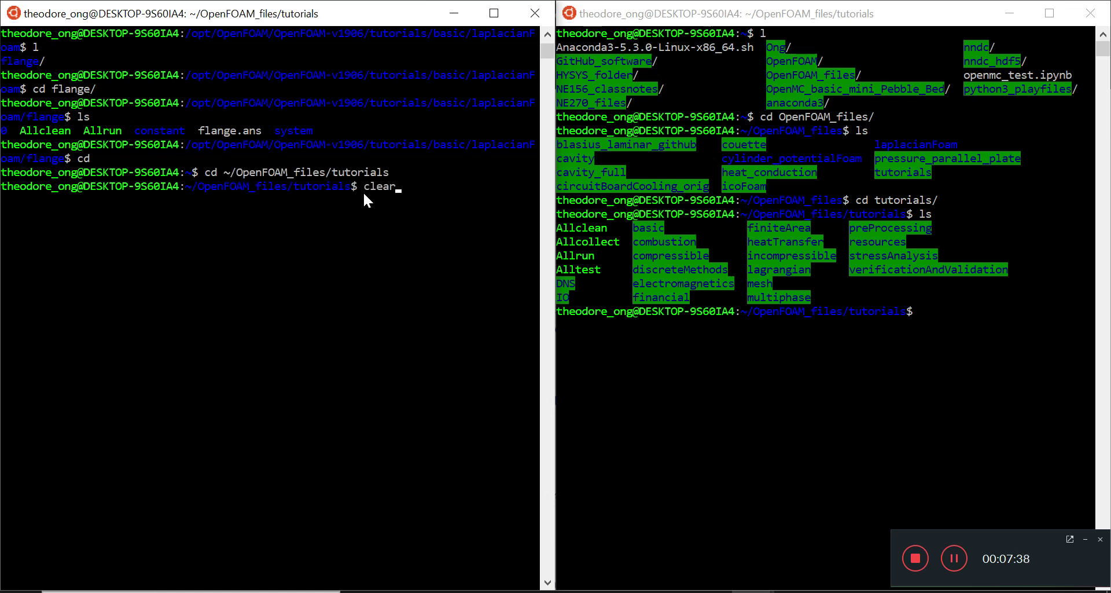
key("Return")
left_click(828, 388)
type("clear")
key("Return")
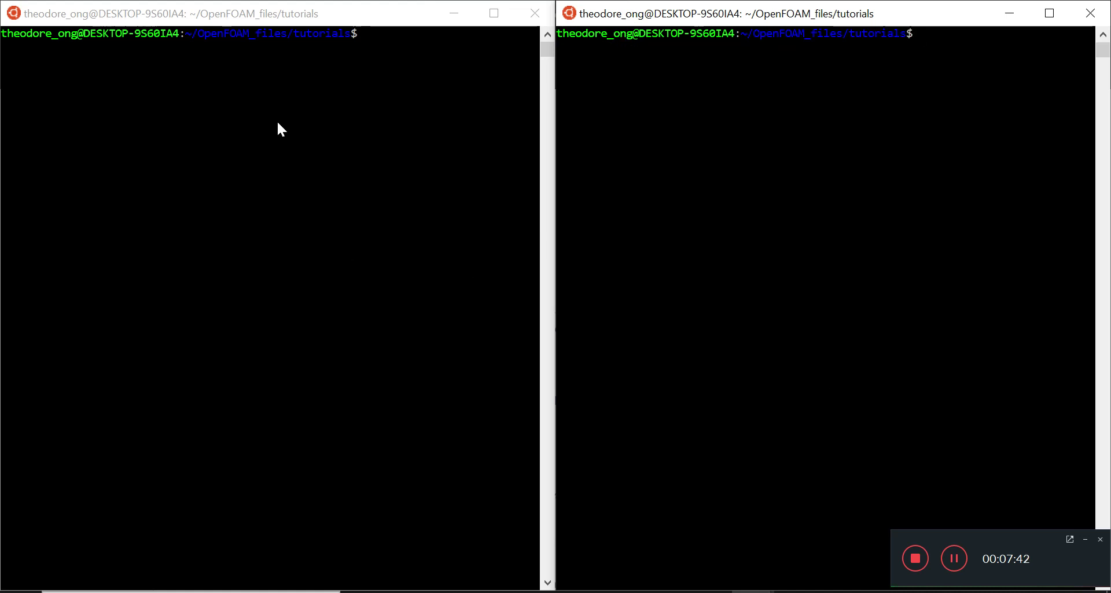
Step: List the contents of the tutorials directory in the first terminal
left_click(263, 91)
type("l")
key("Return")
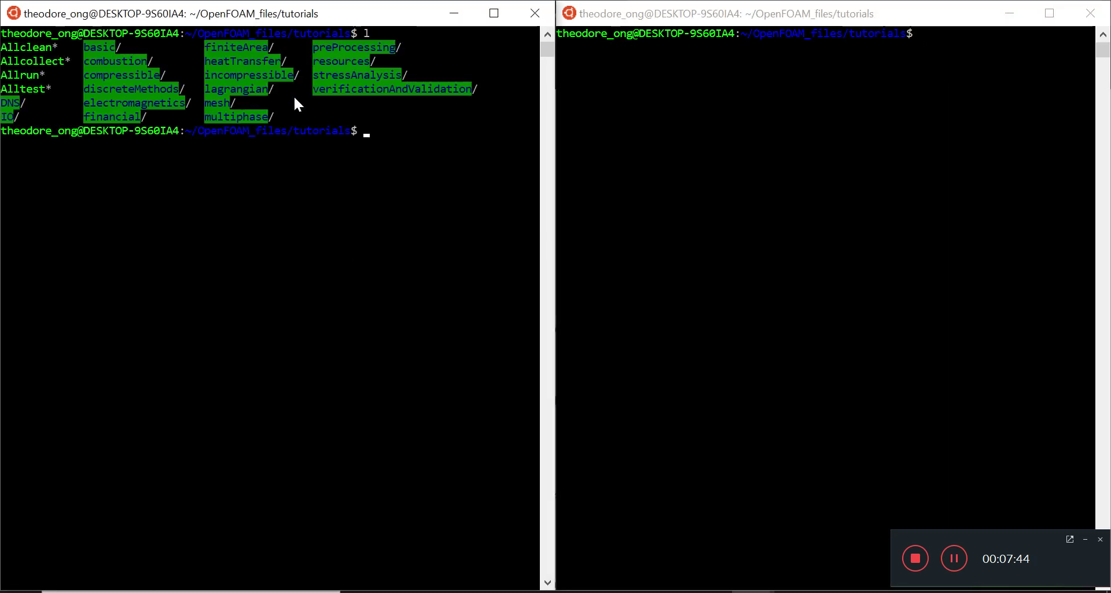
Step: Change the first terminal into incompressible/pisoFoam and list its contents
type("cd i")
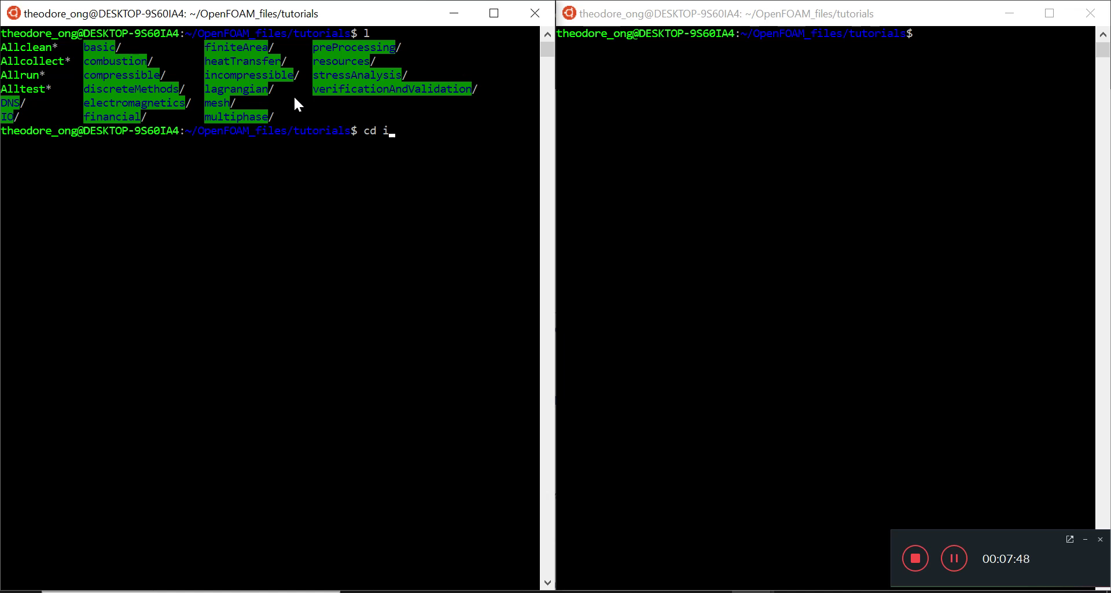
key("BackSpace")
type("in")
key("Tab")
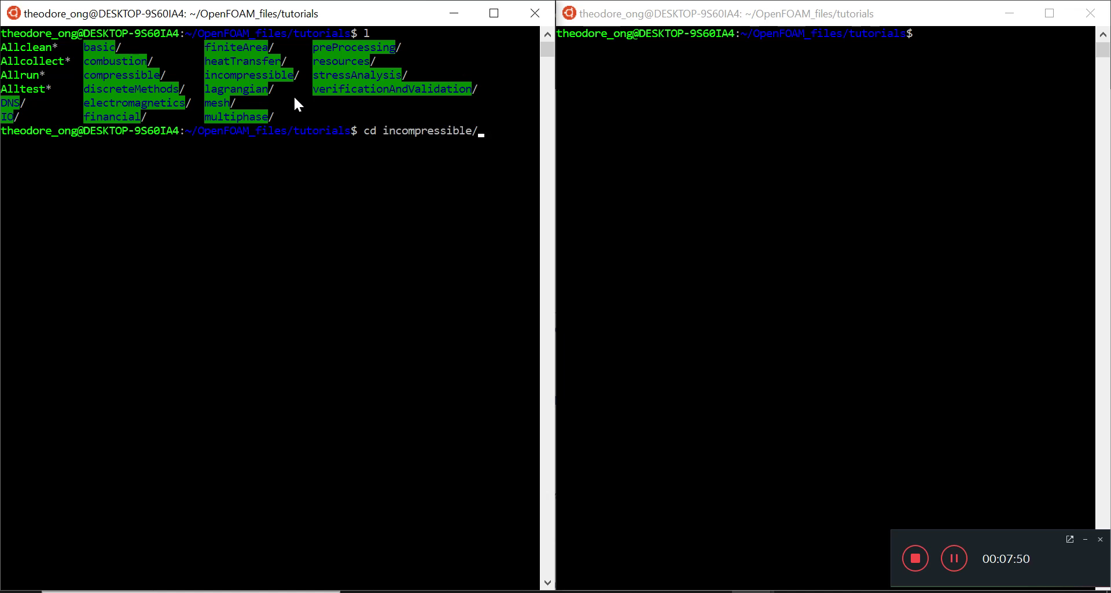
type("pi")
key("BackSpace")
key("BackSpace")
key("Tab")
key("Tab")
type("piso")
key("Tab")
key("Return")
type("ls")
key("Return")
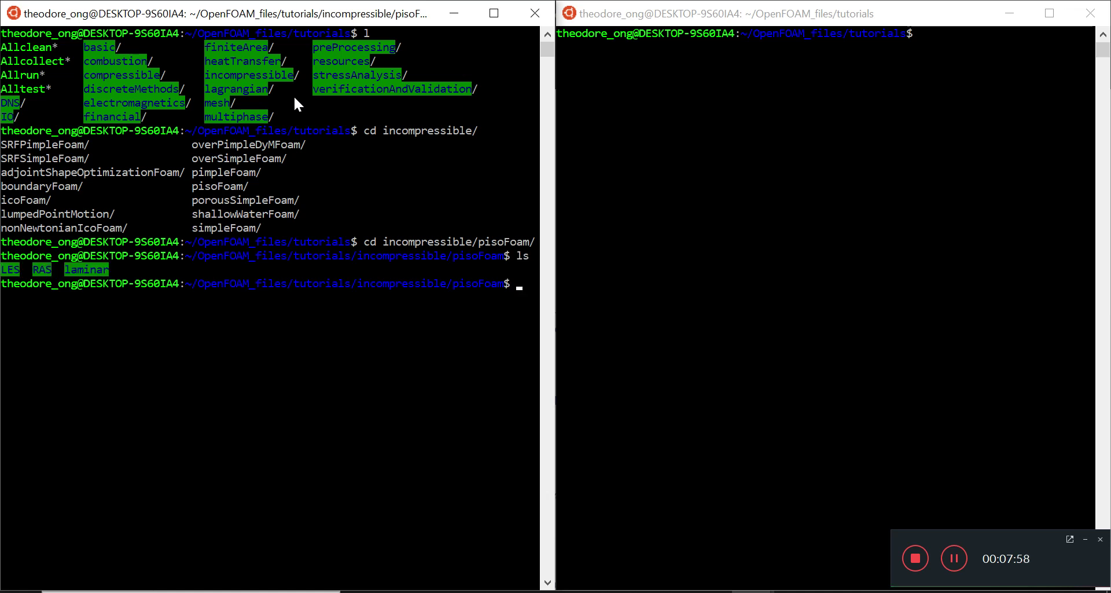
Step: Enter pisoFoam's laminar directory and list its contents
type("cd la")
key("Tab")
key("Return")
type("ls")
key("Return")
Step: Go back up to the pisoFoam directory and list its subdirectories again
type("cd ..")
key("Return")
type("ls")
key("Return")
Step: Enter pisoFoam's RAS directory and list its contents
type("cd RAS")
key("Return")
type("ls")
key("Return")
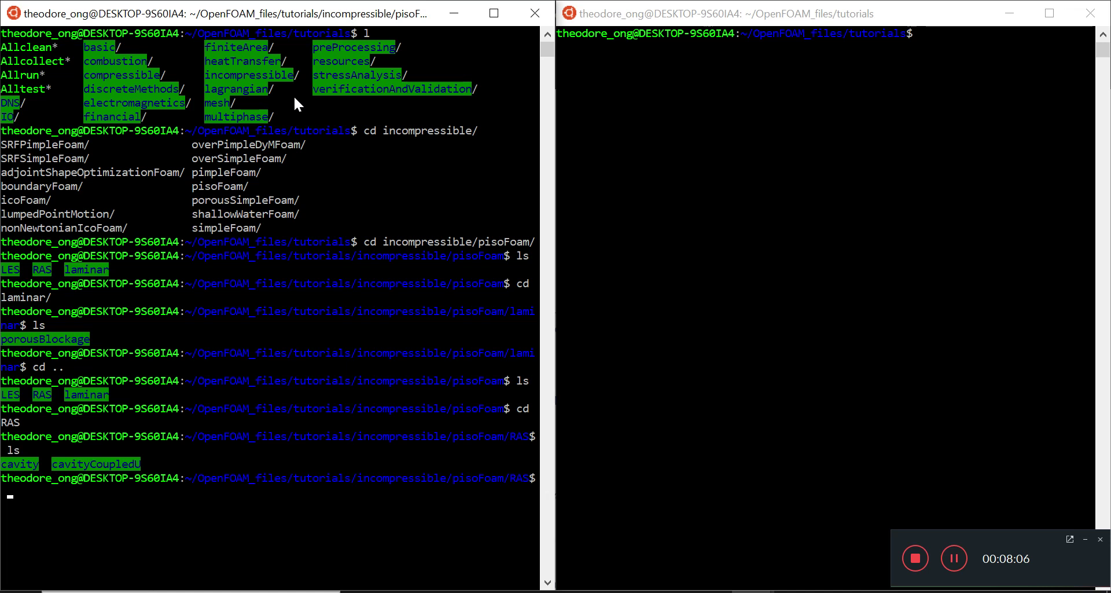
Step: Enter the RAS/cavity case directory in the first terminal and list its contents on a cleared screen
type("cd cavity")
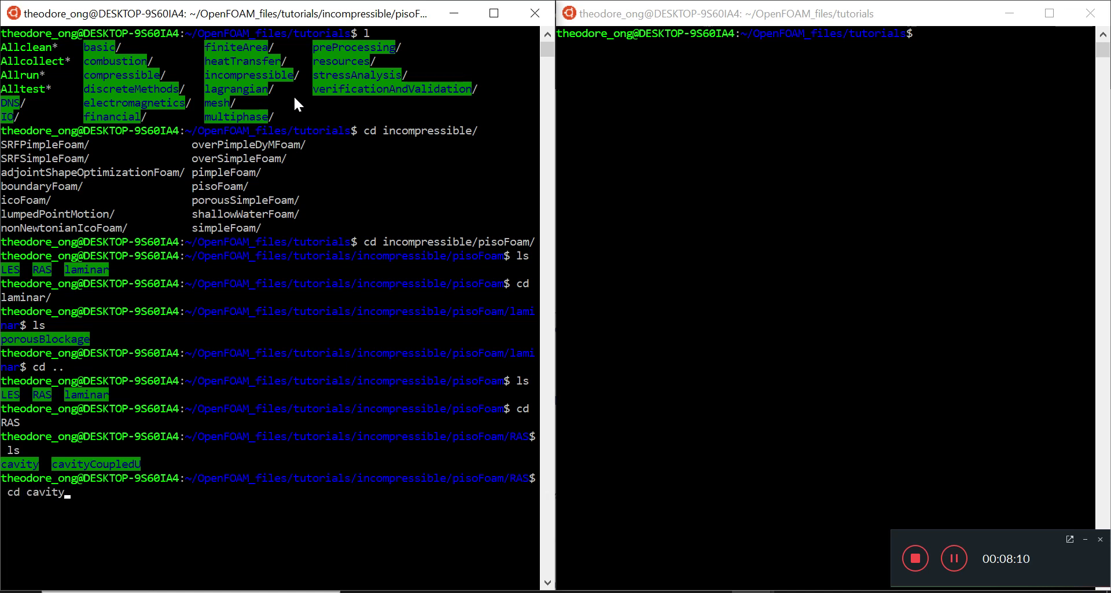
key("Return")
type("ls")
key("Return")
type("clear")
key("Return")
type("l")
key("Return")
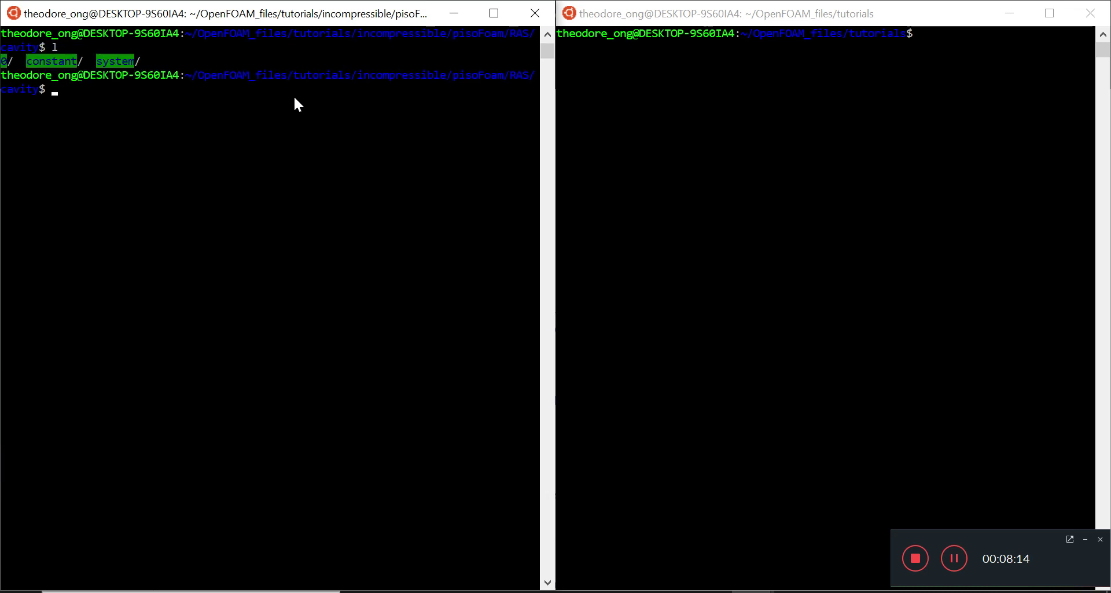
Step: In the second terminal, list the tutorials directory, then enter basic and list its contents
left_click(922, 41)
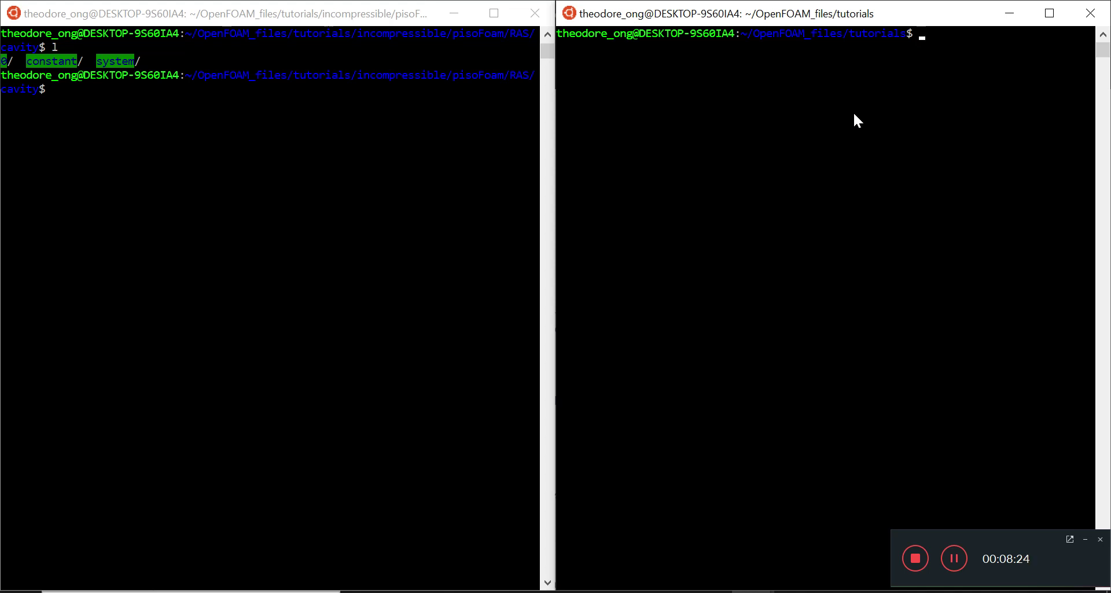
type("l")
key("Return")
type("cd basic")
key("Return")
type("ls")
key("Return")
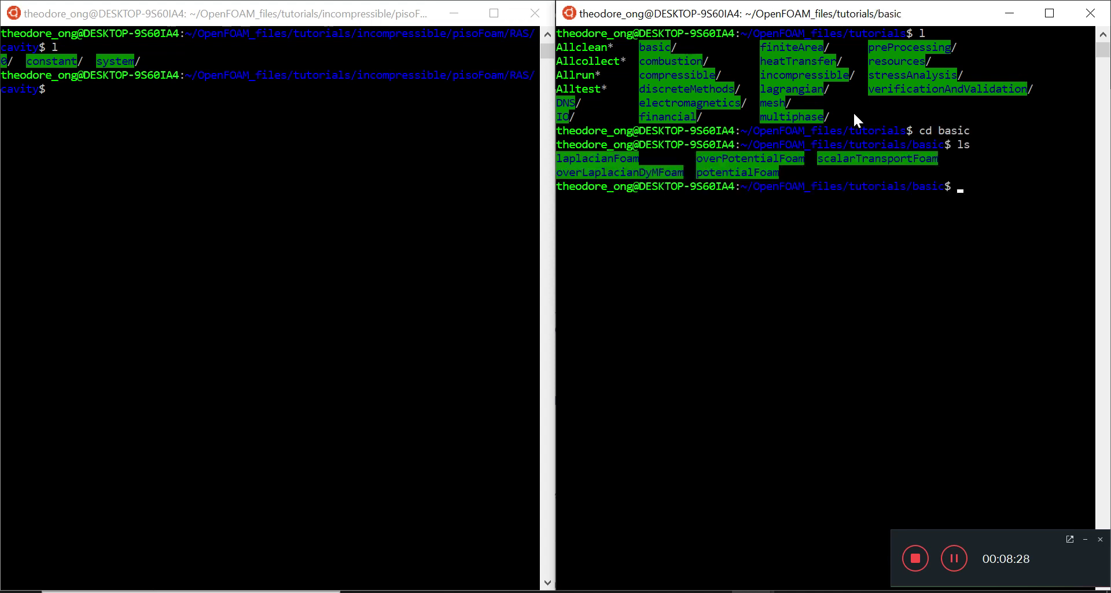
Step: Enter the laplacianFoam directory and list its contents on a cleared screen
type("cd l")
key("Tab")
key("Return")
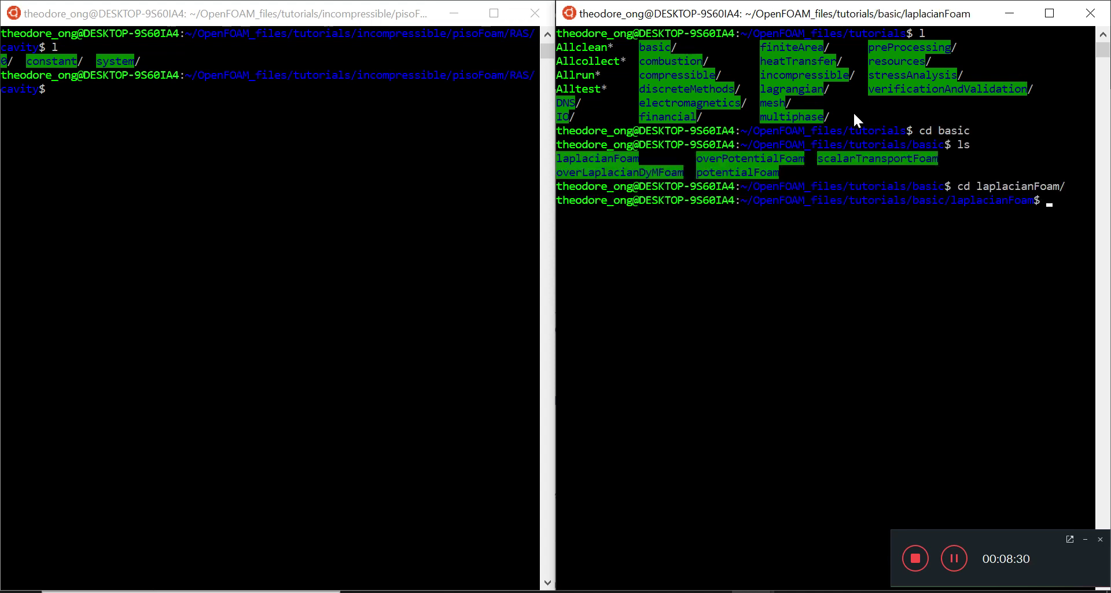
type("ls")
key("Return")
type("clear")
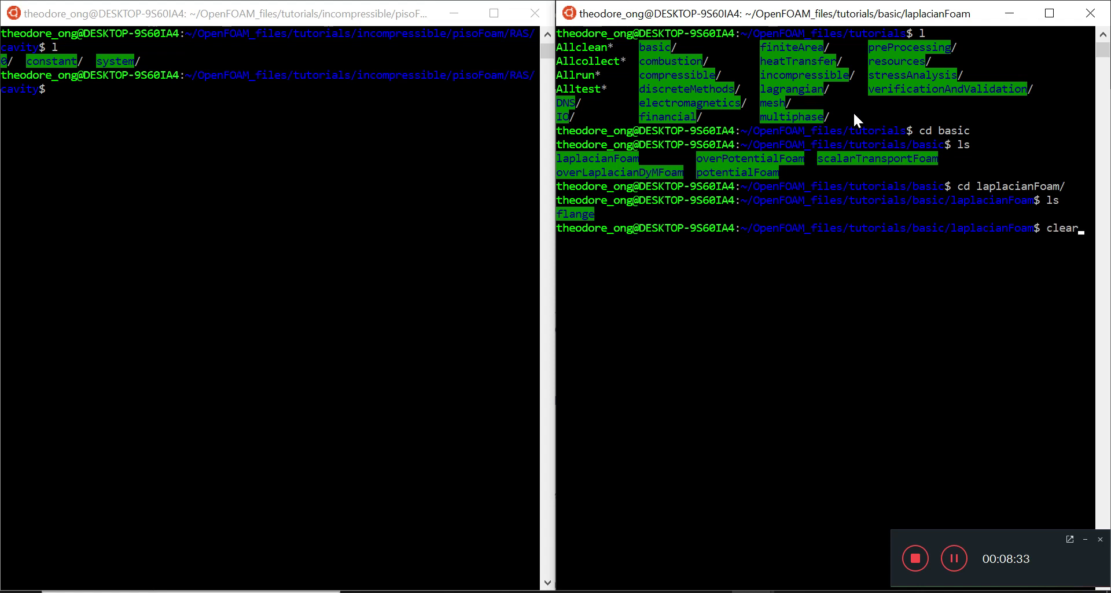
key("Return")
type("l")
key("Return")
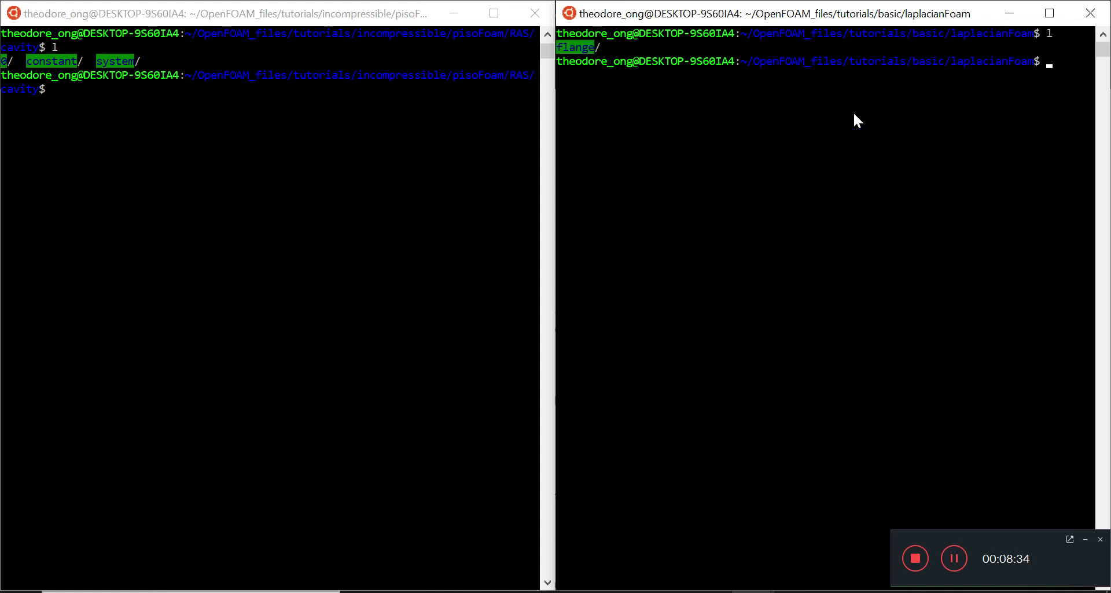
Step: Enter the flange case directory and list its files and folders
type("cd flan")
key("Tab")
key("Return")
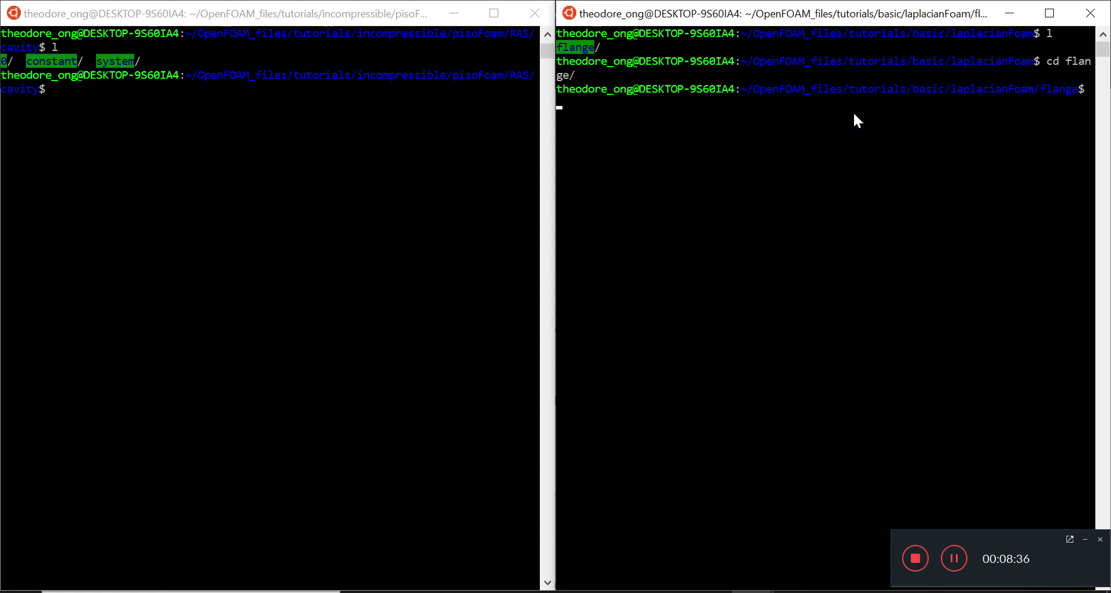
type("ls")
key("Return")
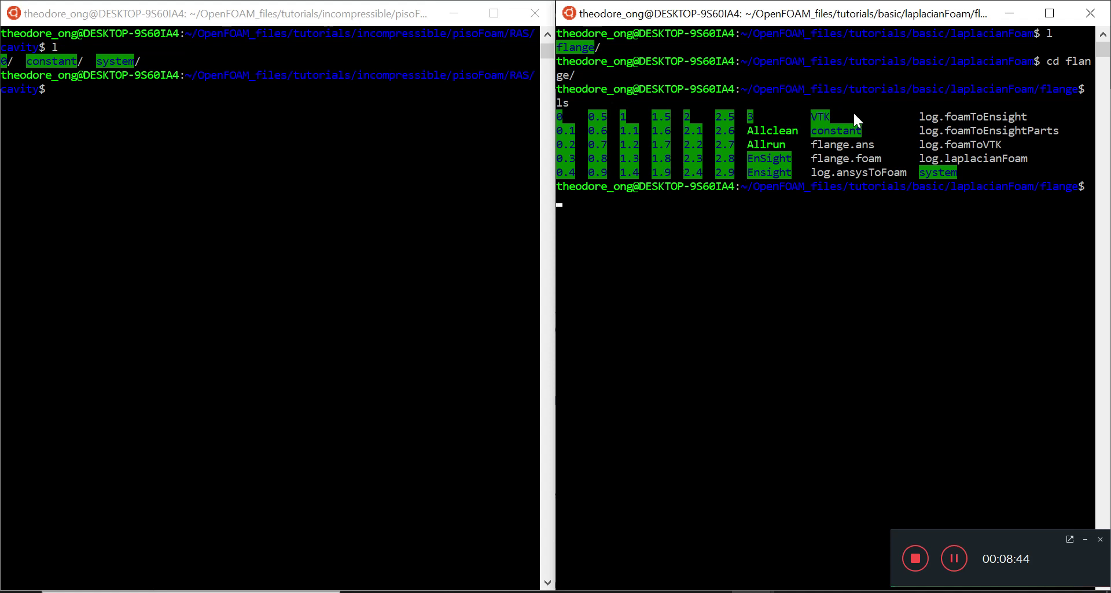
Step: Clear the second terminal and list the flange case's contents again for comparison with the cavity case
left_click(397, 128)
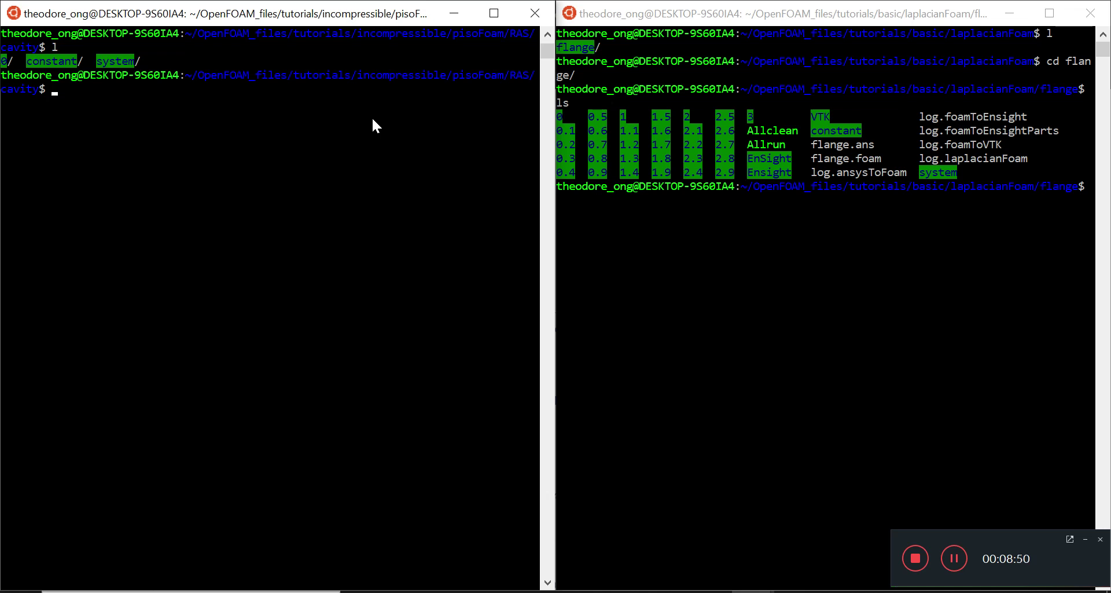
left_click(906, 297)
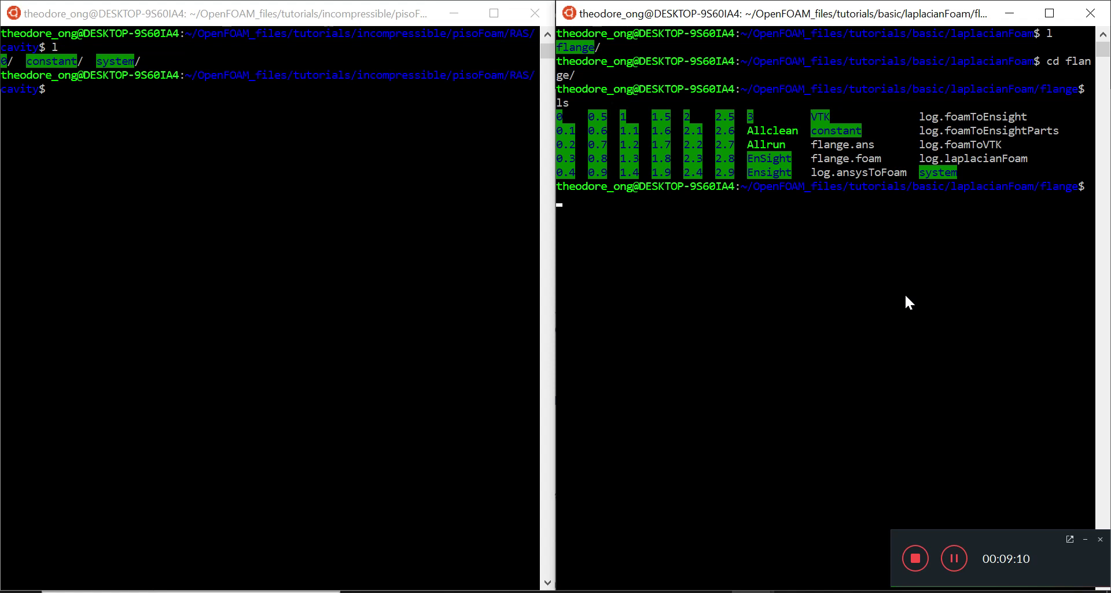
type("clear")
key("Return")
type("l")
key("Return")
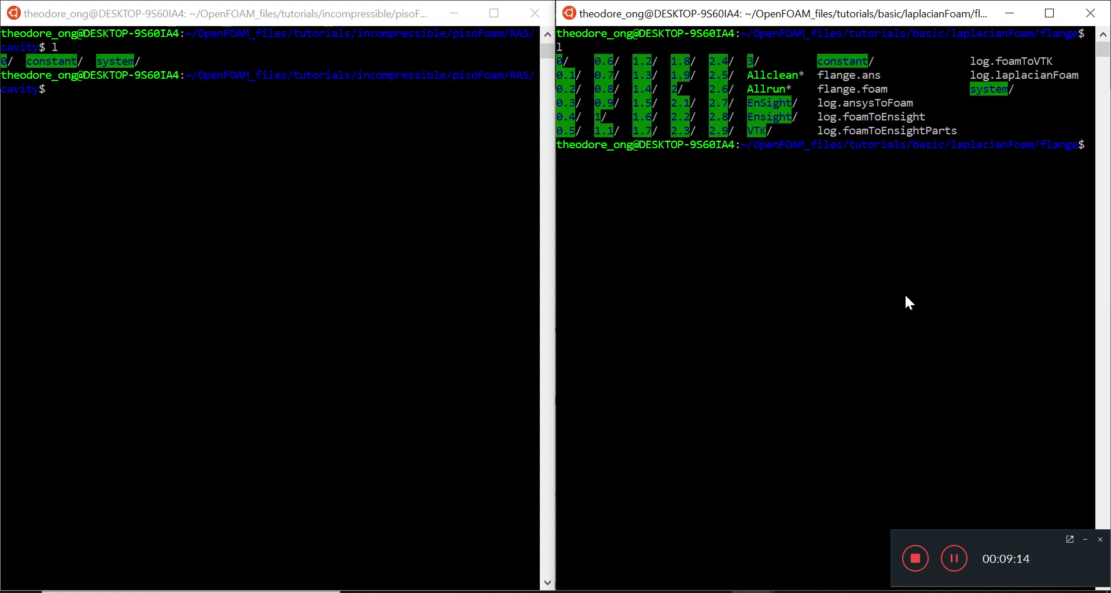
Step: Enter the 0 directory of both the flange and cavity cases and list the contents of each
type("cd 0")
key("Return")
left_click(421, 150)
type("cd 0")
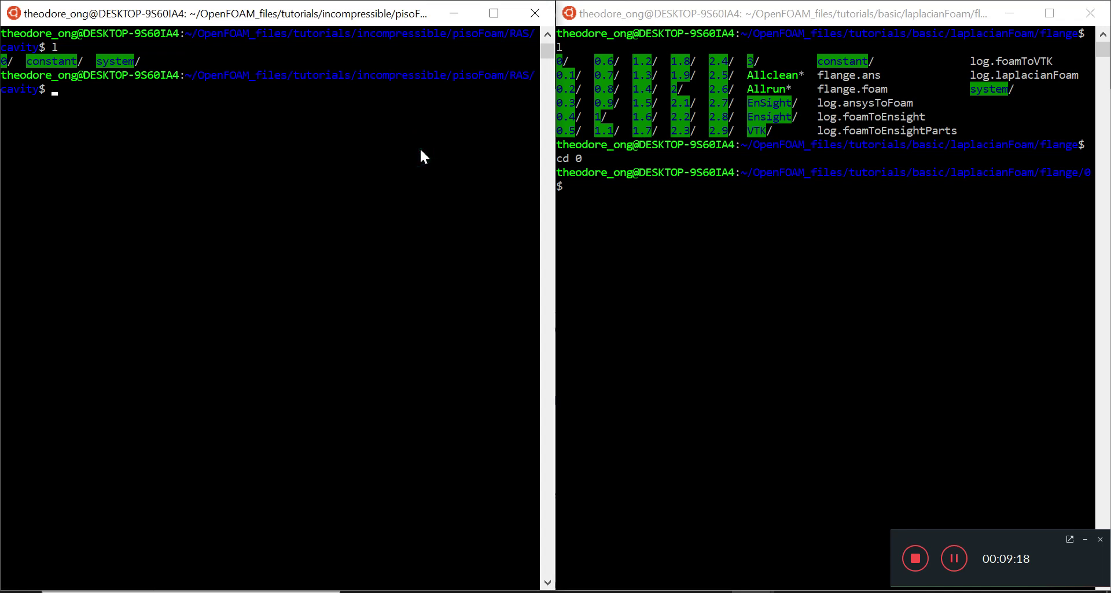
key("Return")
type("l")
key("Return")
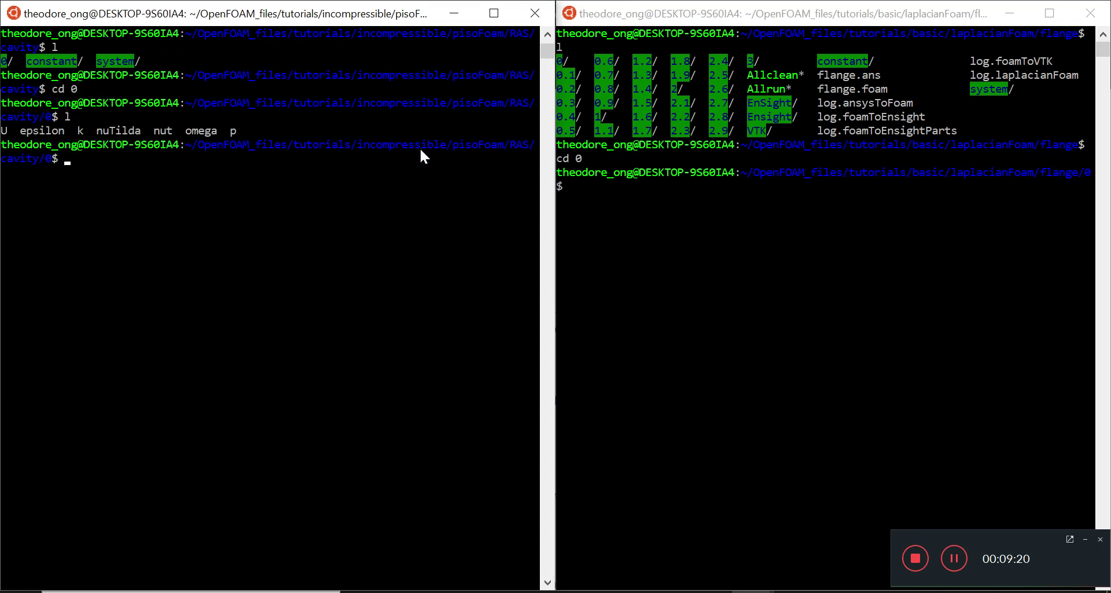
left_click(720, 207)
type("l")
key("Return")
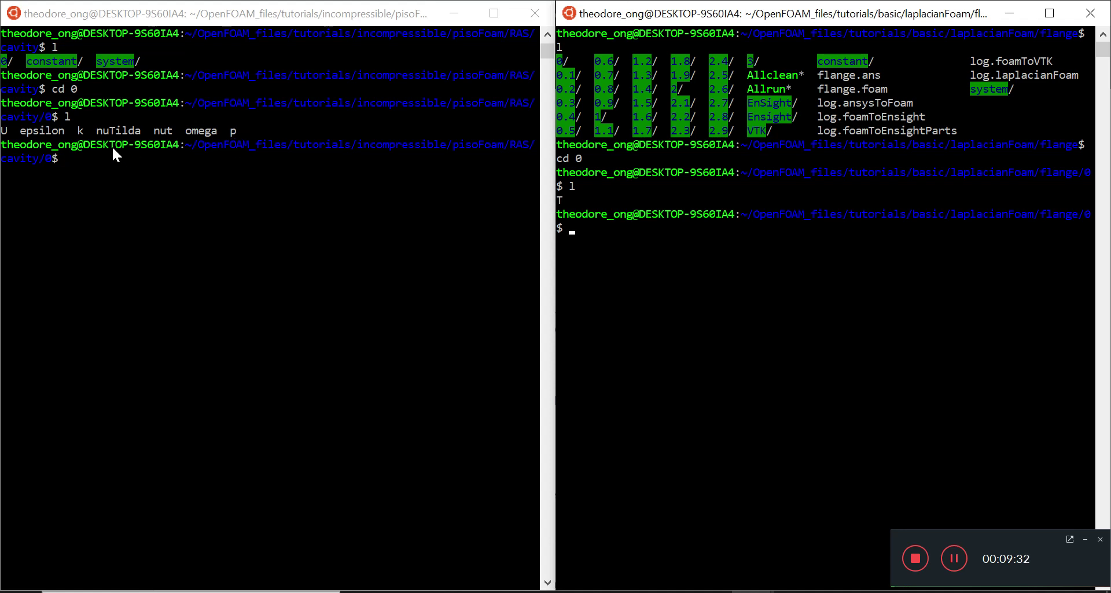
Step: Examine the field files in the cavity case's 0 directory one by one, from U and epsilon through to p
left_click(8, 130)
left_click(8, 132)
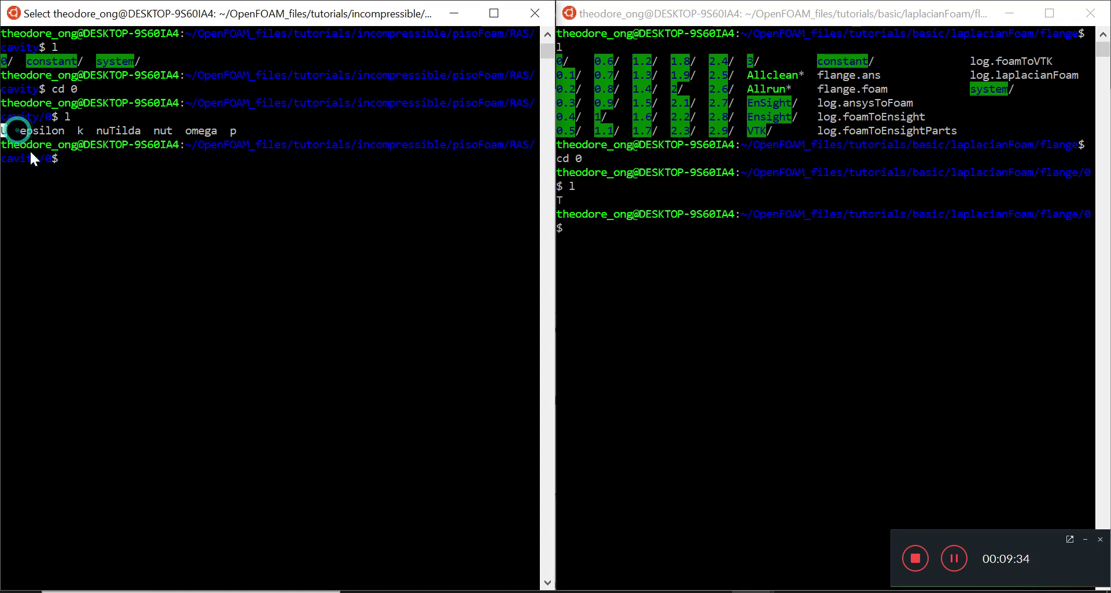
left_click_drag(21, 132, 71, 129)
left_click(81, 129)
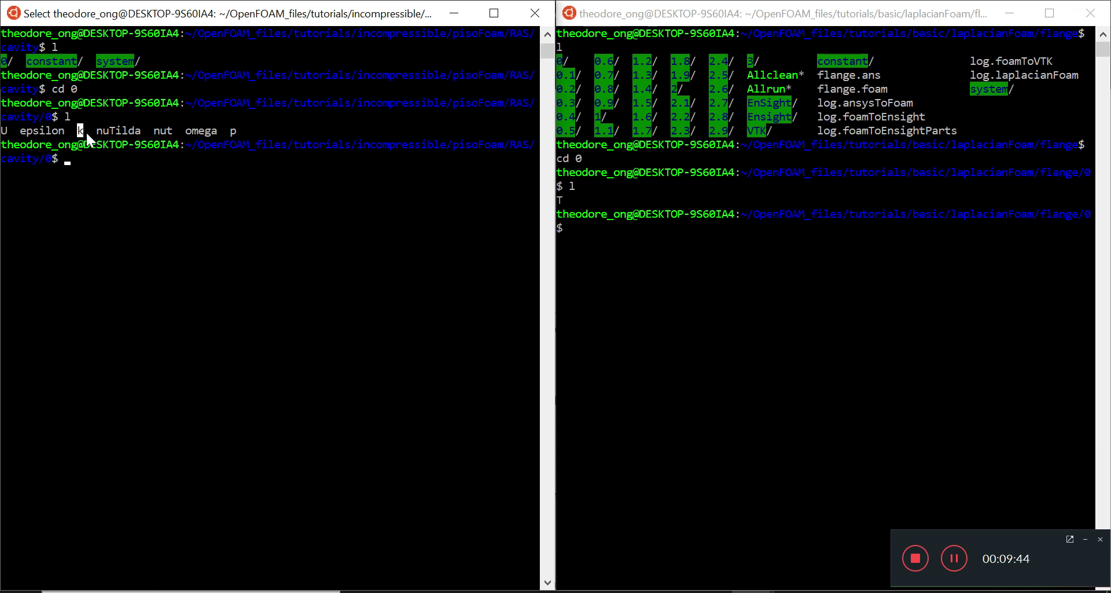
left_click(106, 130)
left_click_drag(147, 130, 213, 136)
left_click(213, 137)
left_click_drag(101, 132, 179, 133)
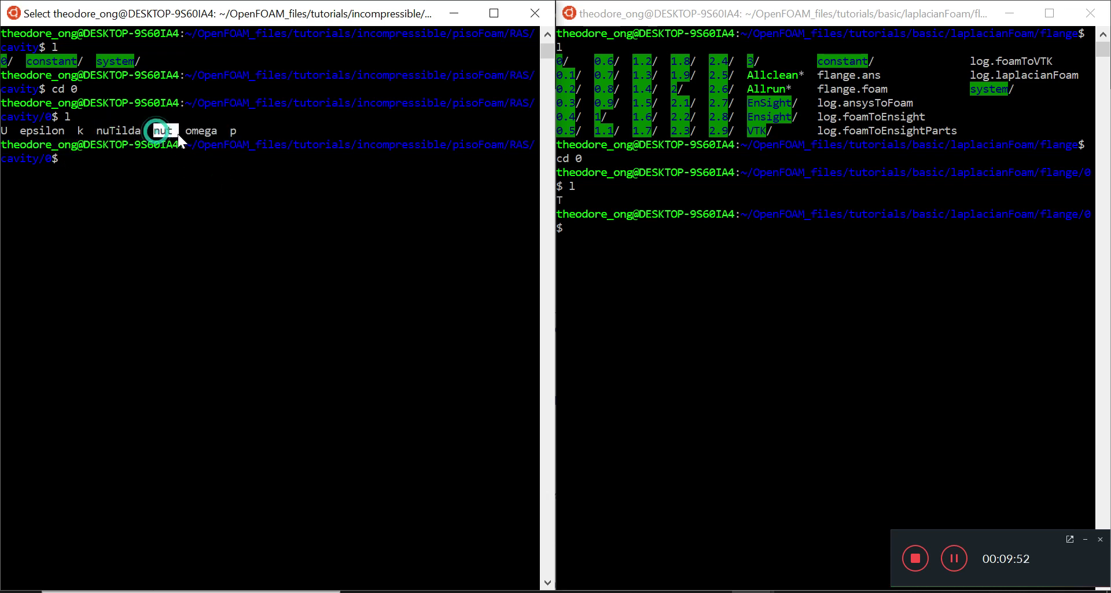
left_click(194, 130)
left_click(226, 224)
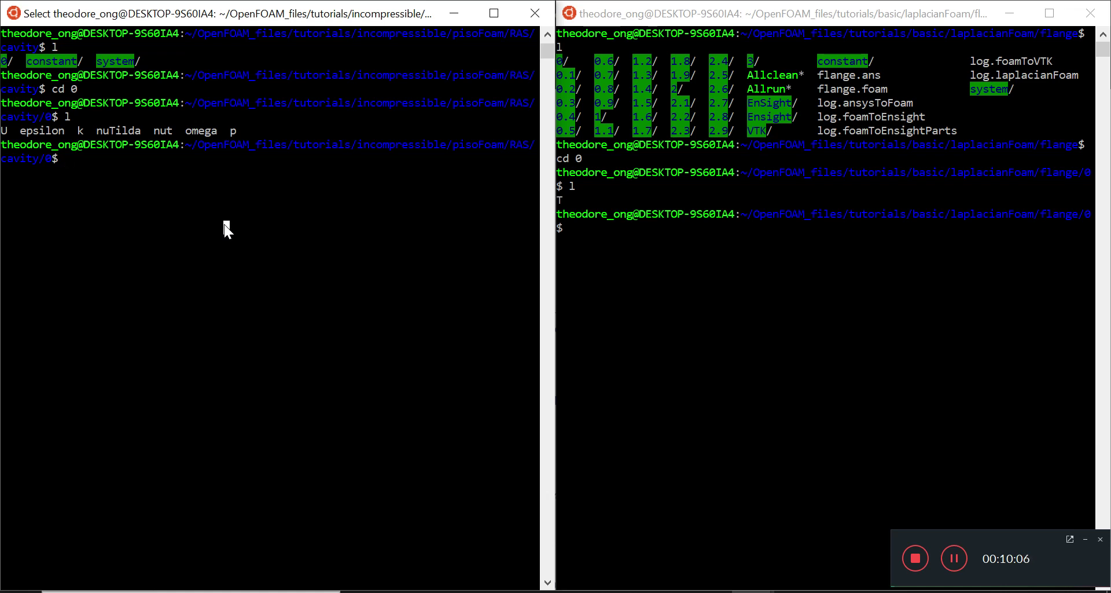
left_click(238, 130)
left_click(230, 158)
Step: Open the flange case's T file in vi in the second terminal
left_click(671, 241)
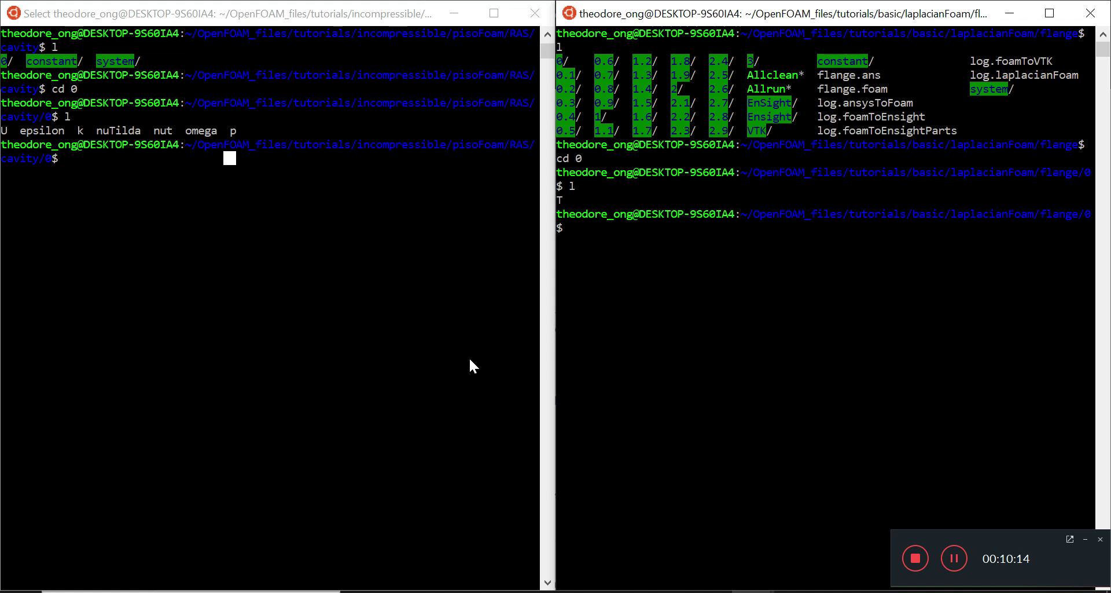
type("vi T")
key("Return")
left_click(807, 213)
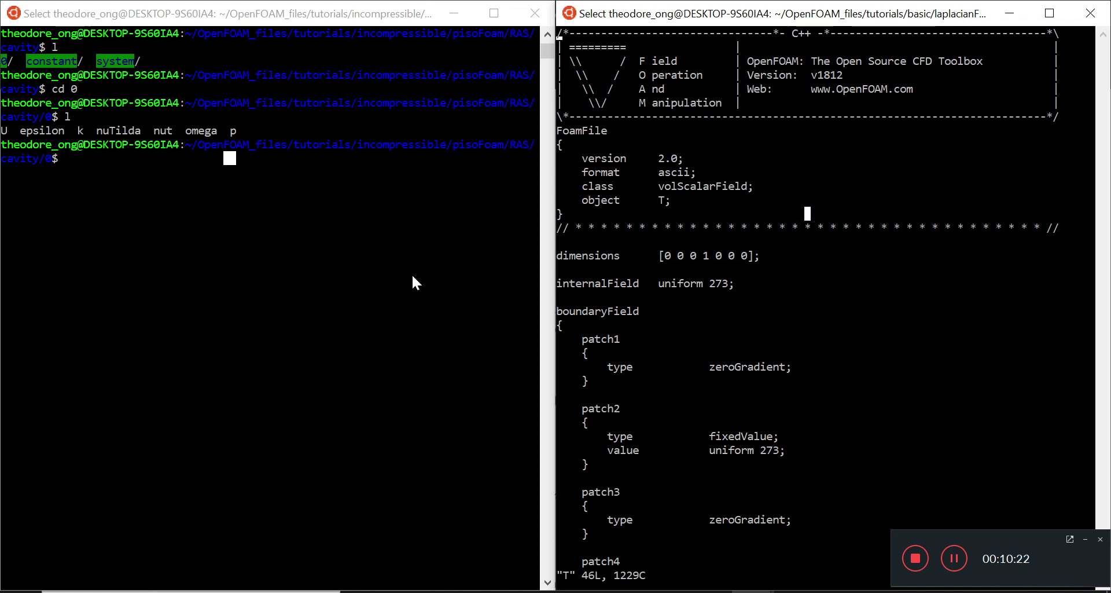
Step: Open the cavity case's U file in vi in the first terminal
left_click(425, 190)
type("vi U")
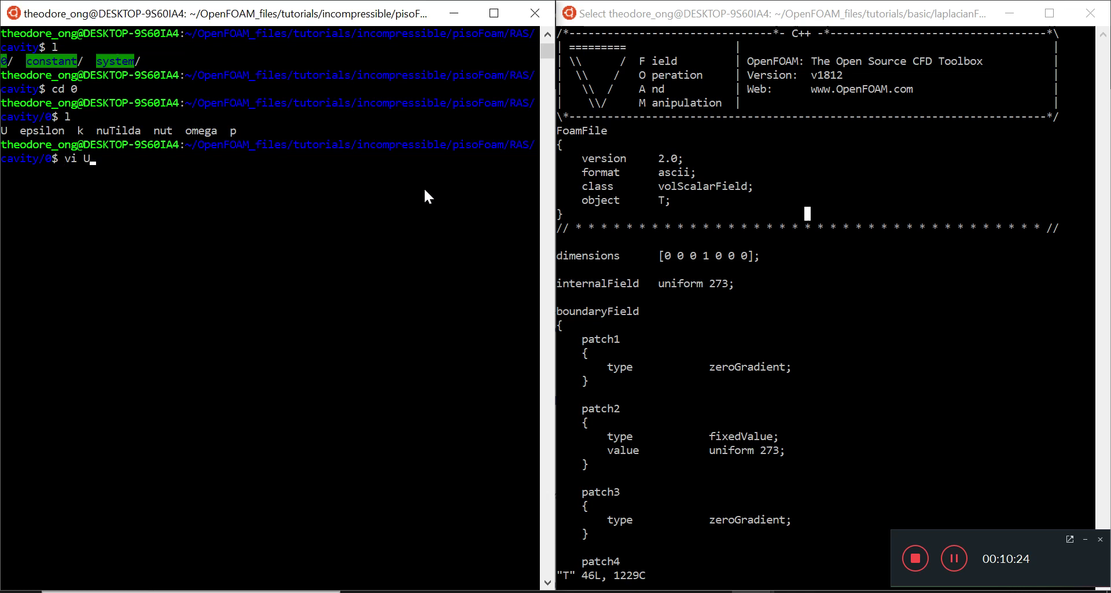
key("Return")
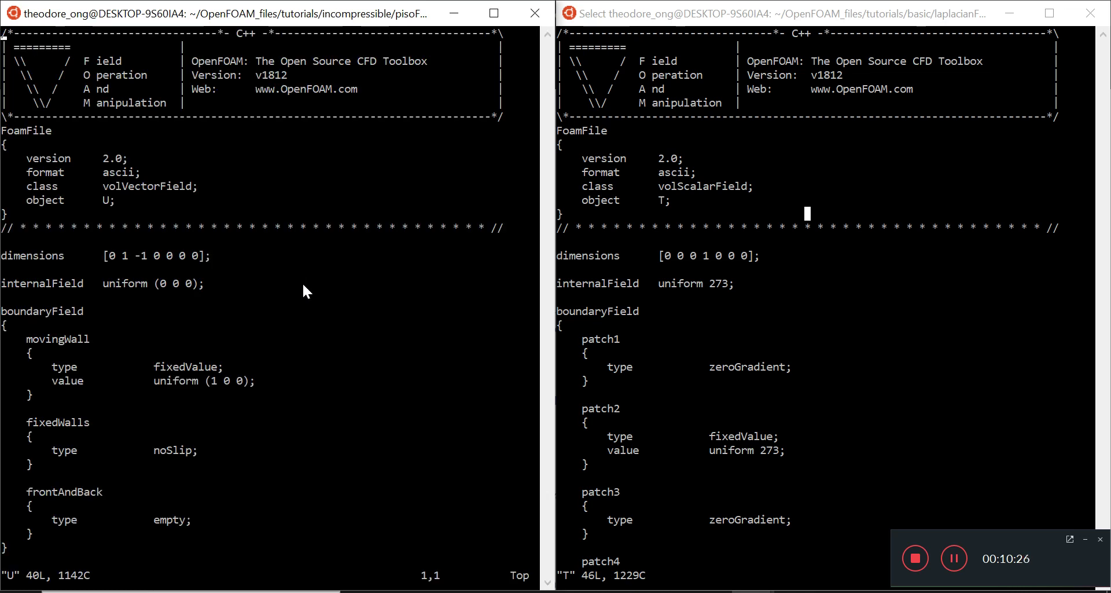
Step: Examine the length and time exponents in the dimensions entry of the U file
left_click(124, 255)
mouse_move(147, 254)
left_mouse_down()
mouse_move(140, 260)
mouse_move(133, 243)
mouse_move(126, 254)
mouse_move(139, 245)
mouse_move(142, 258)
left_mouse_up()
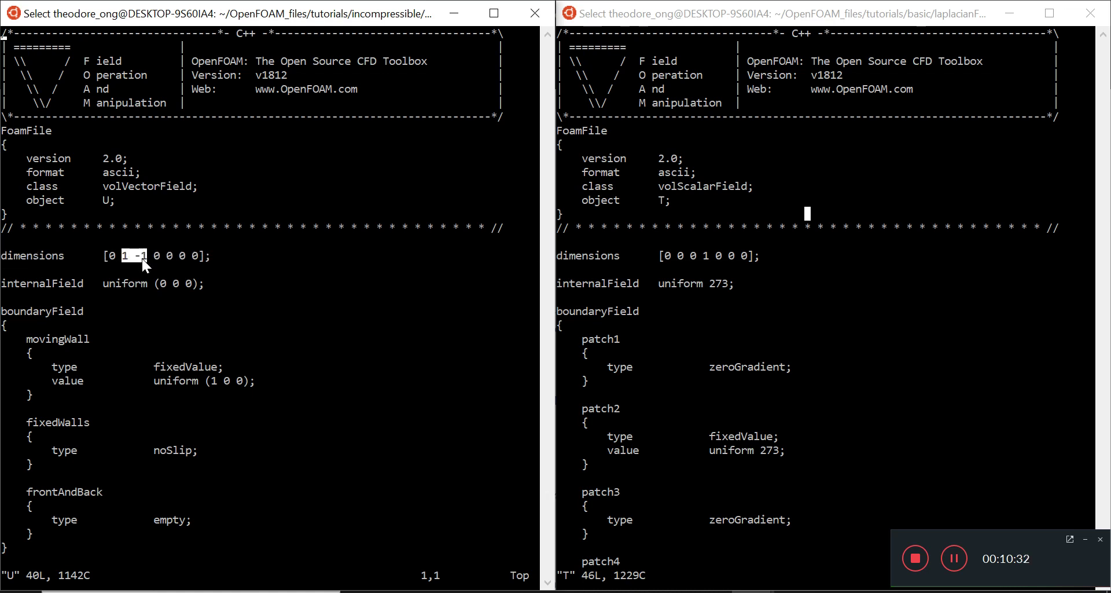
left_click(193, 313)
left_click(123, 255)
left_click(132, 255)
left_click(221, 349)
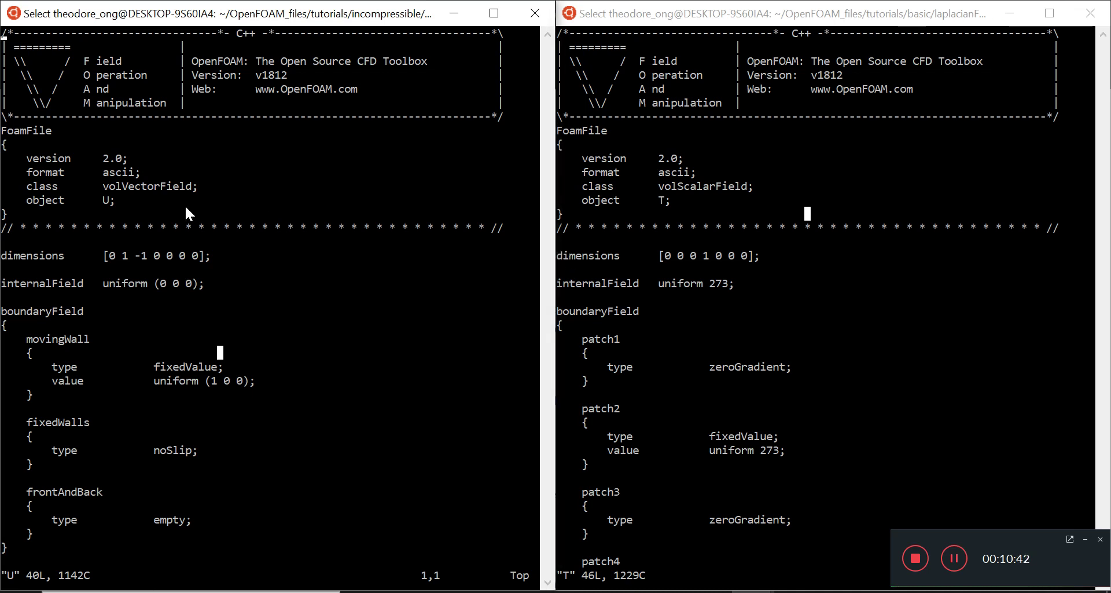
Step: Compare the class and dimensions entries of the T file with the class of the U file
left_click(655, 185)
left_click_drag(743, 186, 682, 197)
left_click(680, 197)
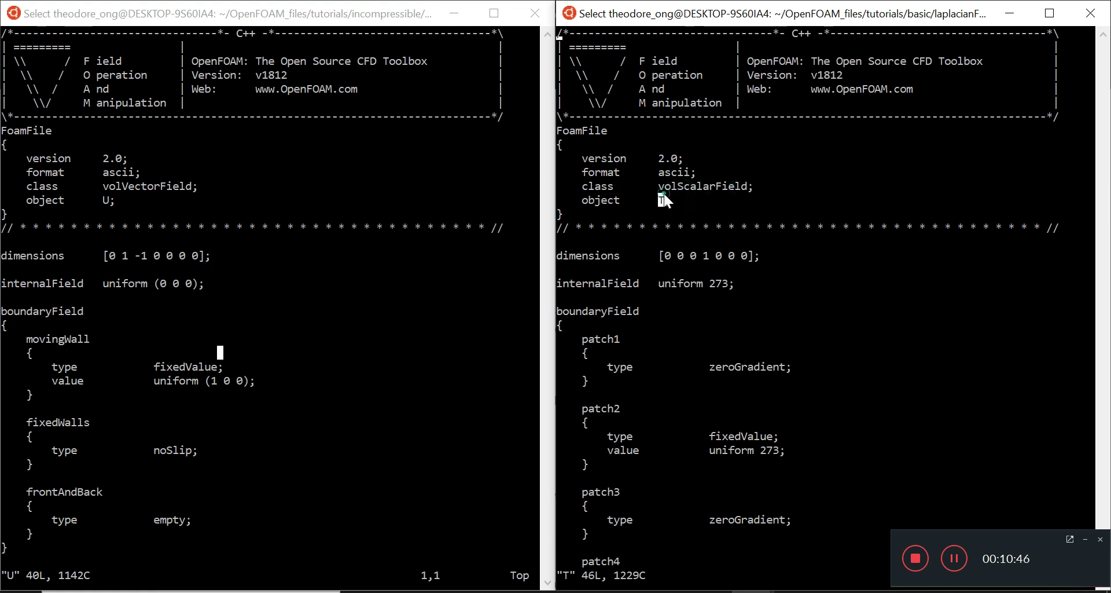
left_click_drag(666, 256, 748, 260)
right_click(759, 290)
left_click(113, 181)
left_click_drag(185, 184, 108, 185)
right_click(109, 185)
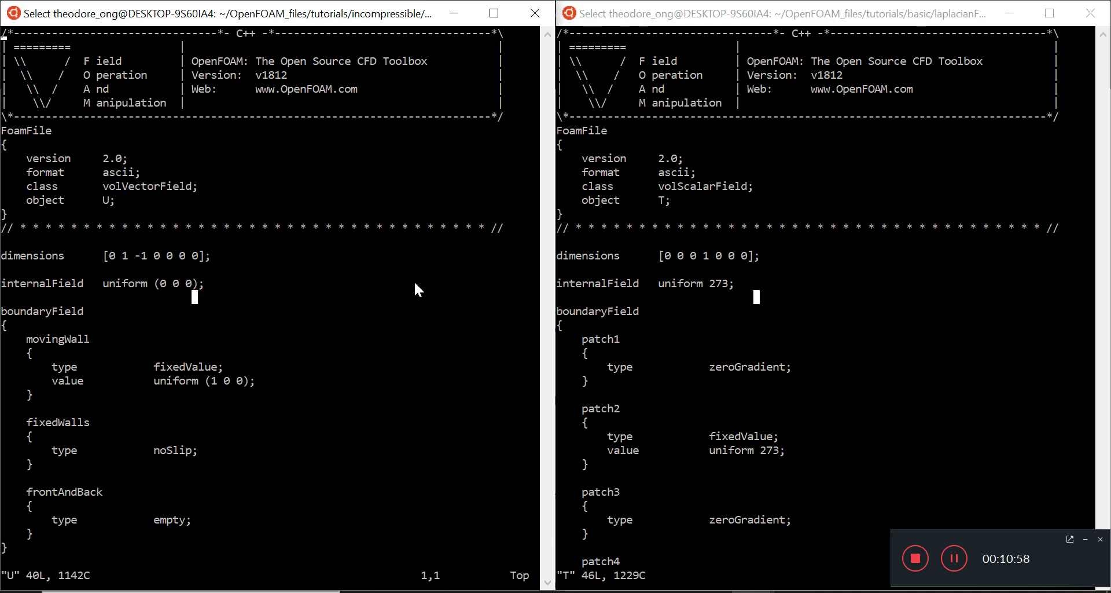
Step: Review the boundaryField section of the T file down to patch4
left_click(704, 316)
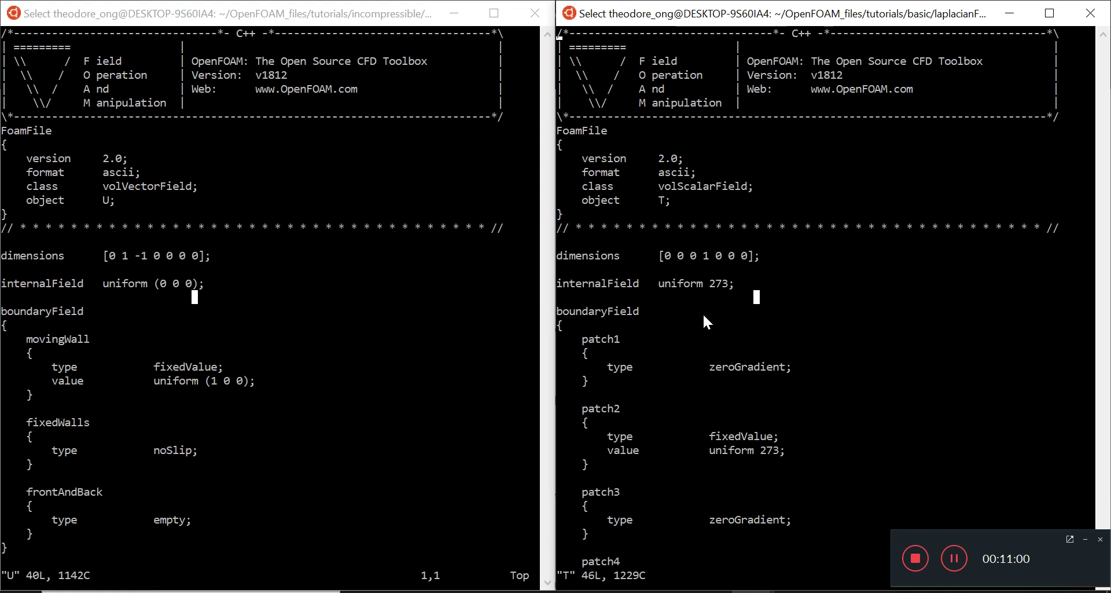
key("Escape")
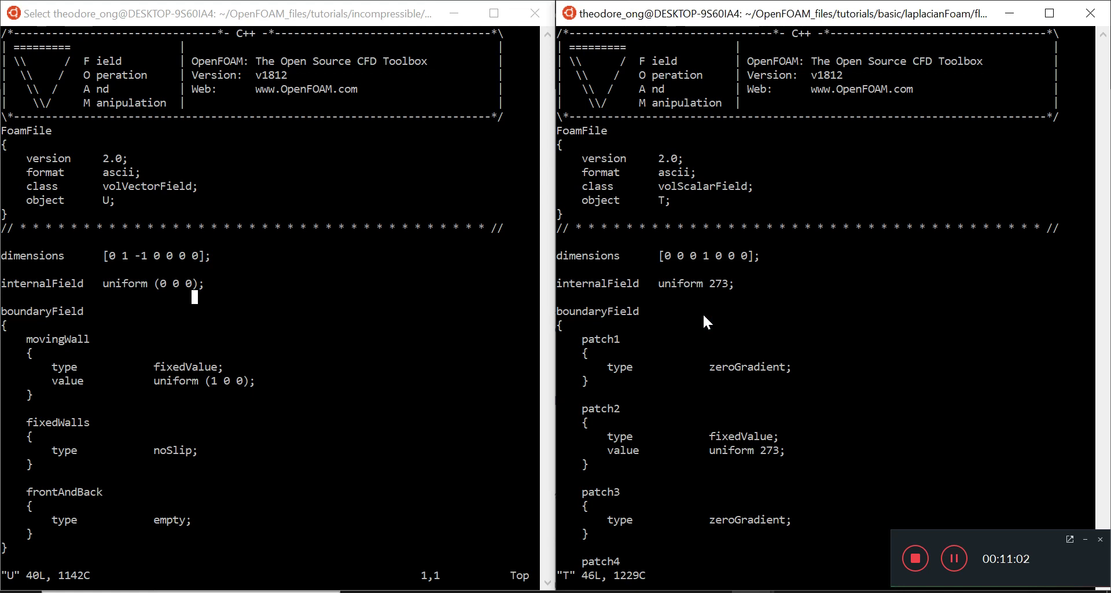
key("Down")
key("Down")
key("Down")
key("Down")
key("Down")
key("Down")
key("Down")
key("Down")
key("Down")
key("Down")
key("Down")
key("Down")
key("Down")
key("Down")
key("Down")
key("Down")
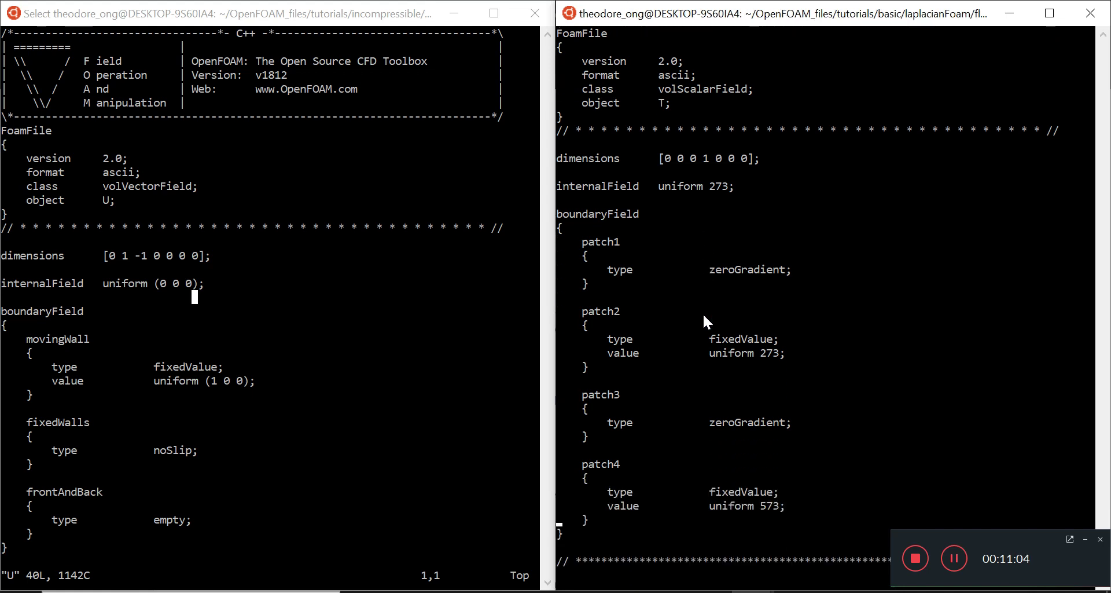
Step: Review the U file's boundaryField section down to the end of the file
left_click(308, 228)
key("Escape")
key("Down")
key("Down")
key("Down")
key("Down")
key("Down")
key("Down")
key("Down")
key("Down")
key("Down")
key("Down")
key("Down")
key("Down")
key("Down")
key("Down")
key("Down")
key("Down")
key("Down")
key("Down")
key("Down")
key("Down")
key("Down")
key("Down")
key("Down")
key("Down")
key("Down")
key("Down")
key("Down")
key("Down")
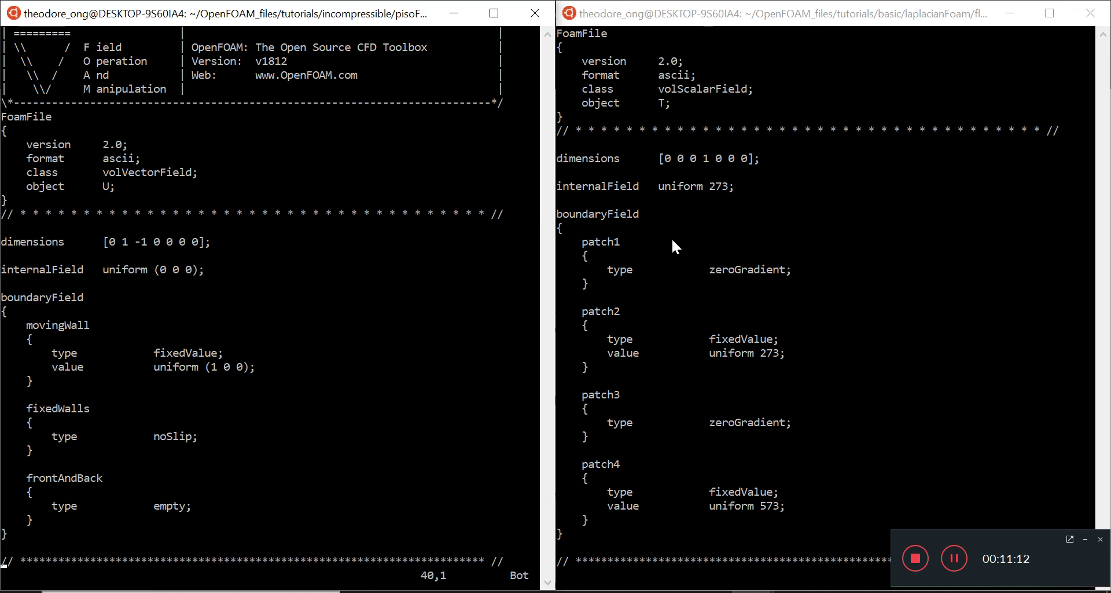
Step: Examine the zeroGradient boundary condition of patch1 alongside the other patches in the T file
left_click(712, 266)
mouse_move(777, 267)
left_mouse_down()
mouse_move(699, 274)
mouse_move(790, 275)
left_mouse_up()
left_click(713, 283)
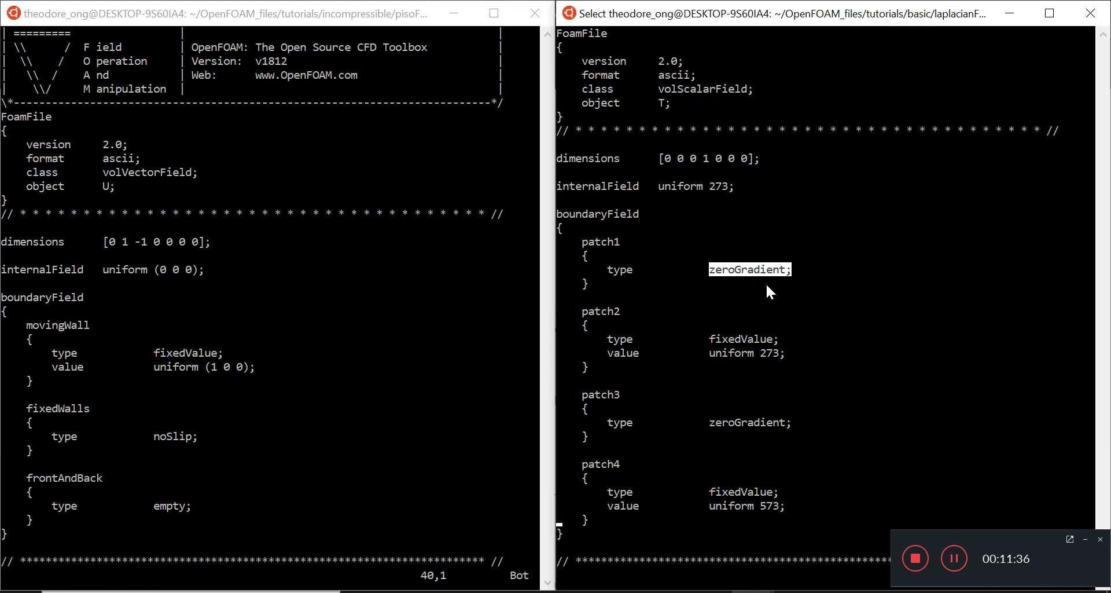
left_click(747, 263)
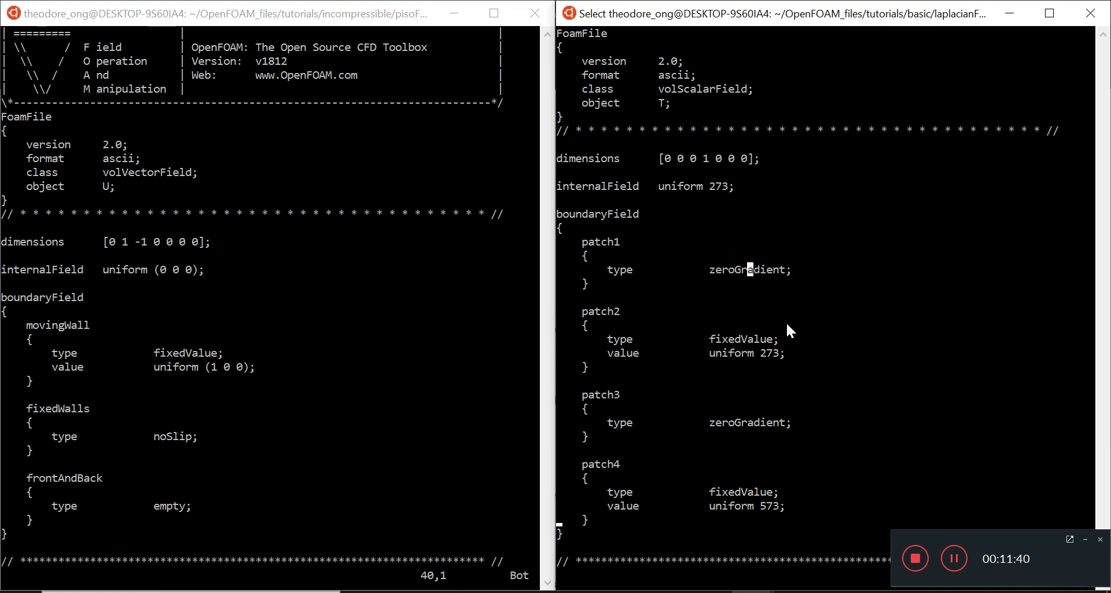
key("Escape")
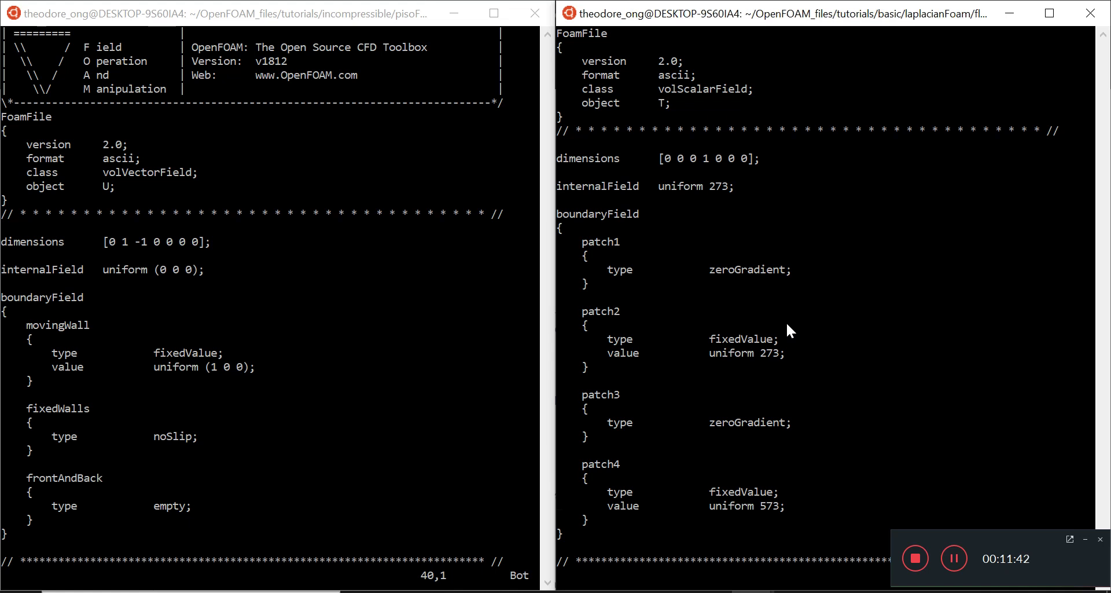
scroll(787, 322, "up", 1)
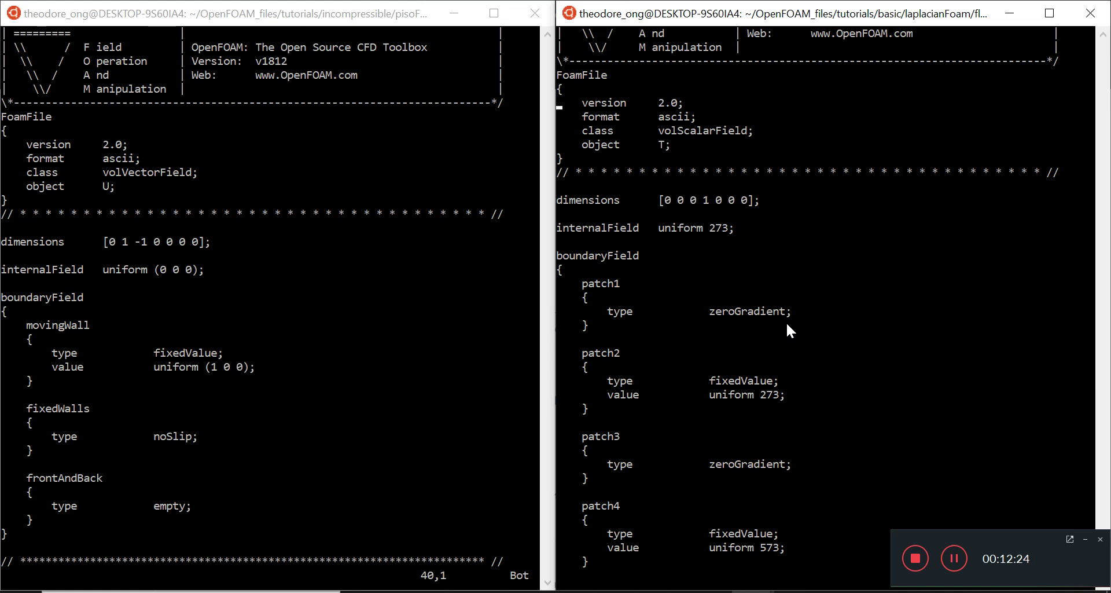
Step: Review the T file's boundaryField section from patch1 through the end of patch4 and back up to its opening
left_click(786, 321)
key("k")
key("j")
key("j")
key("j")
key("j")
key("j")
key("j")
key("j")
key("j")
key("j")
key("j")
key("j")
key("j")
key("j")
key("j")
key("j")
key("j")
key("j")
key("j")
key("j")
key("j")
key("j")
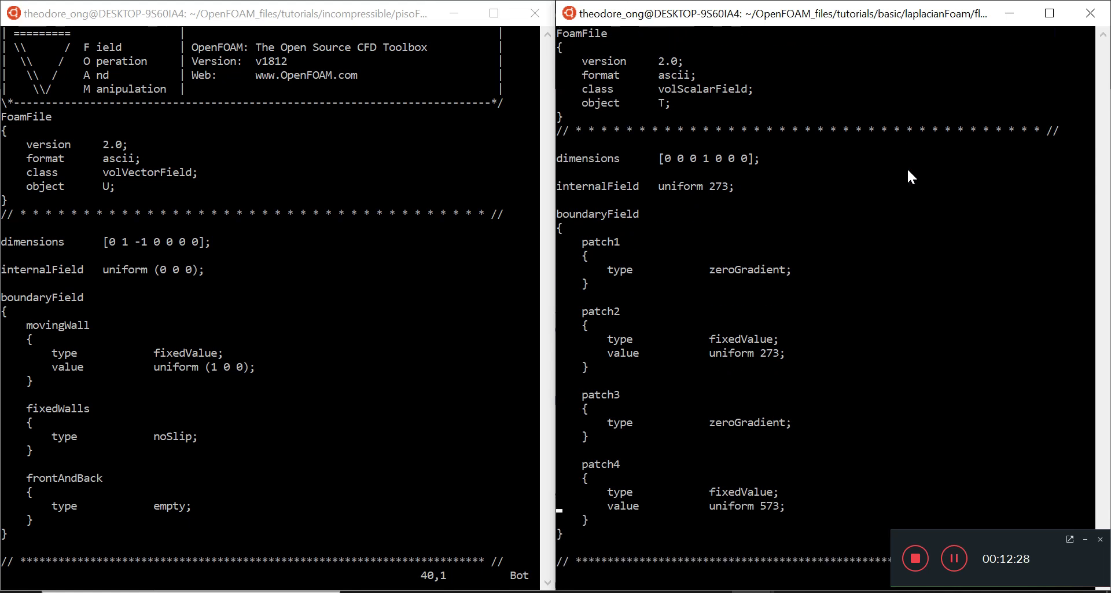
key("k")
key("k")
Step: Switch to the Heat equation Wikipedia article in Chrome and highlight Fourier's law, q = −k∇u, under Heat flow in a uniform rod
mouse_move(623, 591)
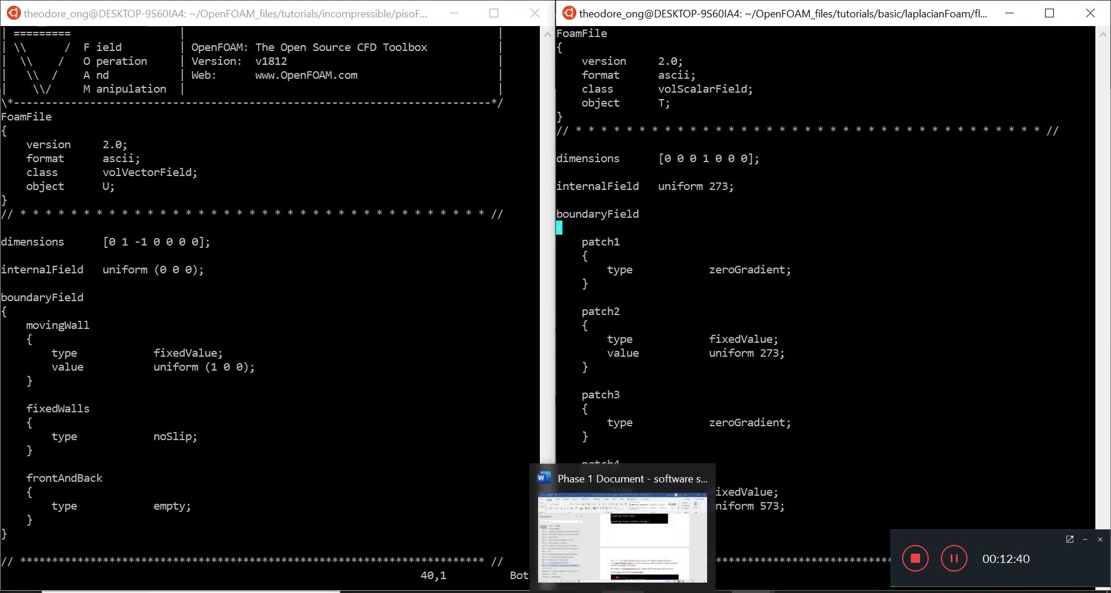
left_click(513, 579)
scroll(528, 436, "down", 20)
scroll(535, 439, "up", 10)
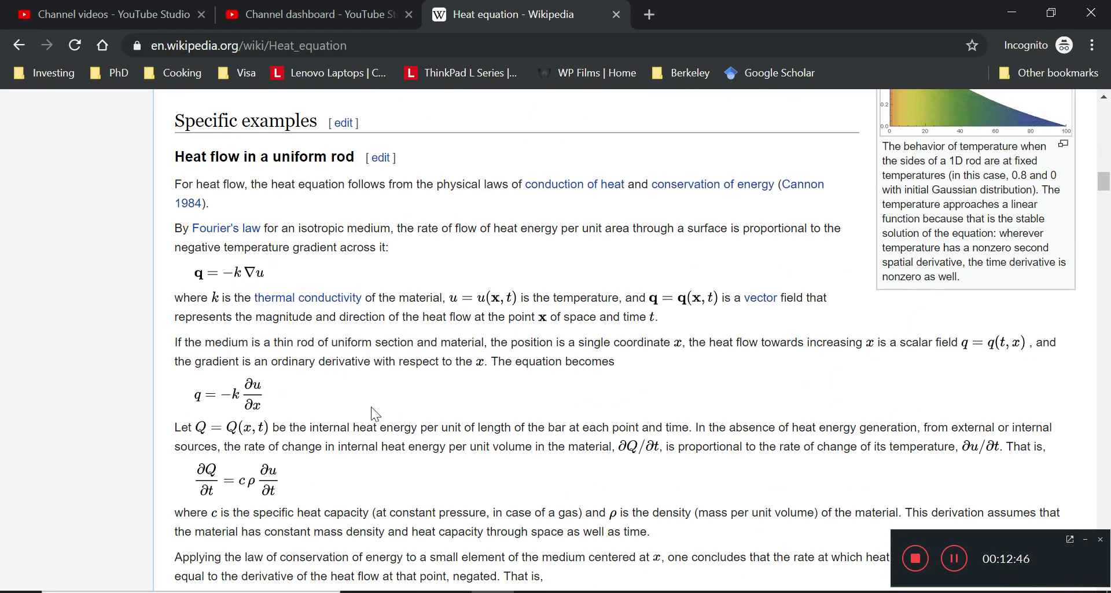
left_click(291, 269)
left_click_drag(291, 268, 129, 286)
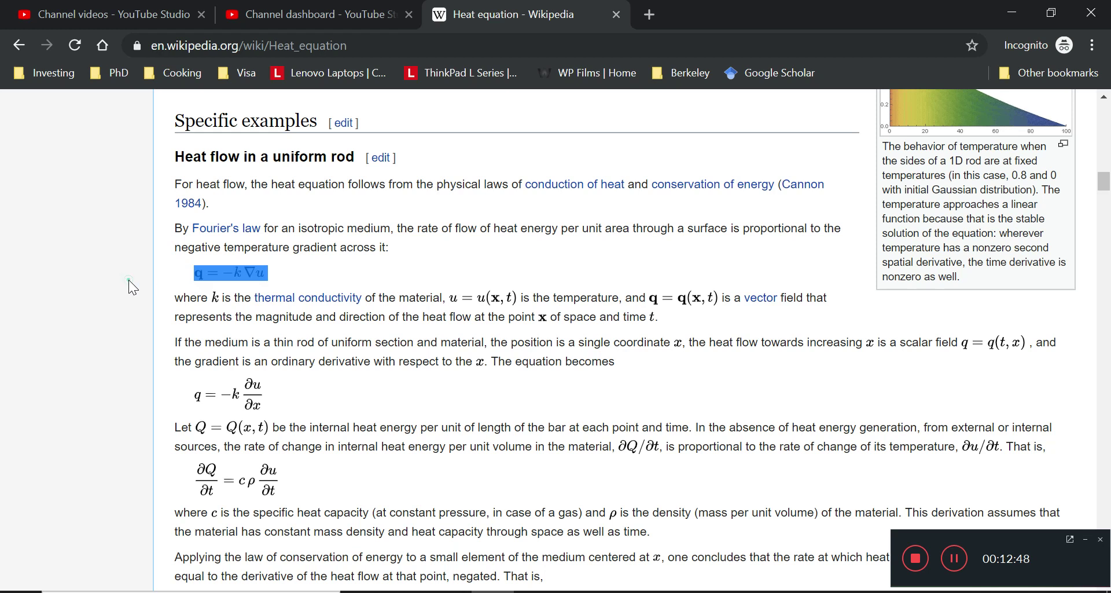
left_click(130, 287)
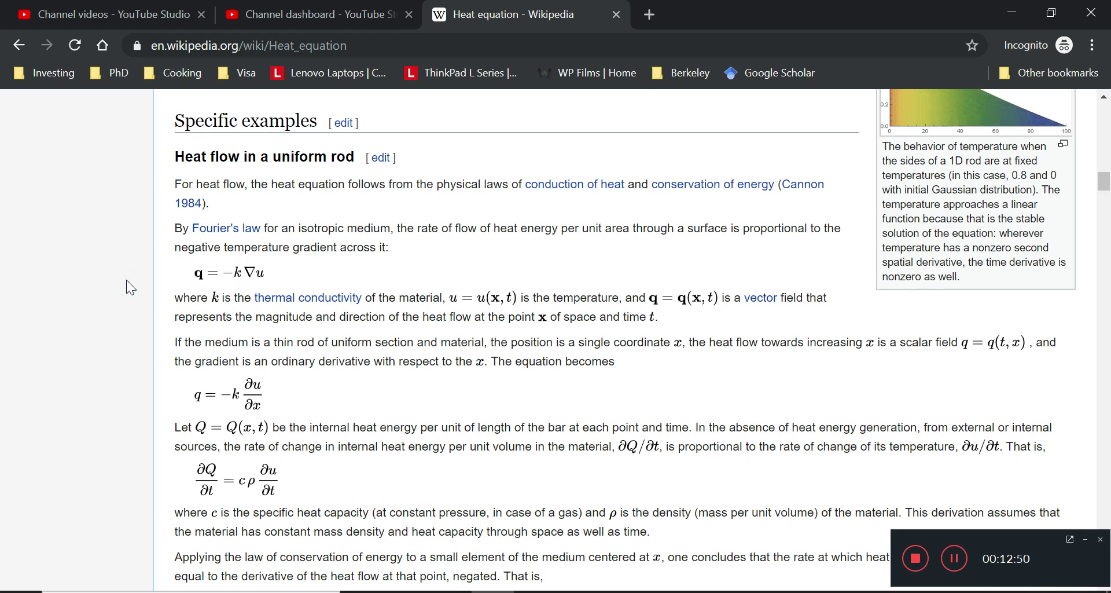
Step: Highlight the one-dimensional heat flow equation q = −k ∂u/∂x in the uniform rod example
left_click(285, 393)
left_click_drag(285, 393, 119, 401)
left_click(118, 401)
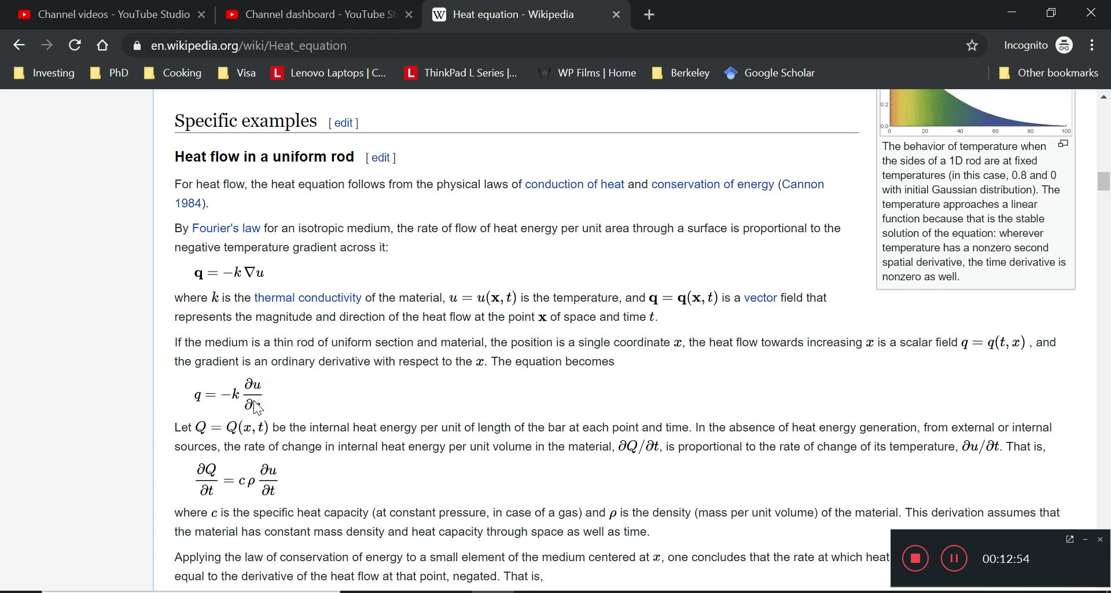
left_click_drag(246, 410, 202, 397)
left_click(148, 430)
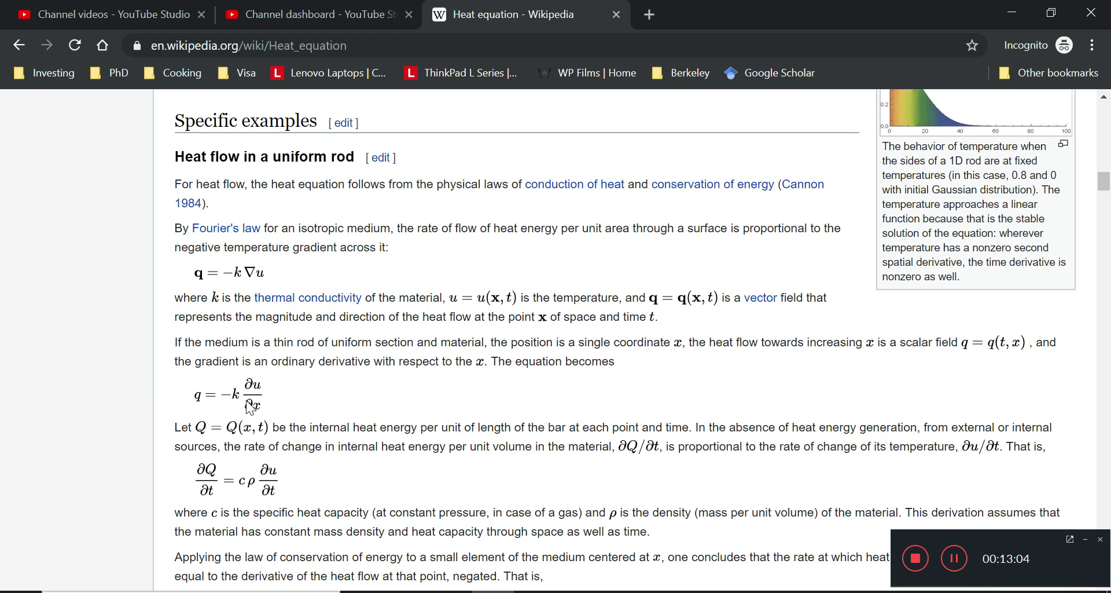
left_click_drag(268, 404, 194, 411)
left_click(155, 412)
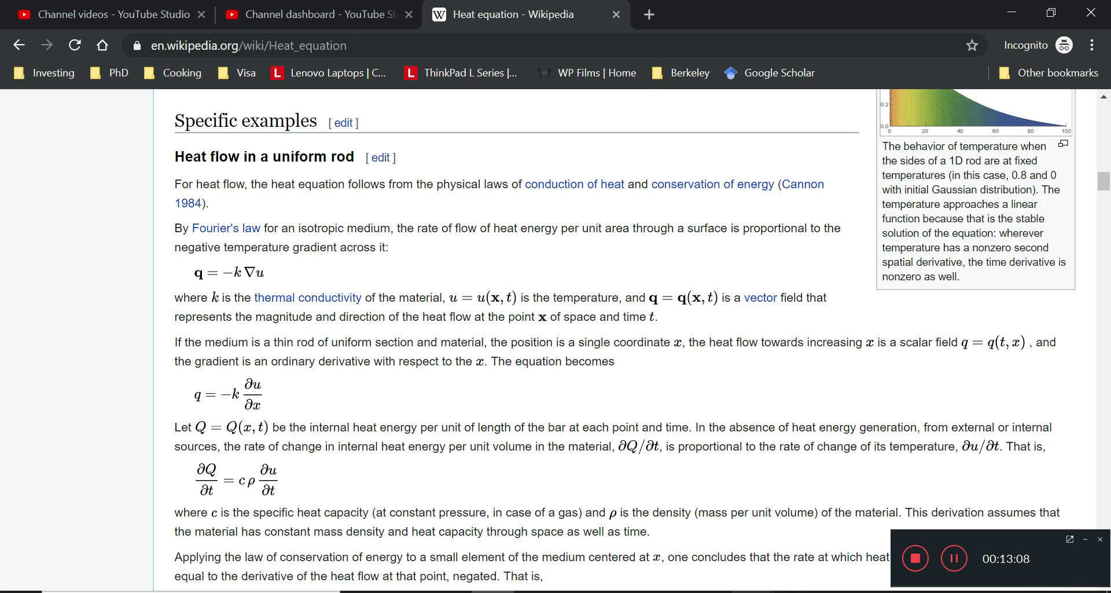
Step: Search Google for "neumann boundary condition" in a new browser tab and open the Wikipedia article
mouse_move(753, 591)
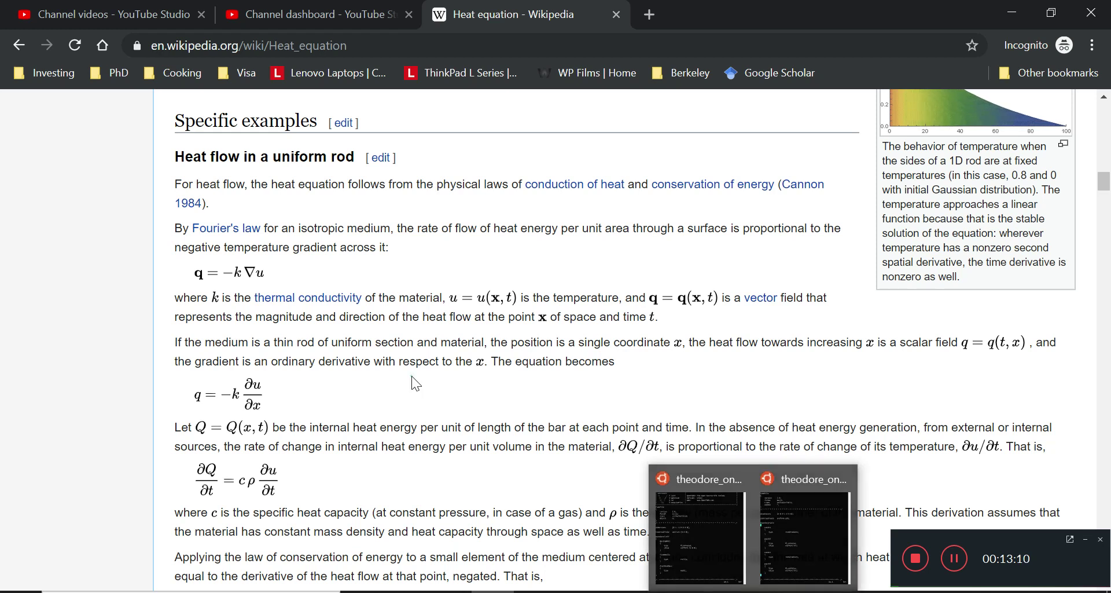
left_click(643, 10)
type("neum")
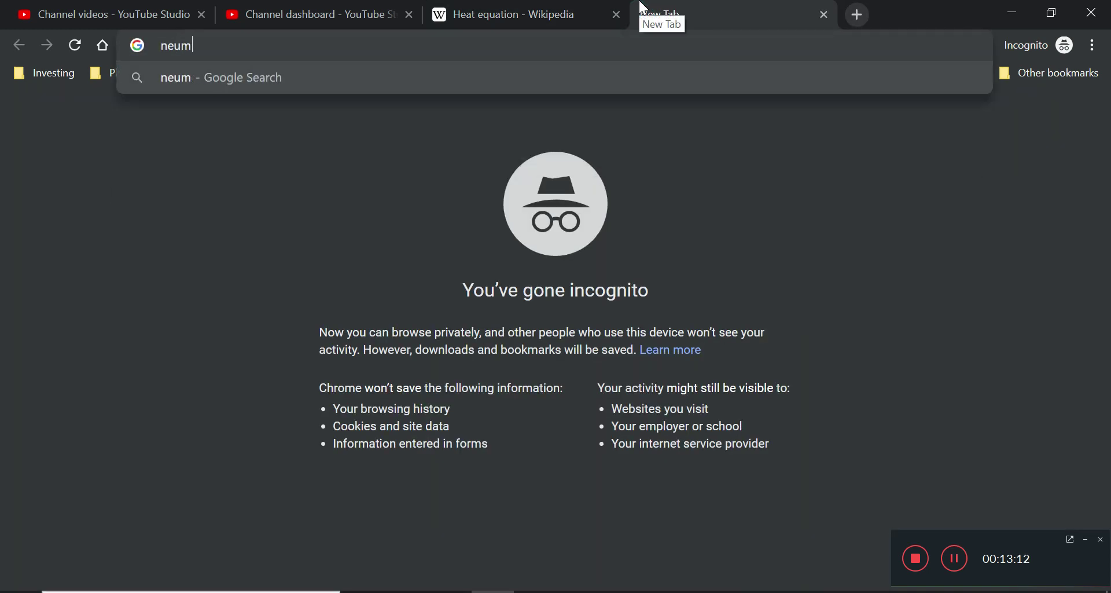
type("ann boundary condition")
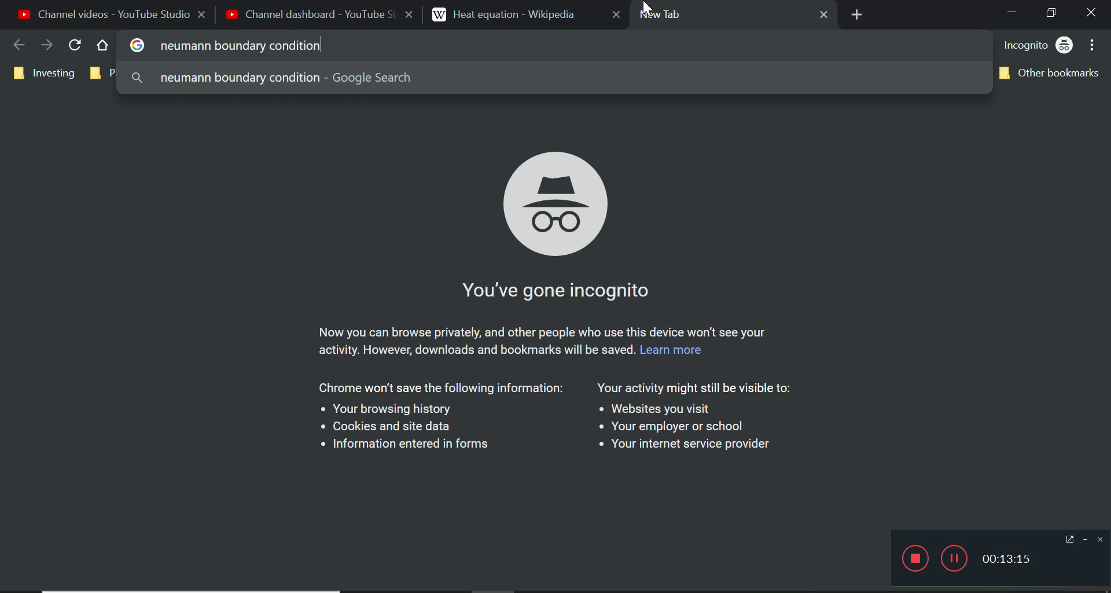
key("Return")
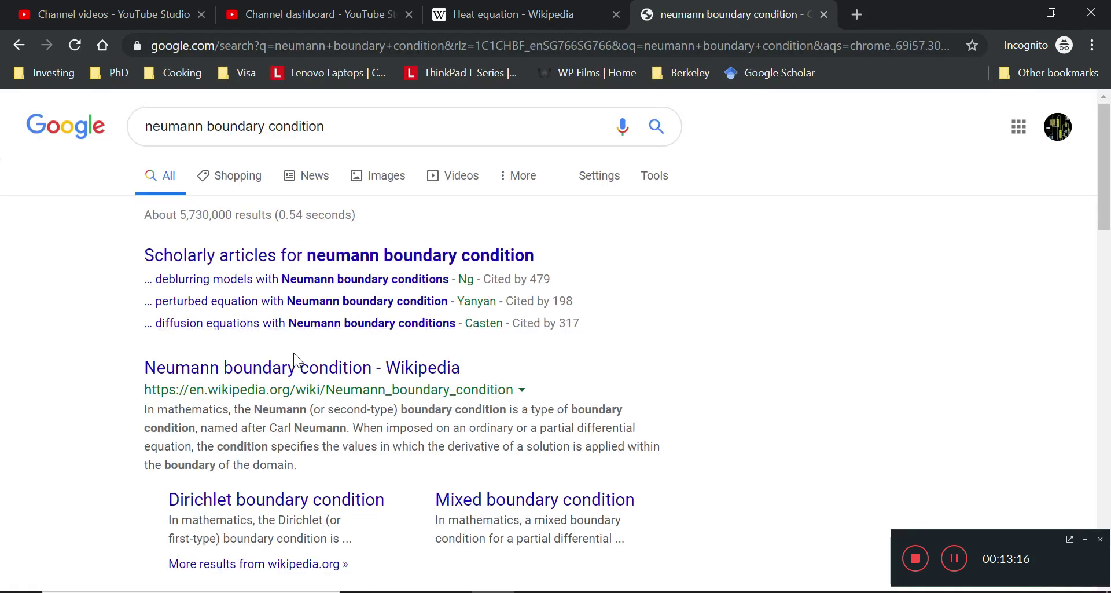
left_click(310, 364)
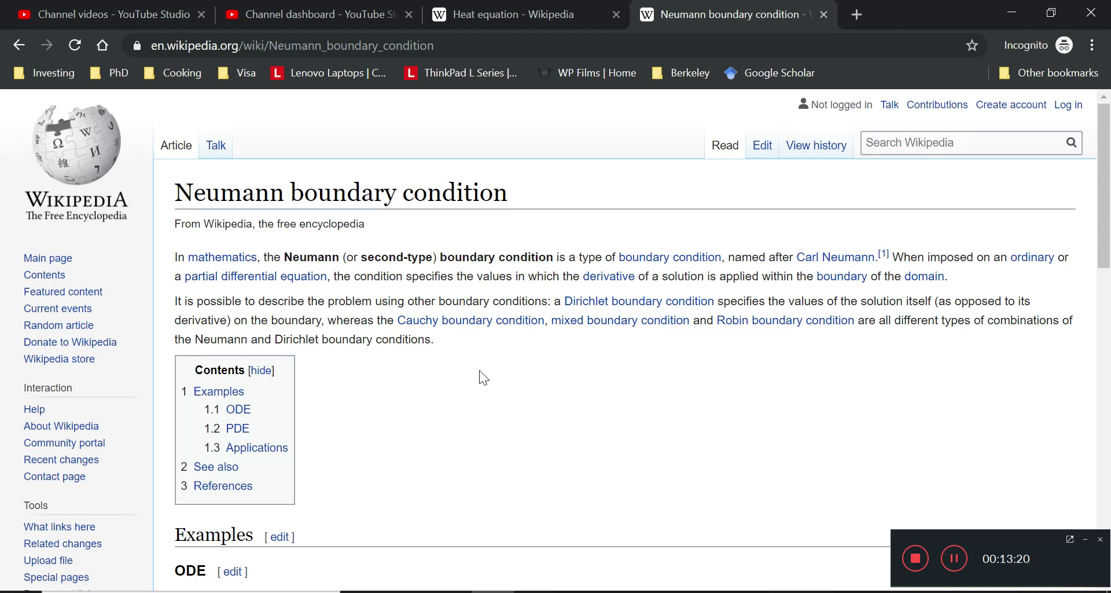
Step: Read the Neumann boundary condition article's introduction, ODE and PDE examples, and thermodynamics application
scroll(484, 377, "down", 14)
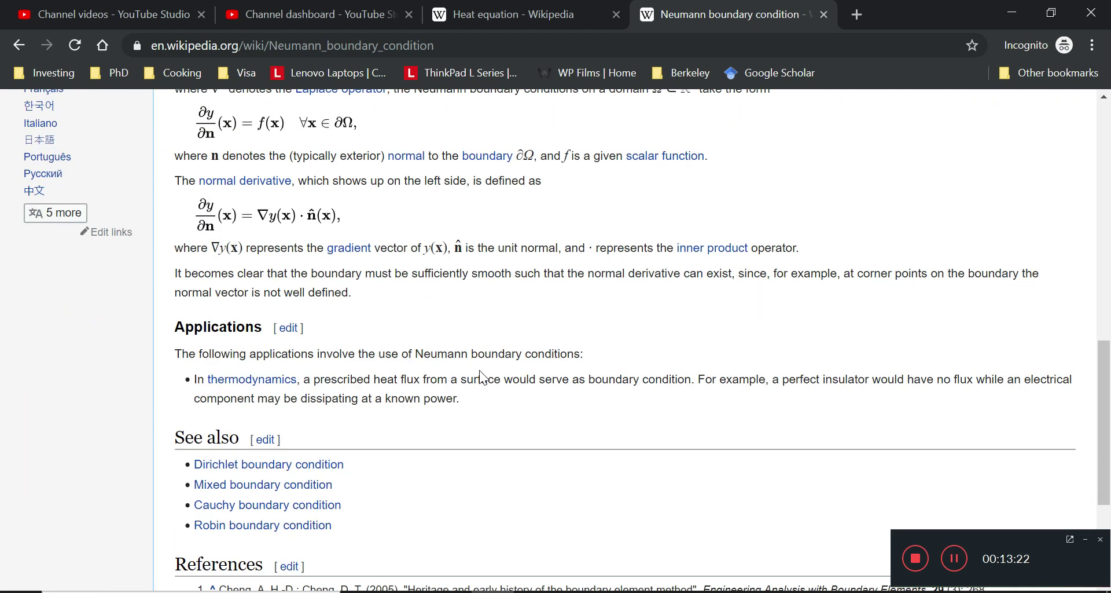
scroll(483, 377, "up", 7)
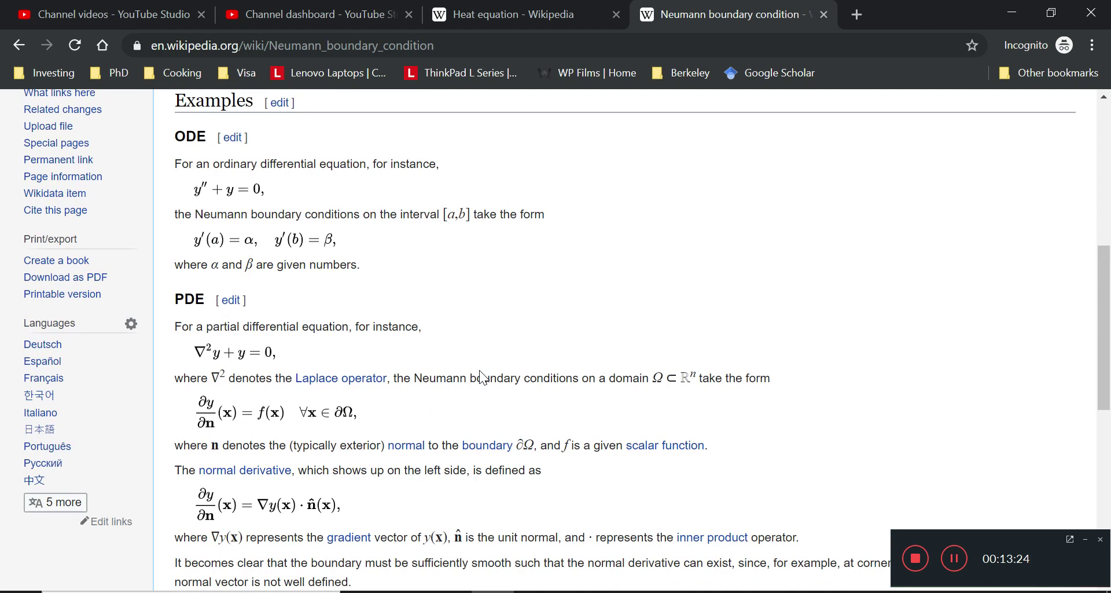
scroll(480, 377, "up", 3)
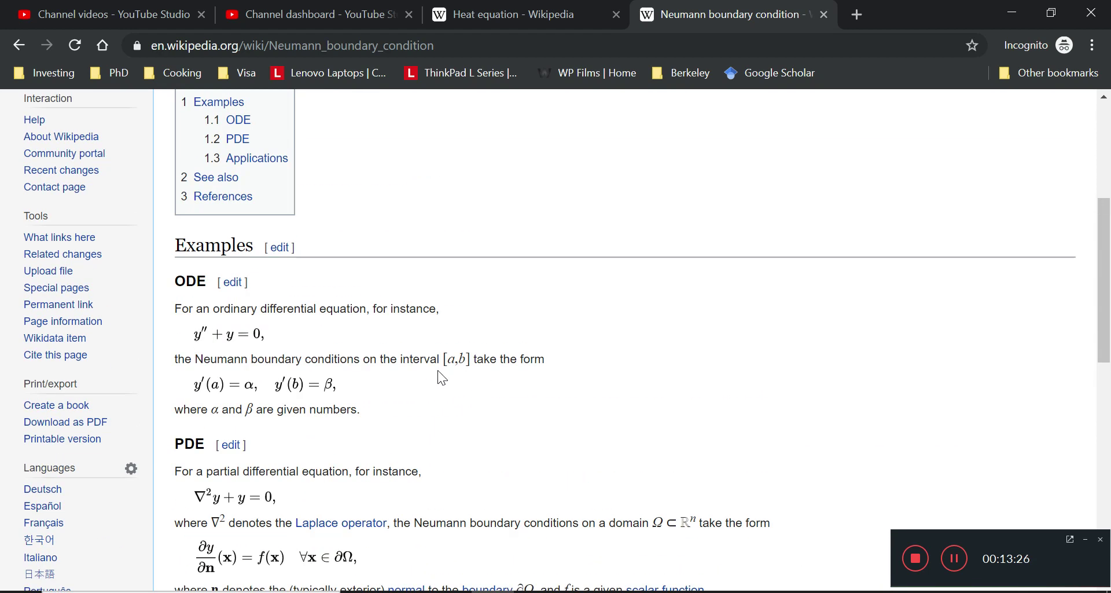
scroll(378, 344, "up", 5)
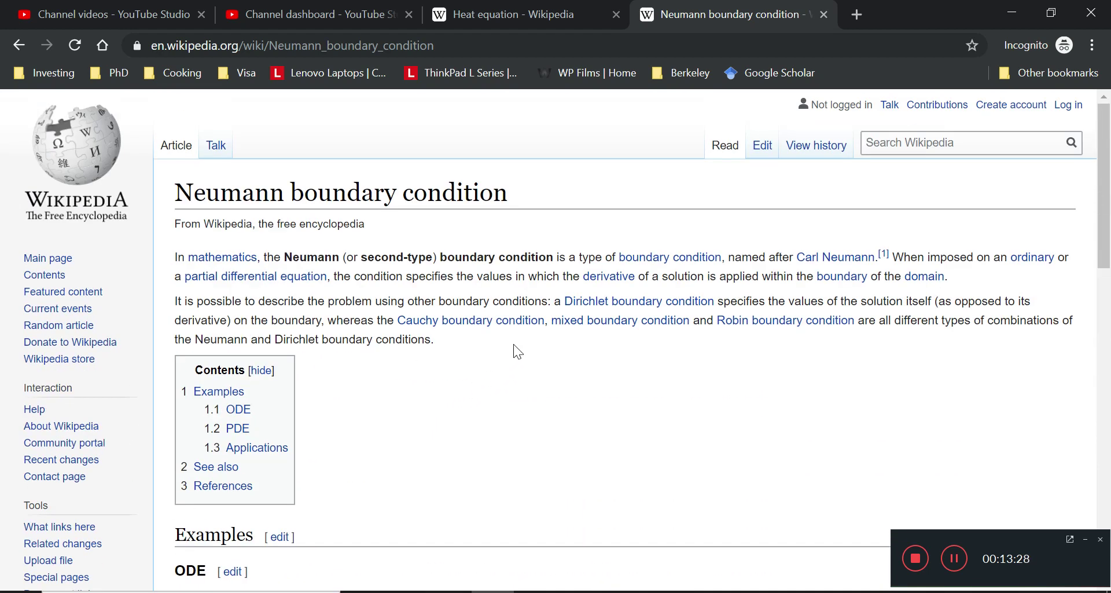
left_click_drag(513, 343, 522, 245)
left_click(562, 378)
scroll(562, 379, "down", 10)
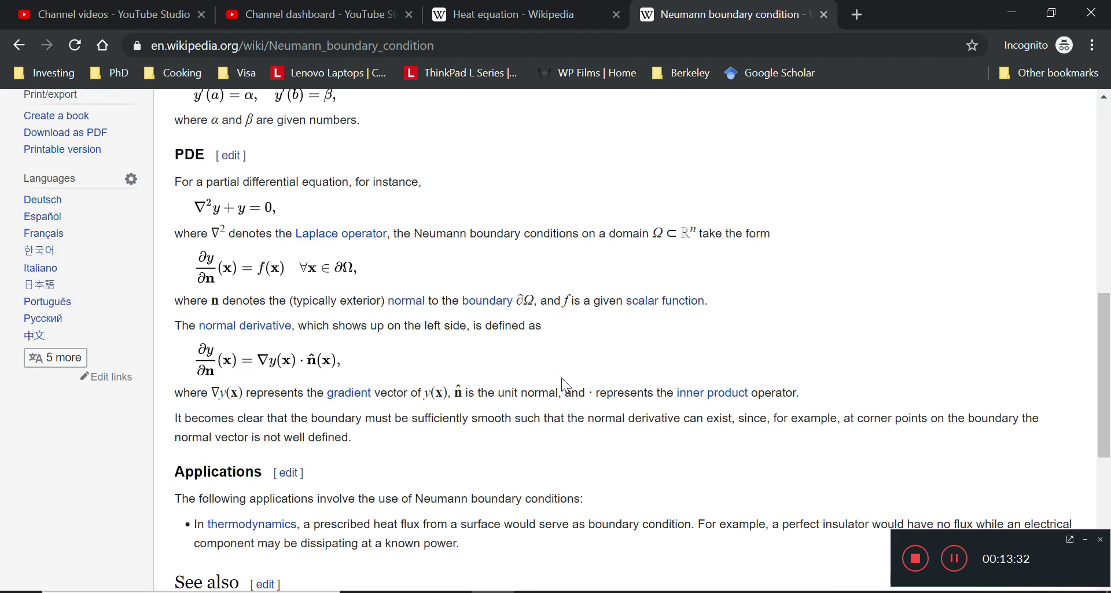
scroll(561, 377, "down", 5)
scroll(562, 379, "up", 5)
scroll(561, 377, "up", 3)
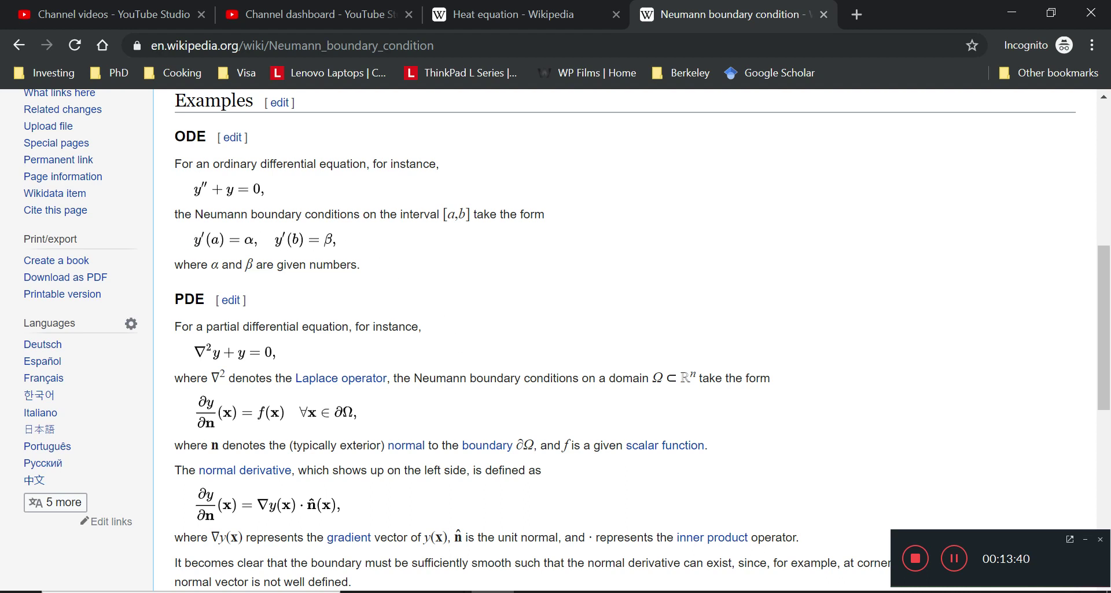
Step: Compare the Neumann article's ODE boundary condition form with Fourier's law in the Heat equation article by highlighting both
left_click_drag(176, 214, 351, 242)
left_click_drag(214, 264, 186, 214)
left_click(459, 344)
left_click(584, 13)
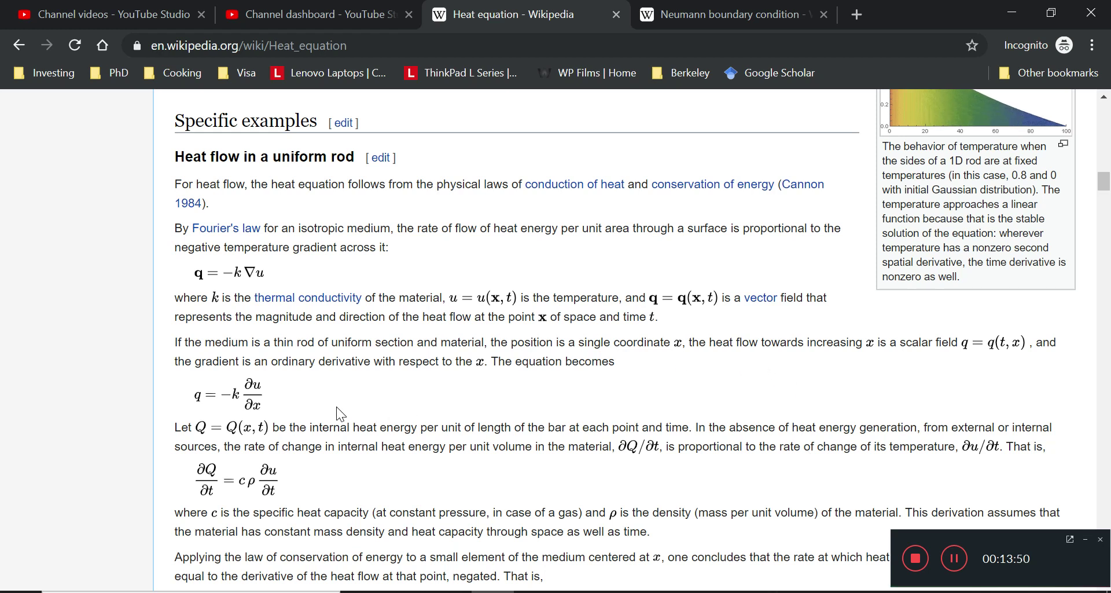
left_click(665, 14)
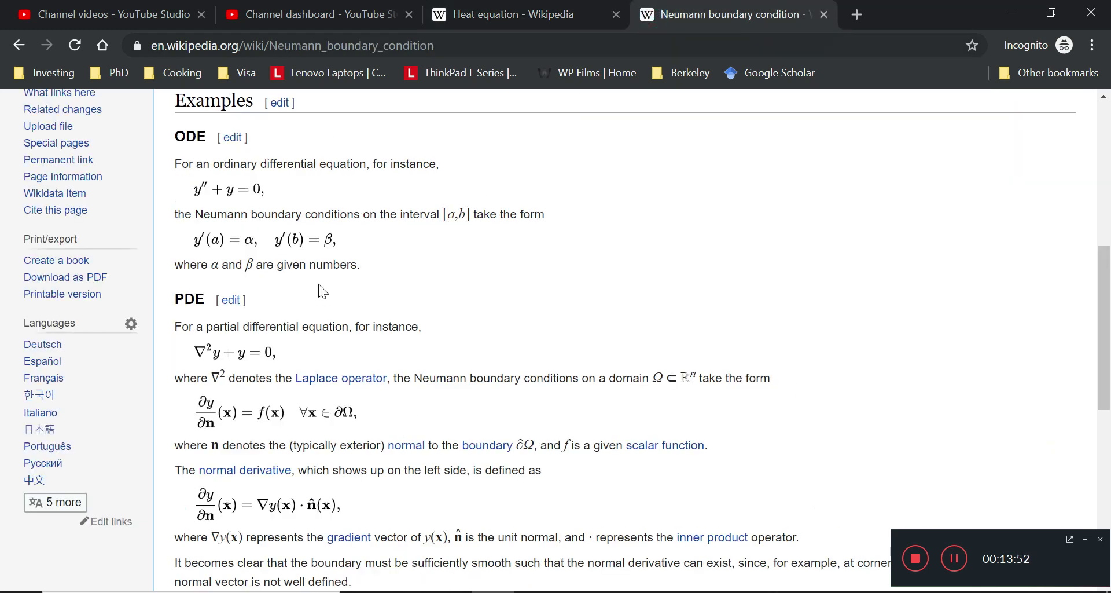
left_click(527, 14)
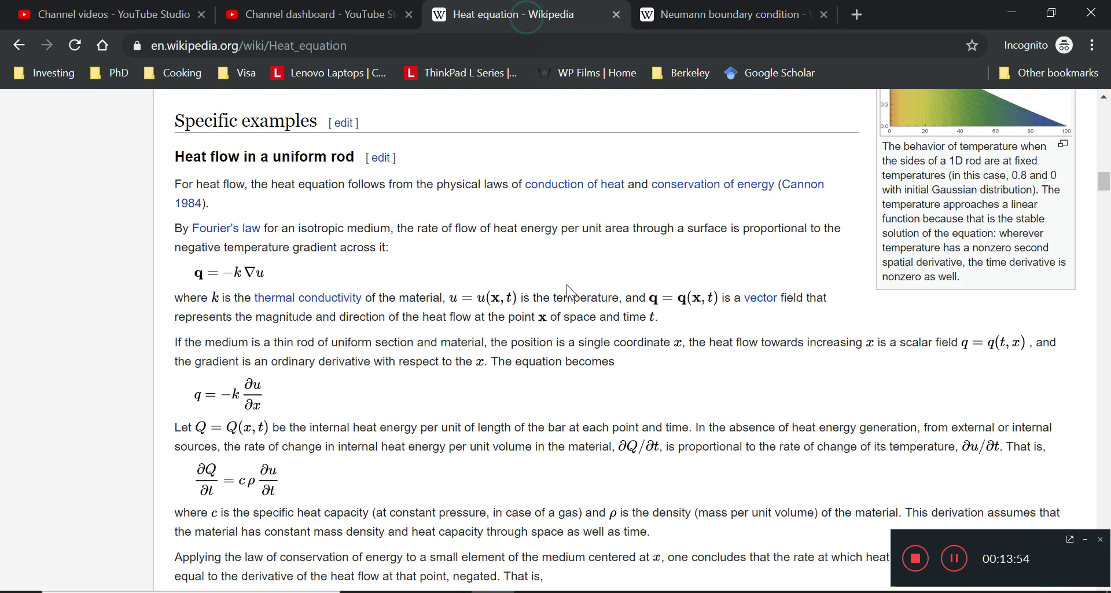
left_click(327, 391)
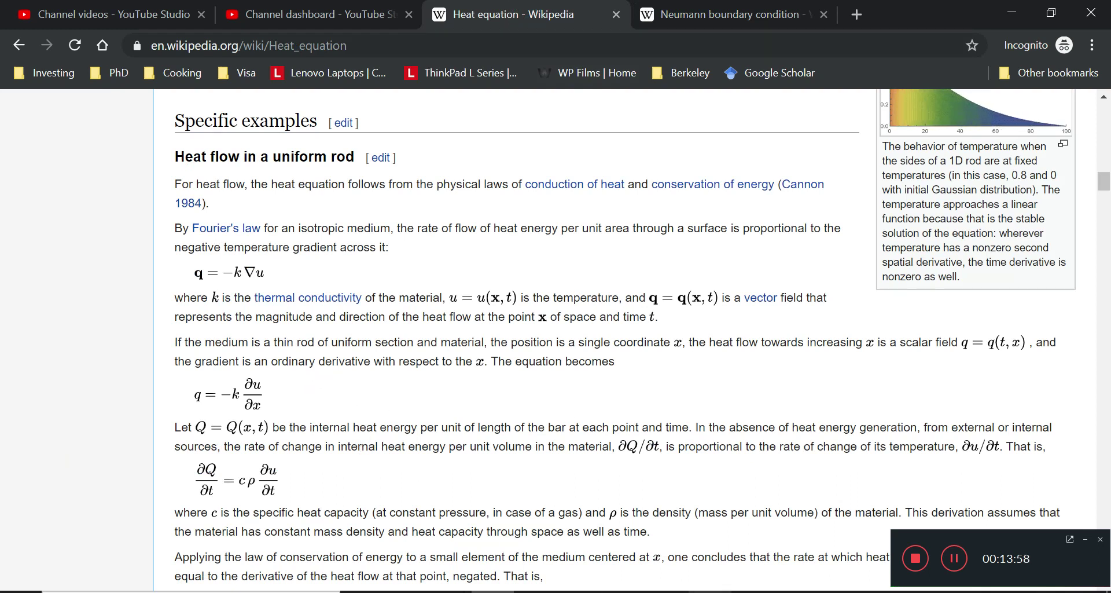
left_click_drag(286, 269, 168, 277)
left_click(82, 332)
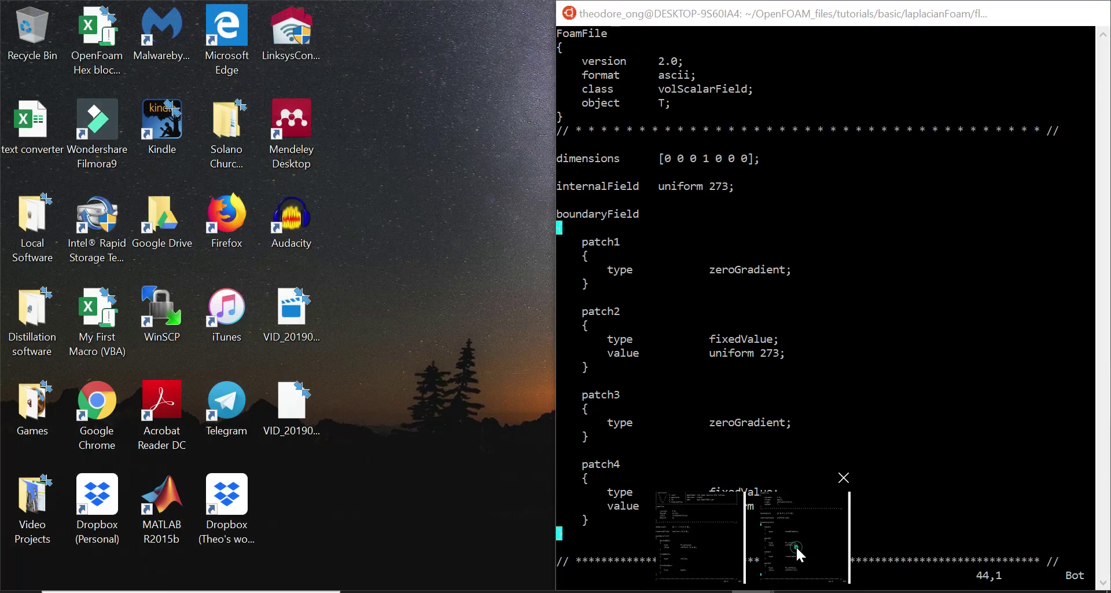
Step: Switch back to the two Ubuntu terminals and quit vi in both the T file and the U file
left_click(796, 545)
left_click(679, 552)
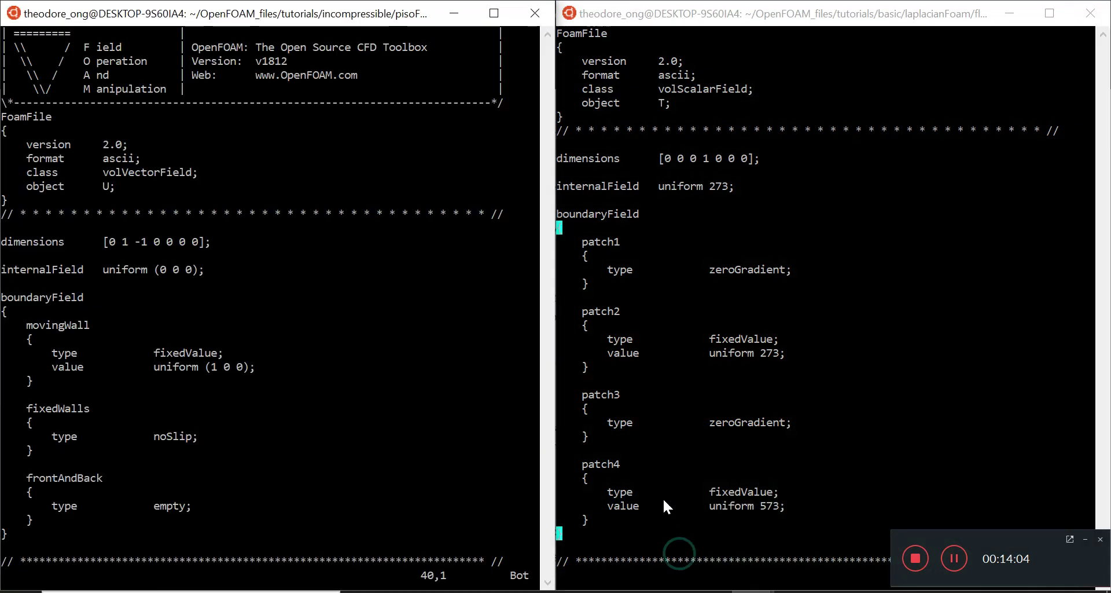
left_click(694, 498)
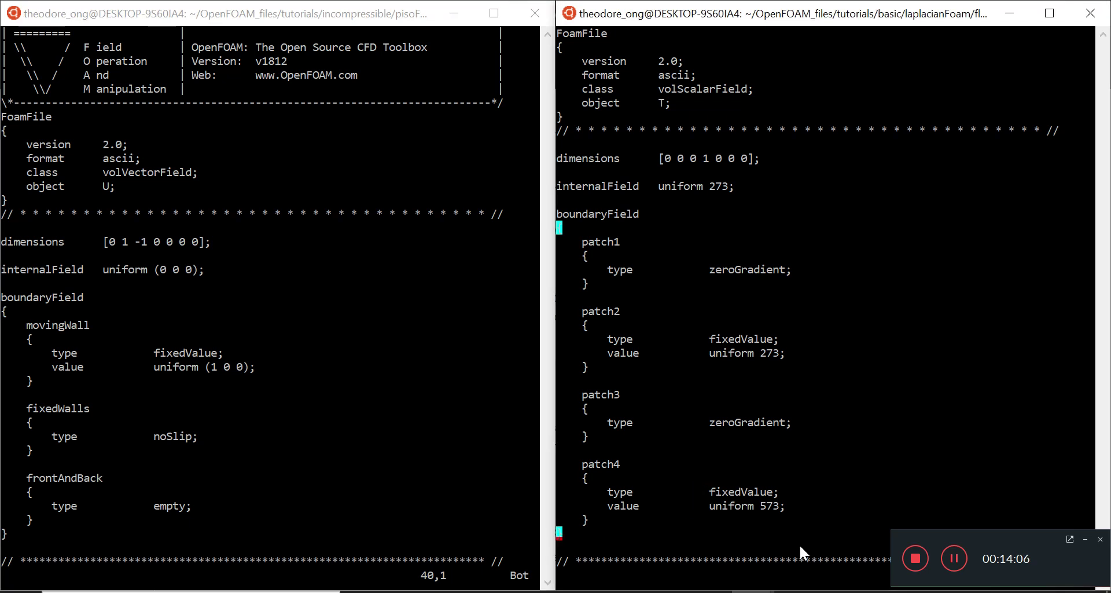
type(":q")
key("Return")
left_click(398, 385)
type(":q")
key("Return")
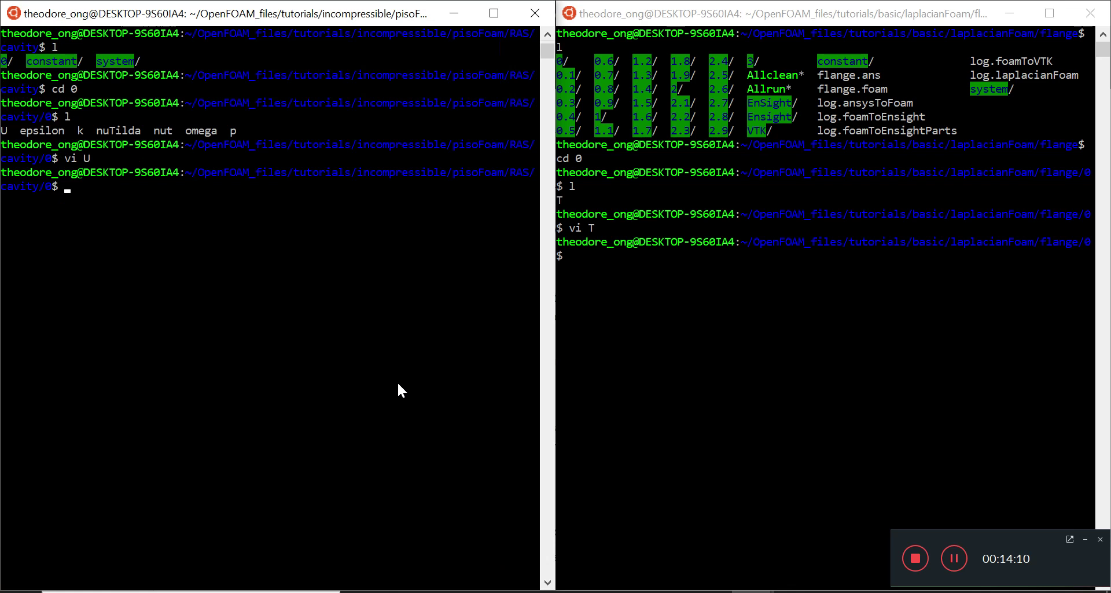
left_click_drag(245, 116, 275, 192)
left_click(276, 241)
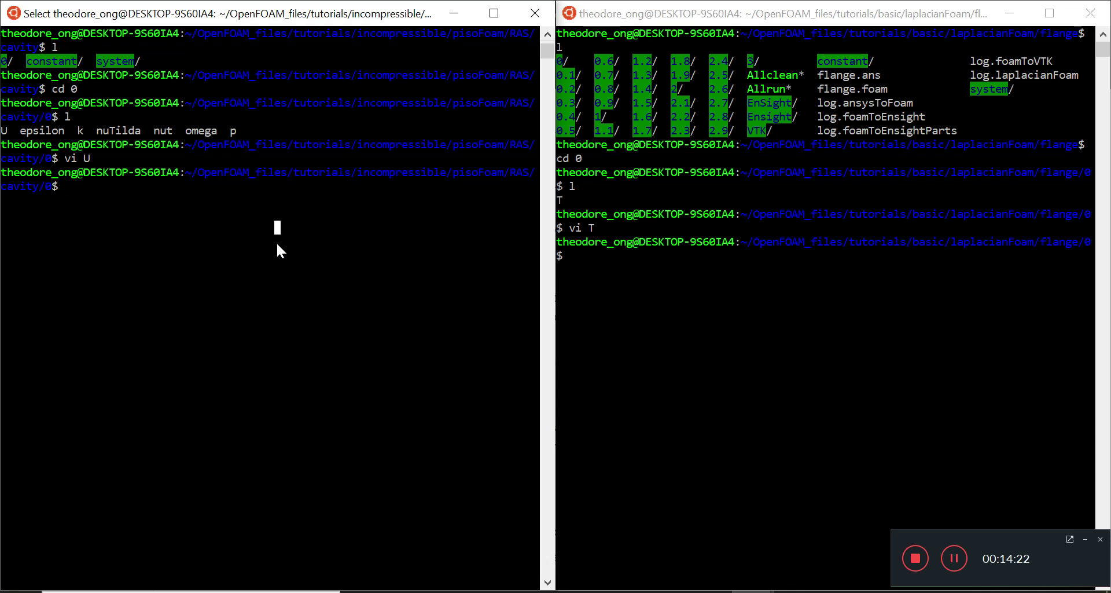
left_click_drag(593, 229, 567, 248)
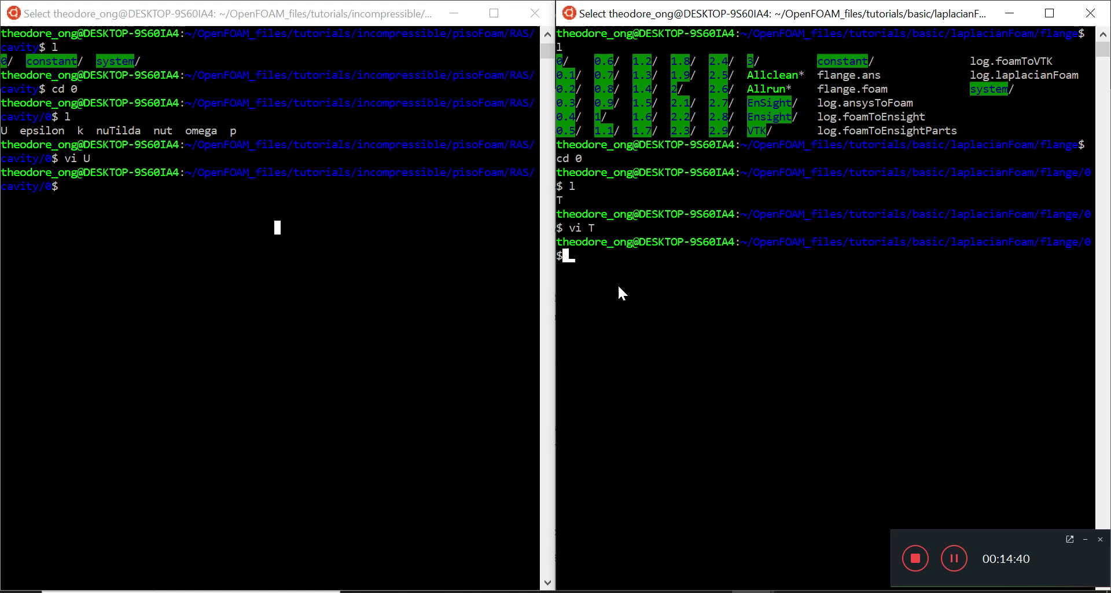
Step: Move up from the 0 directory to the pisoFoam cavity case directory and list its contents
left_click(447, 220)
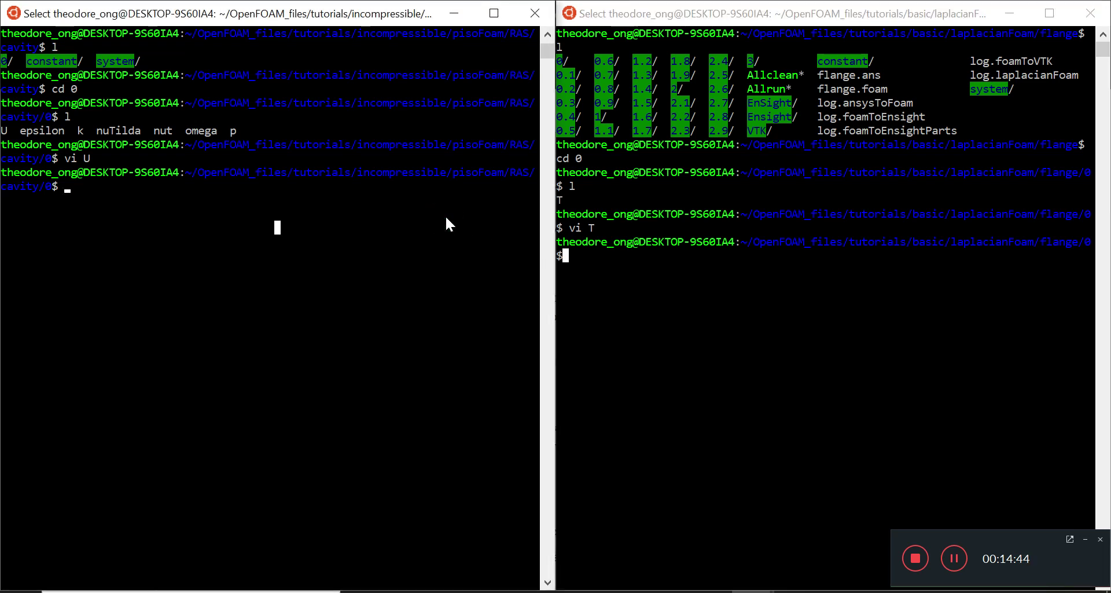
type("cd ..")
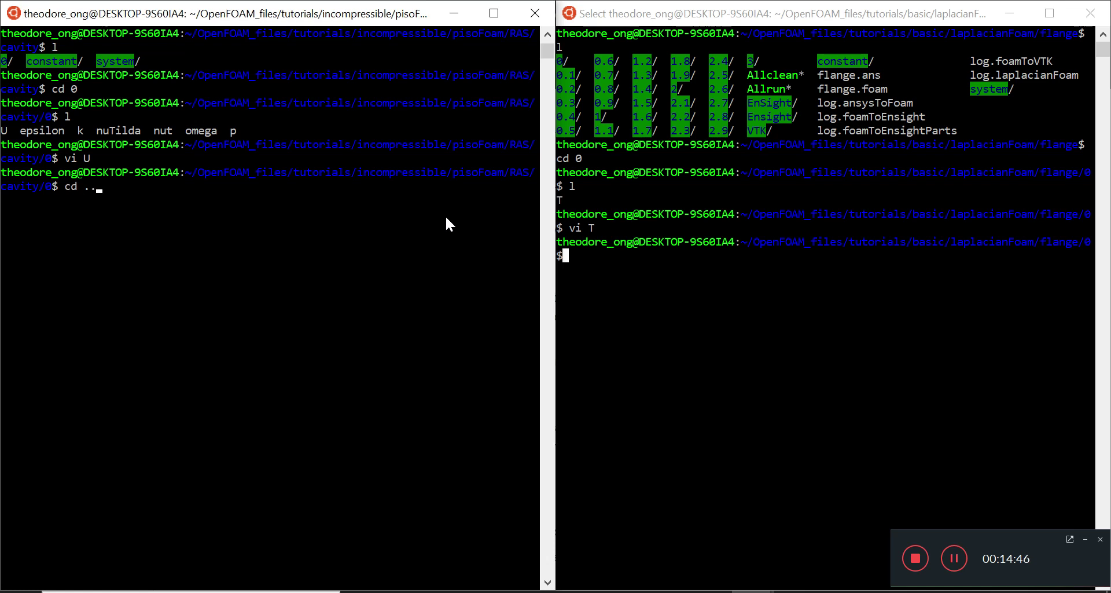
key("Return")
type("ls")
key("Return")
Step: Move up from the 0 directory to the laplacianFoam flange case directory and list its contents
left_click(630, 254)
type("cd ..")
key("Return")
type("ls")
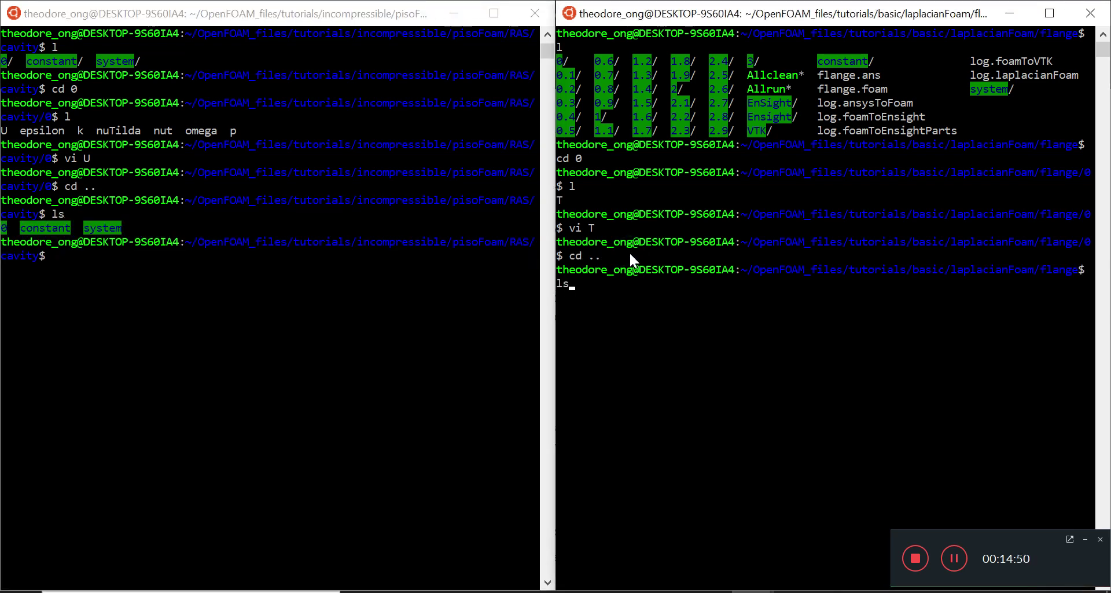
key("Return")
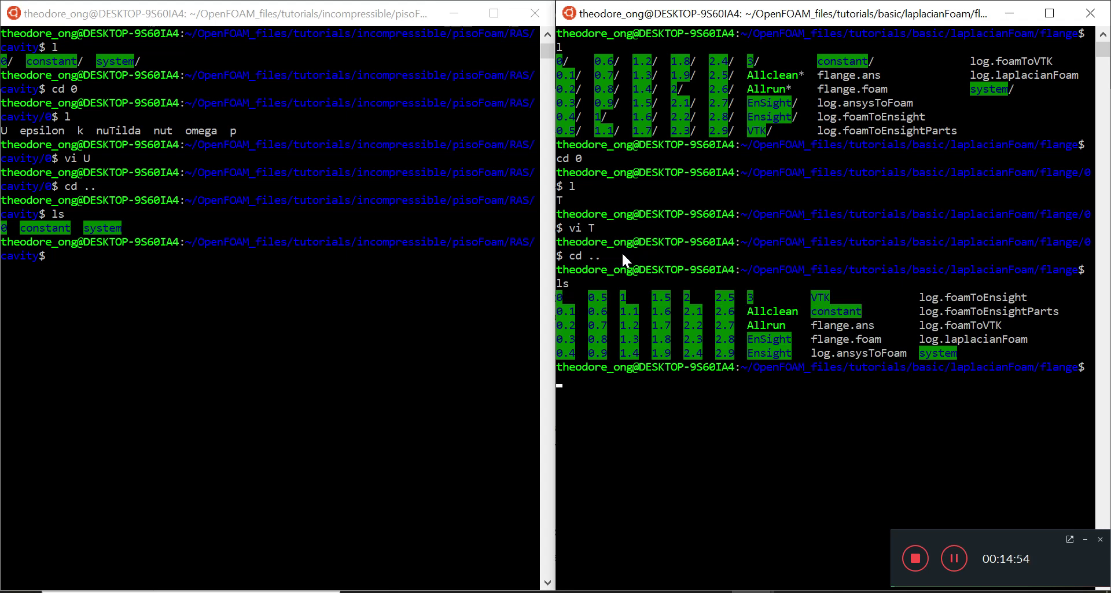
left_click(226, 252)
type("constant")
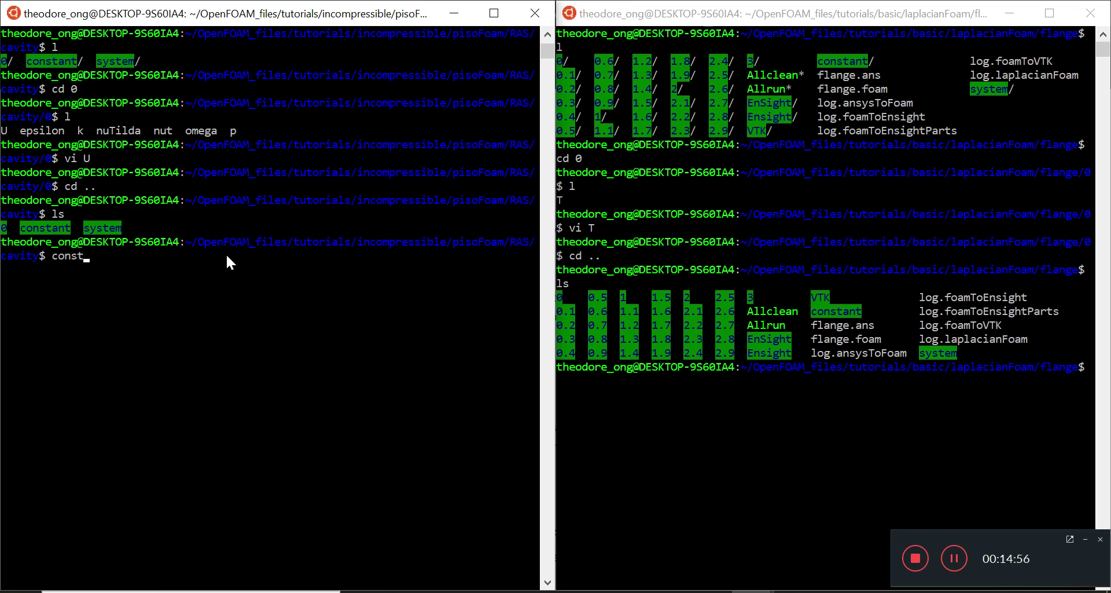
key("Return")
key("ctrl+c")
Step: Enter the cavity case's constant directory and list its files
type("cd constant")
key("Return")
type("l")
key("Return")
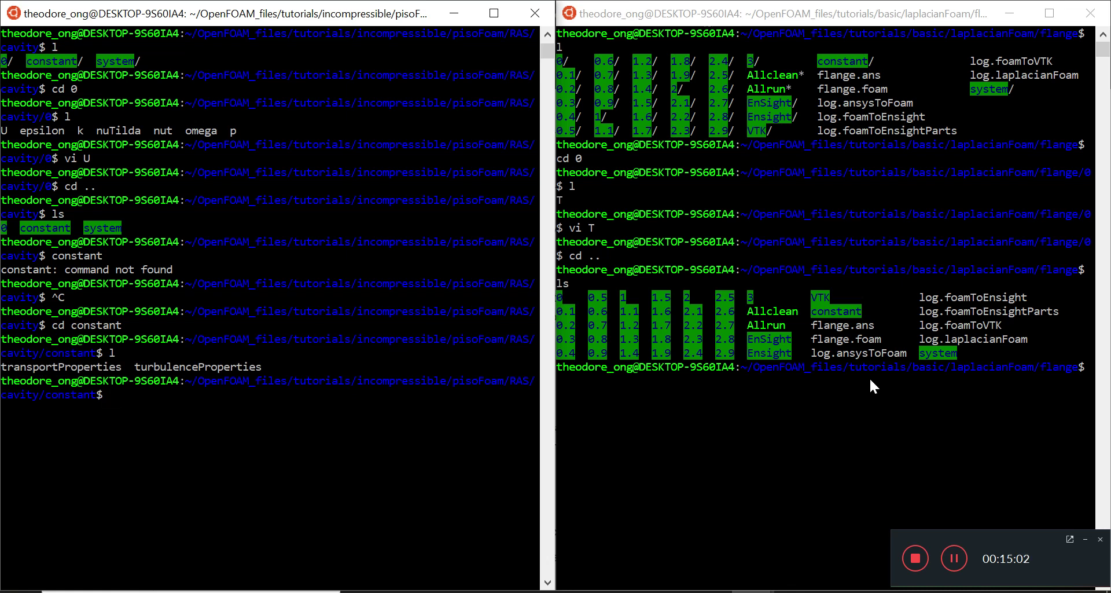
Step: Enter the flange case's constant directory and list its files
left_click(888, 386)
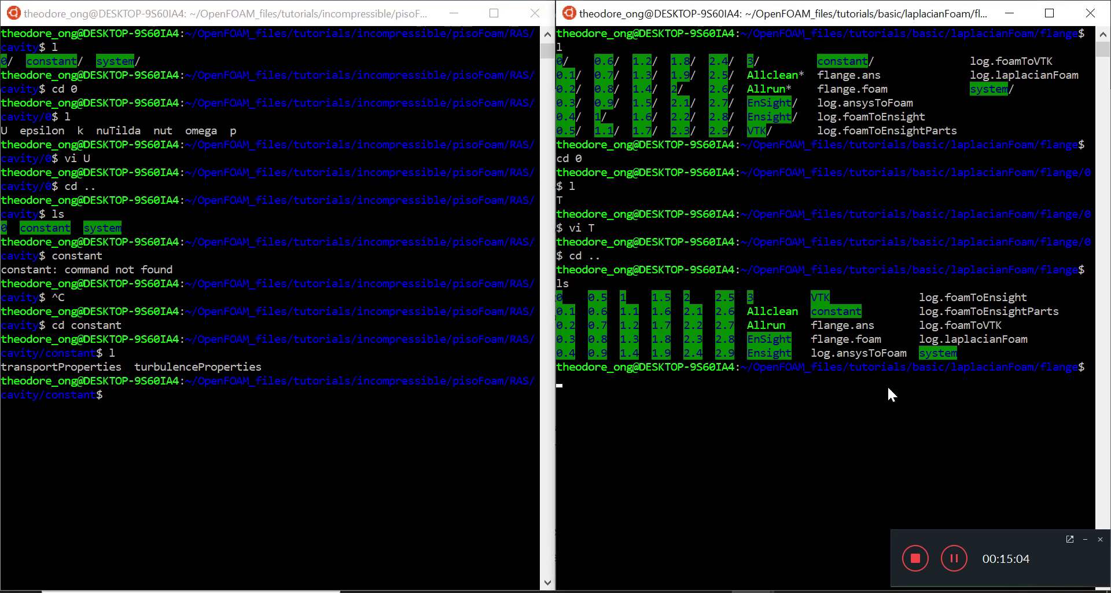
type("cd constant")
key("Return")
type("ls")
key("Return")
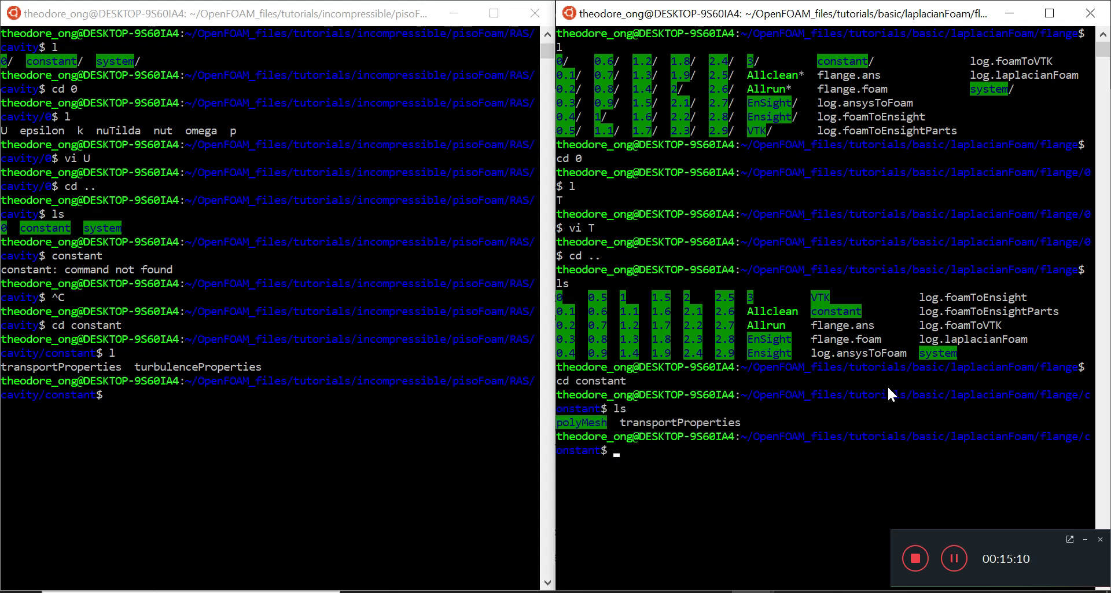
Step: Compare the two constant directory listings, highlighting transportProperties and polyMesh for the flange and turbulenceProperties for the cavity
left_click(622, 422)
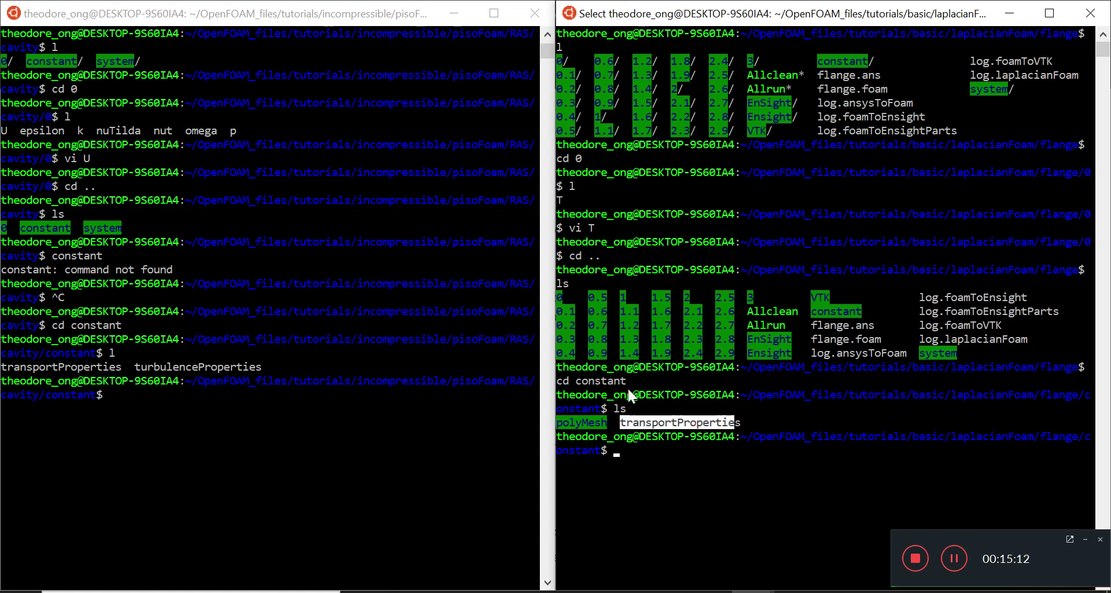
left_click_drag(605, 422, 554, 423)
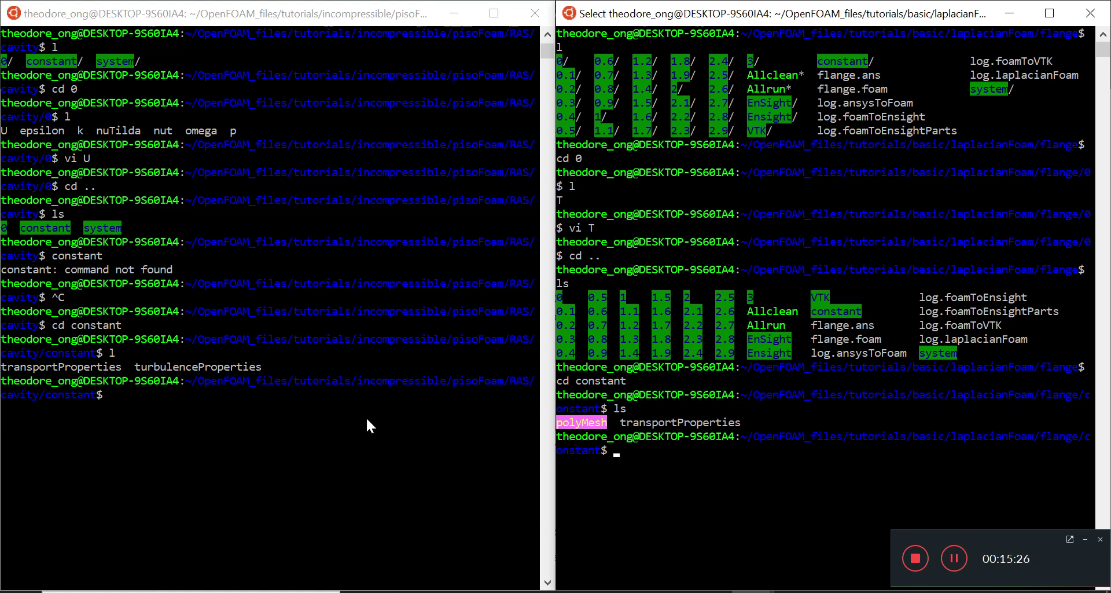
left_click(348, 411)
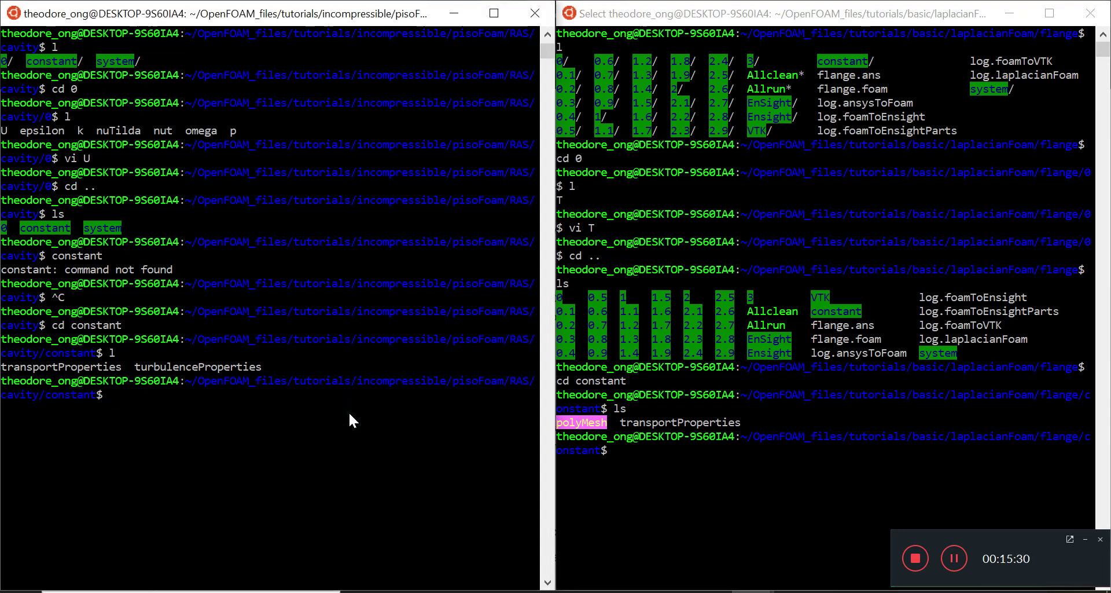
left_click(348, 411)
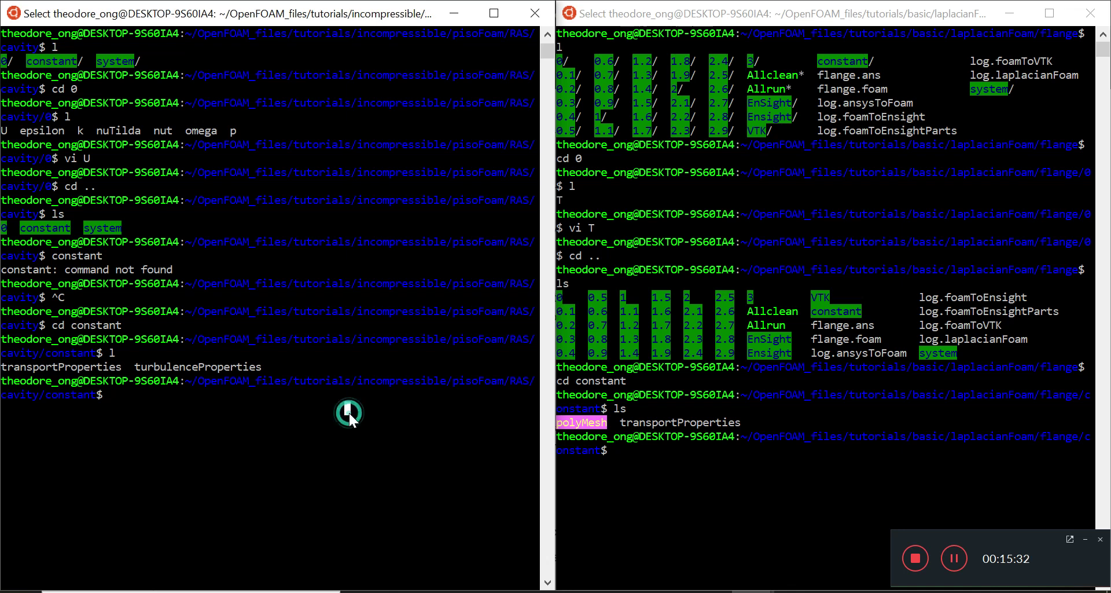
left_click(310, 398)
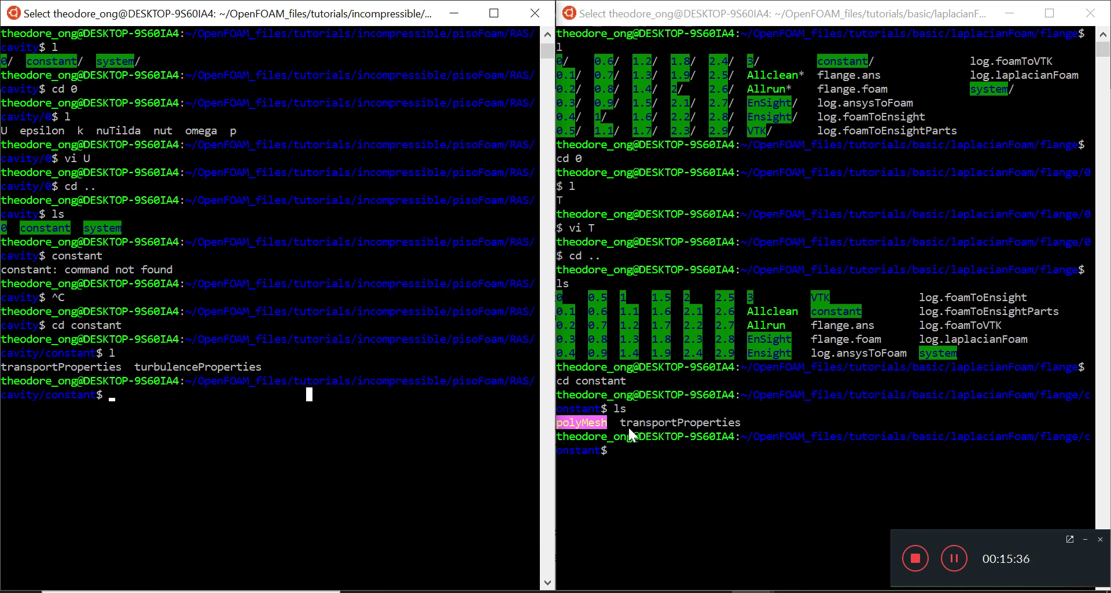
left_click(370, 410)
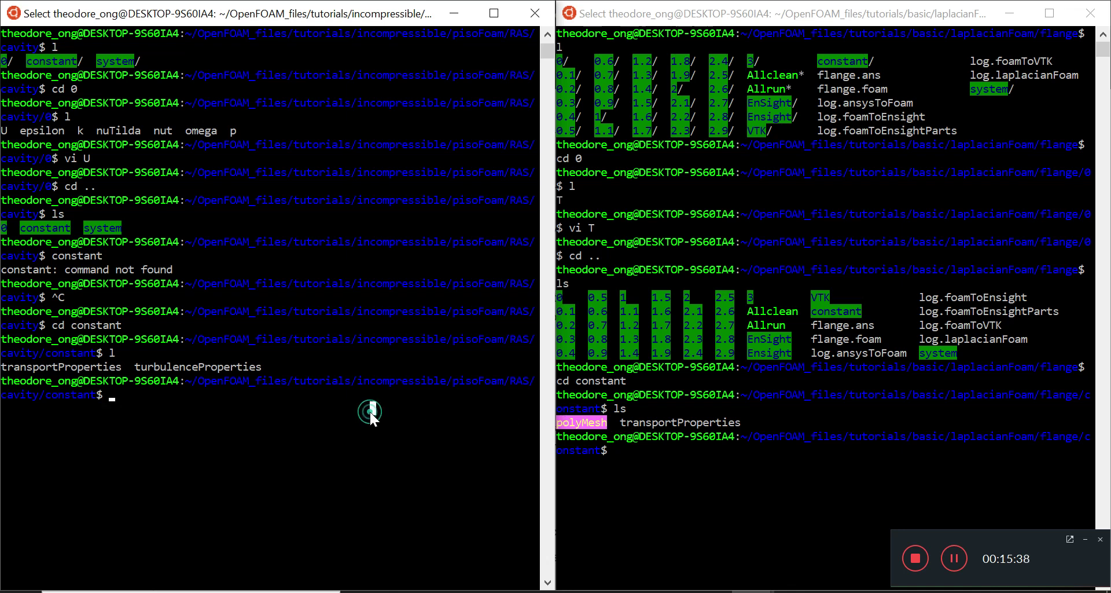
left_click_drag(140, 370, 257, 369)
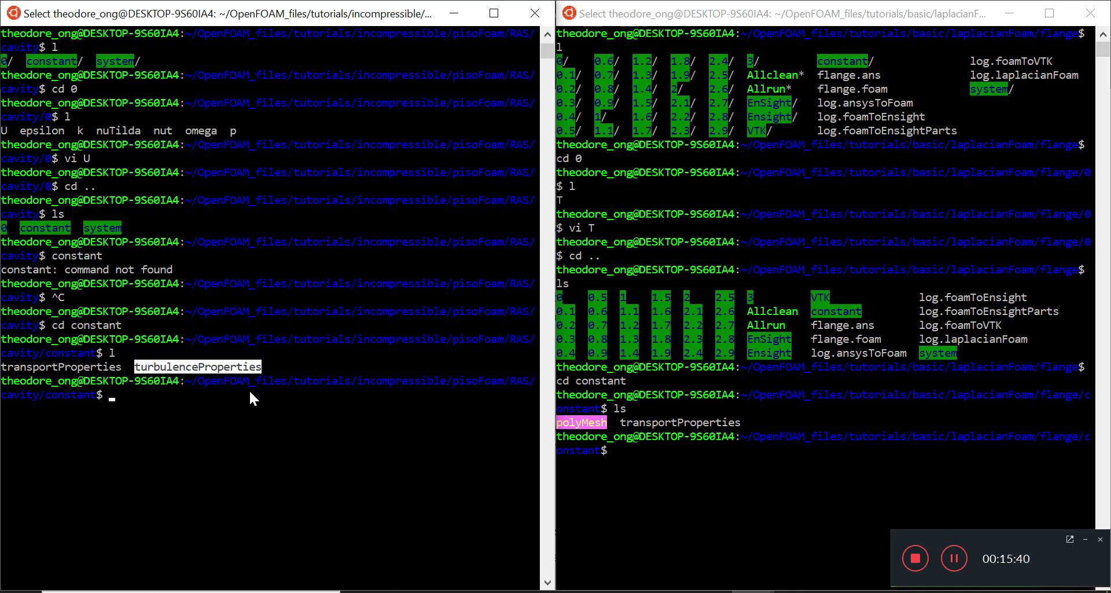
left_click(249, 393)
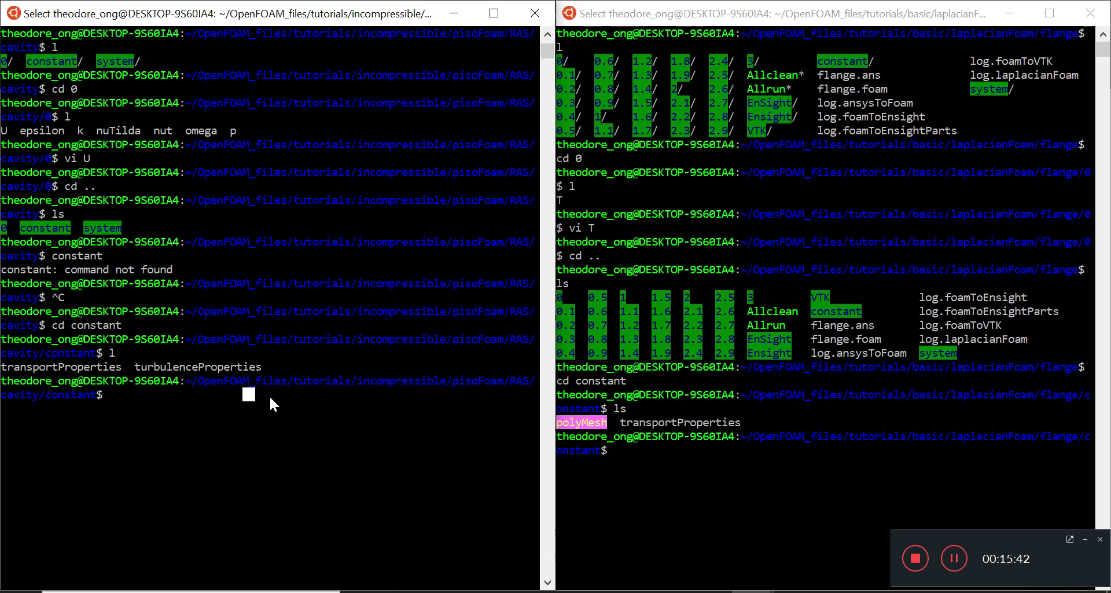
Step: Open the cavity case's transportProperties file in vi and highlight the nu entry
key("Escape")
type("vi tran")
key("Tab")
key("Return")
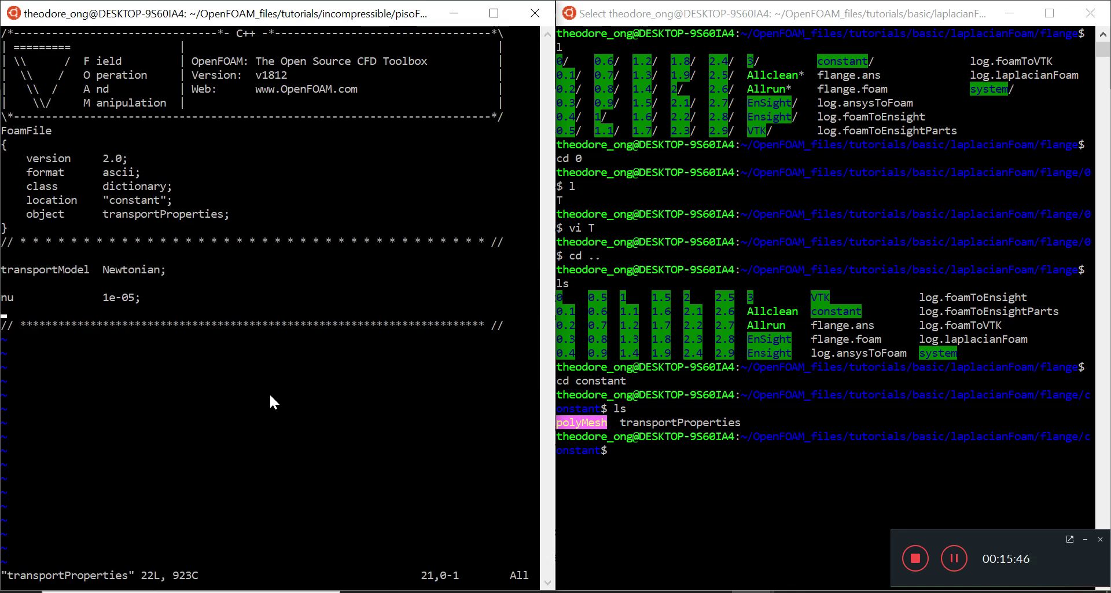
mouse_move(158, 311)
left_mouse_down()
mouse_move(3, 272)
mouse_move(17, 298)
mouse_move(136, 304)
left_mouse_up()
left_click(155, 397)
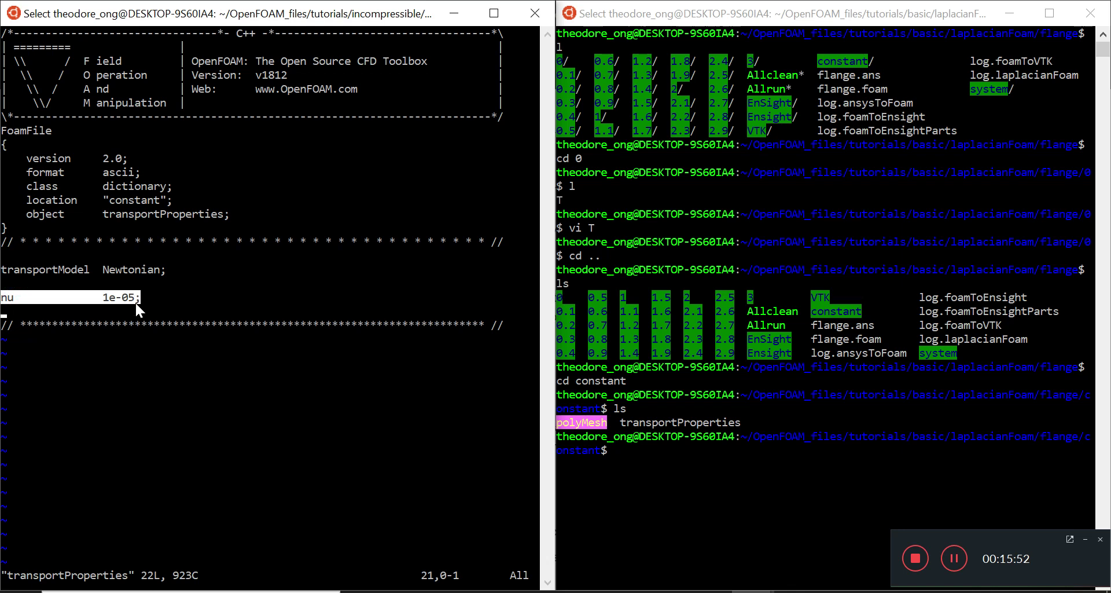
Step: Open the flange case's transportProperties file in vi
left_click(730, 456)
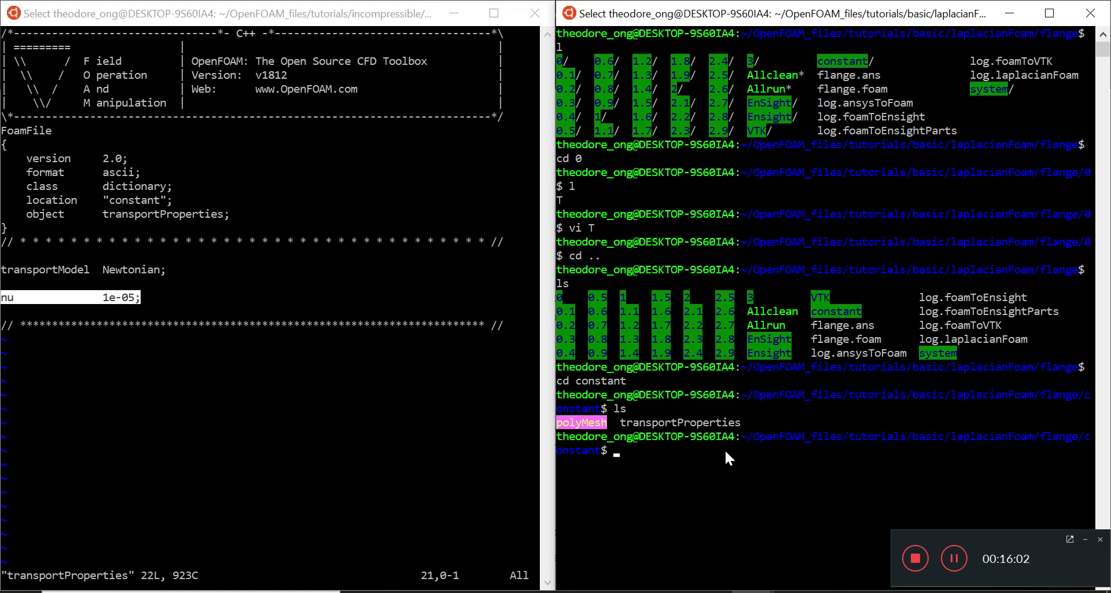
type("vi tran")
key("Tab")
key("Return")
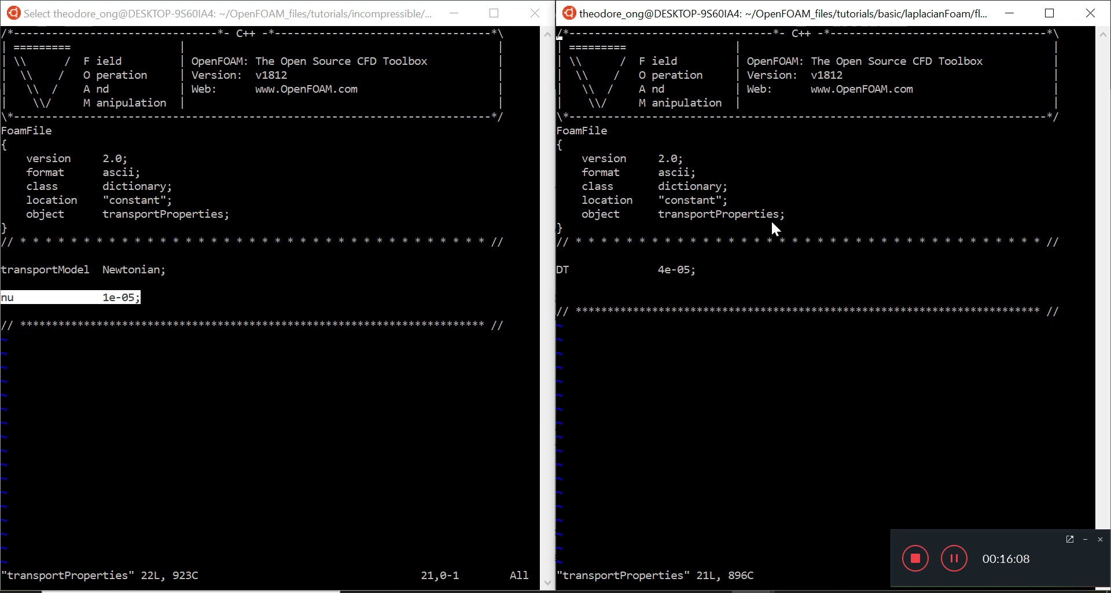
Step: Examine the FoamFile header and the DT entry in the flange case's transportProperties file
left_click_drag(789, 220, 621, 128)
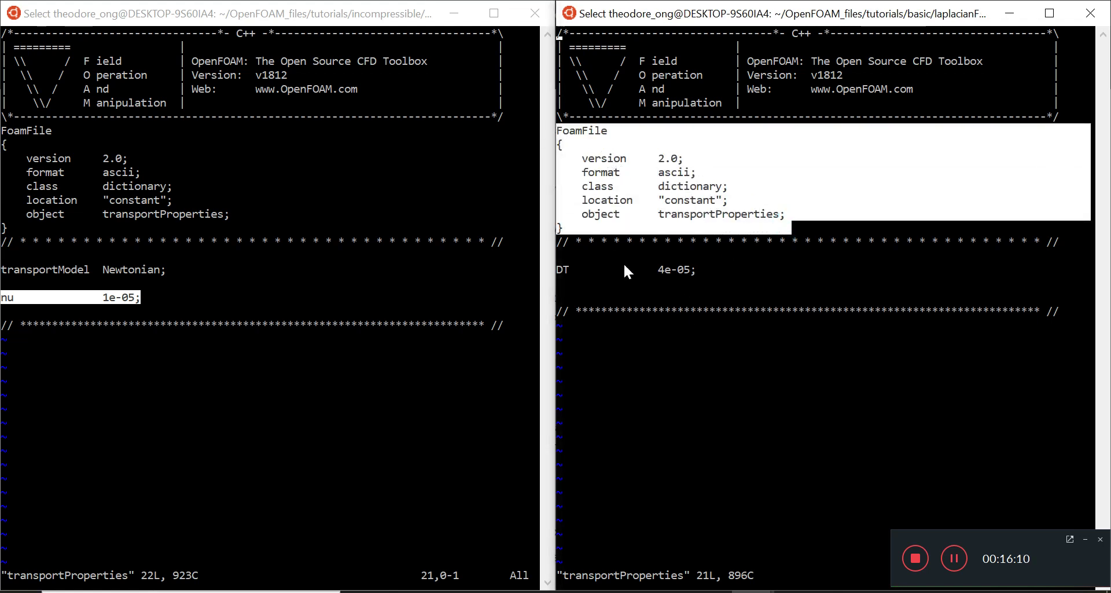
left_click(626, 301)
mouse_move(693, 259)
left_mouse_down()
mouse_move(558, 262)
mouse_move(693, 272)
left_mouse_up()
left_click(696, 314)
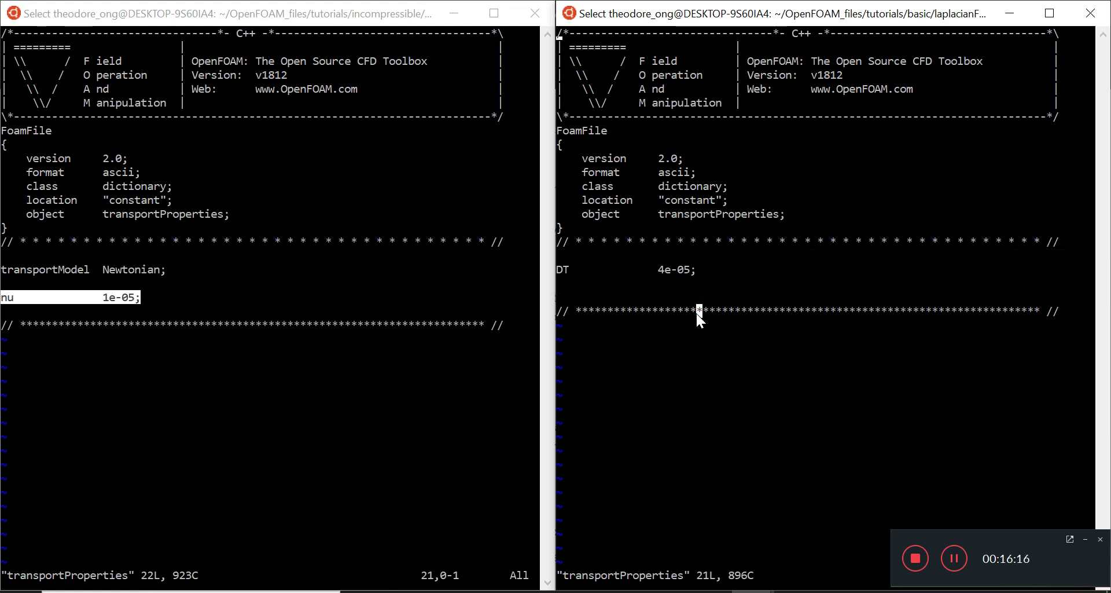
left_click_drag(699, 268, 552, 269)
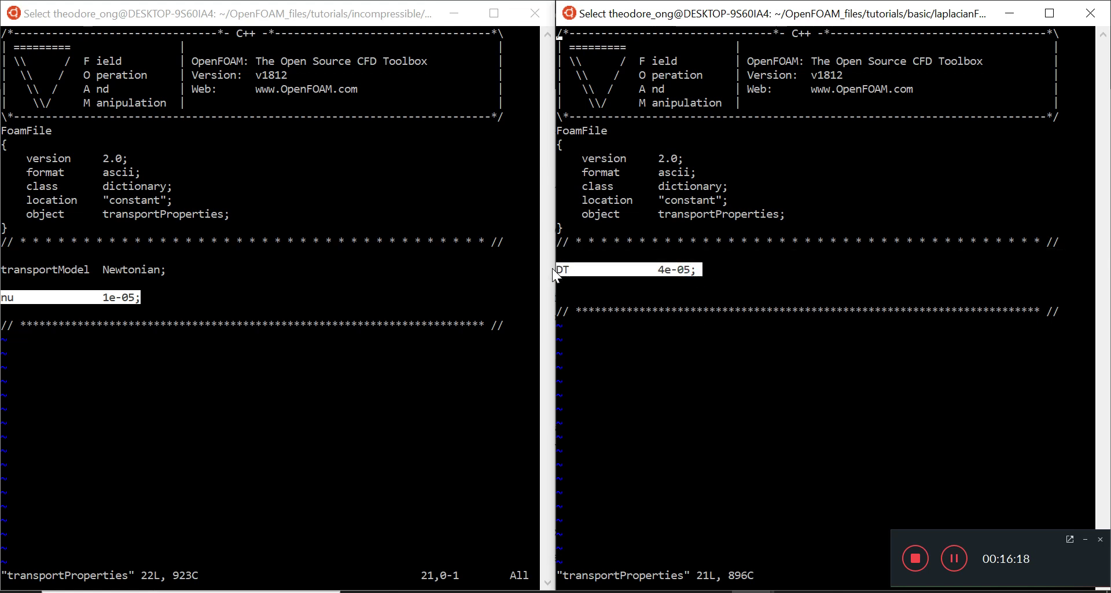
left_click(610, 324)
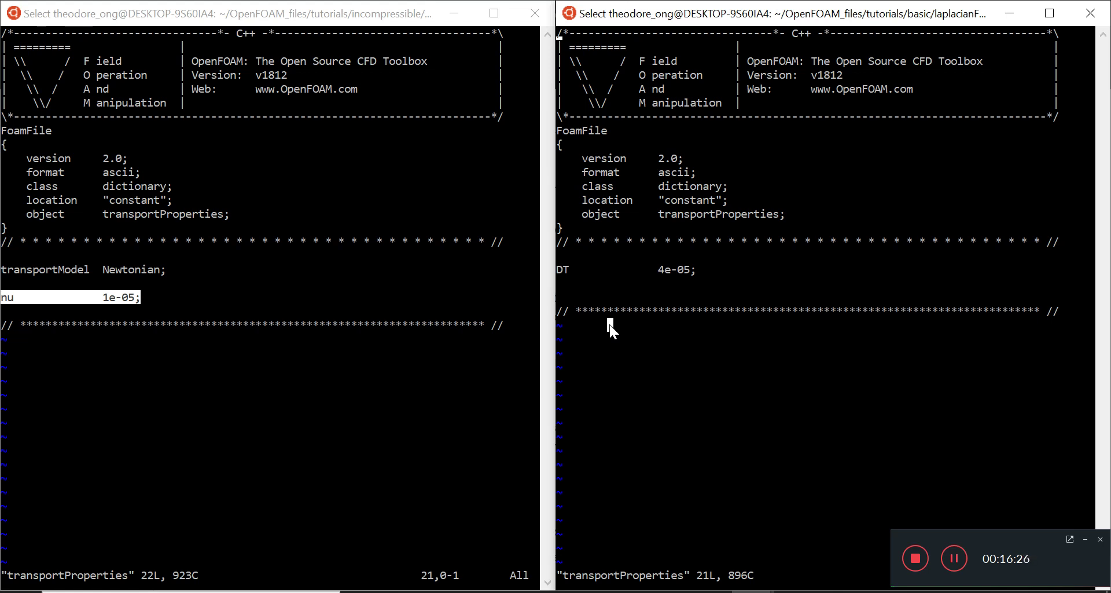
Step: Save and quit the flange case's transportProperties file in vi, and quit the cavity case's copy without saving
key("Escape")
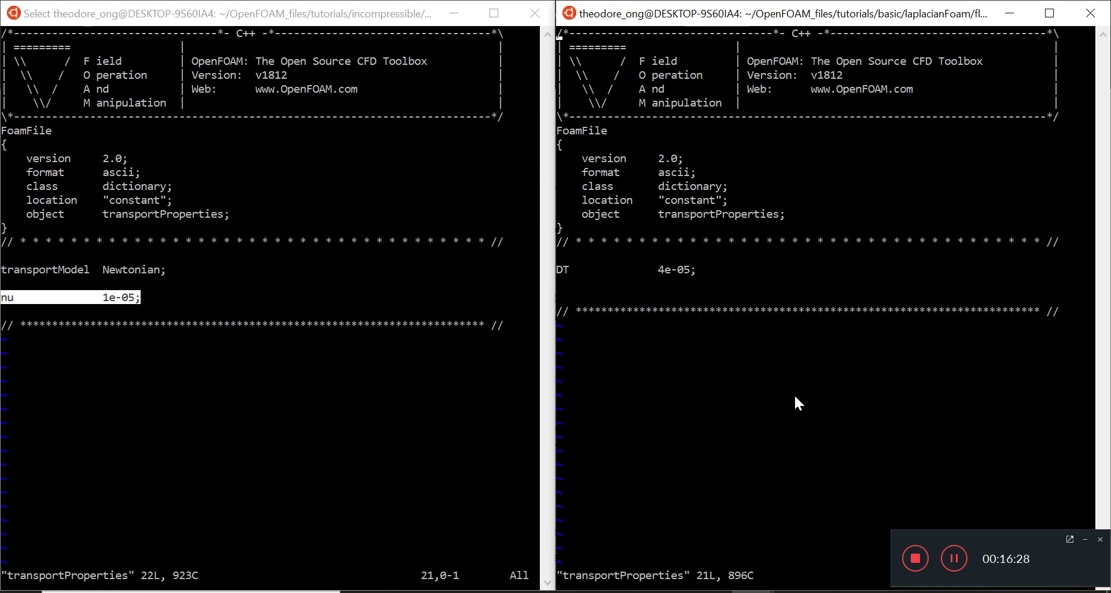
type(":wq")
key("Return")
left_click(538, 383)
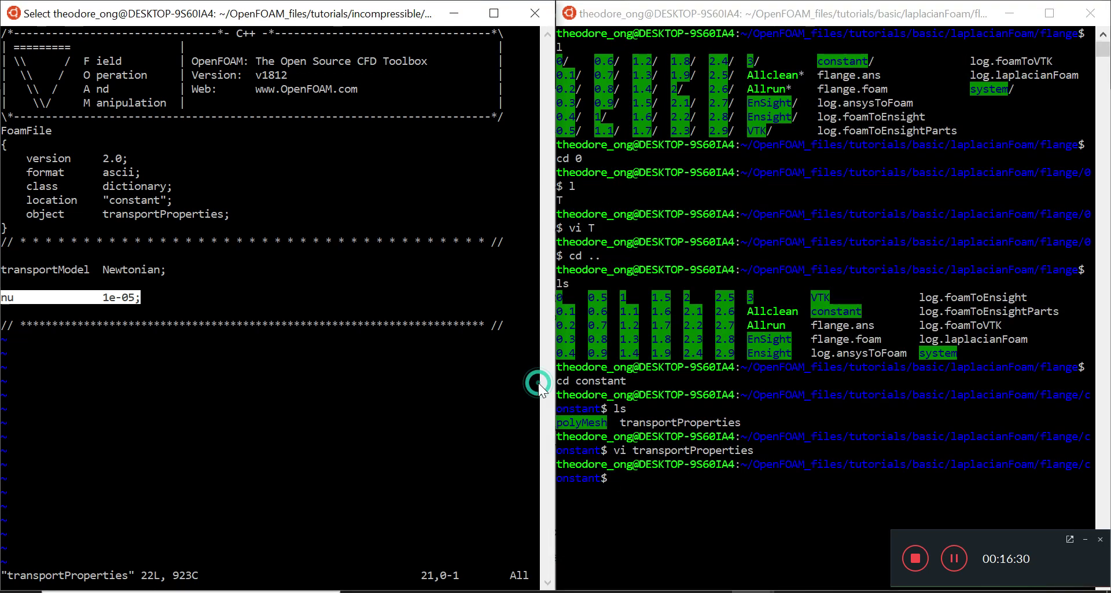
left_click(495, 383)
type(":q")
key("Return")
Step: List the cavity case's constant directory, and move up to the cavity case directory and list its contents
type("l")
key("Return")
type("cd ..")
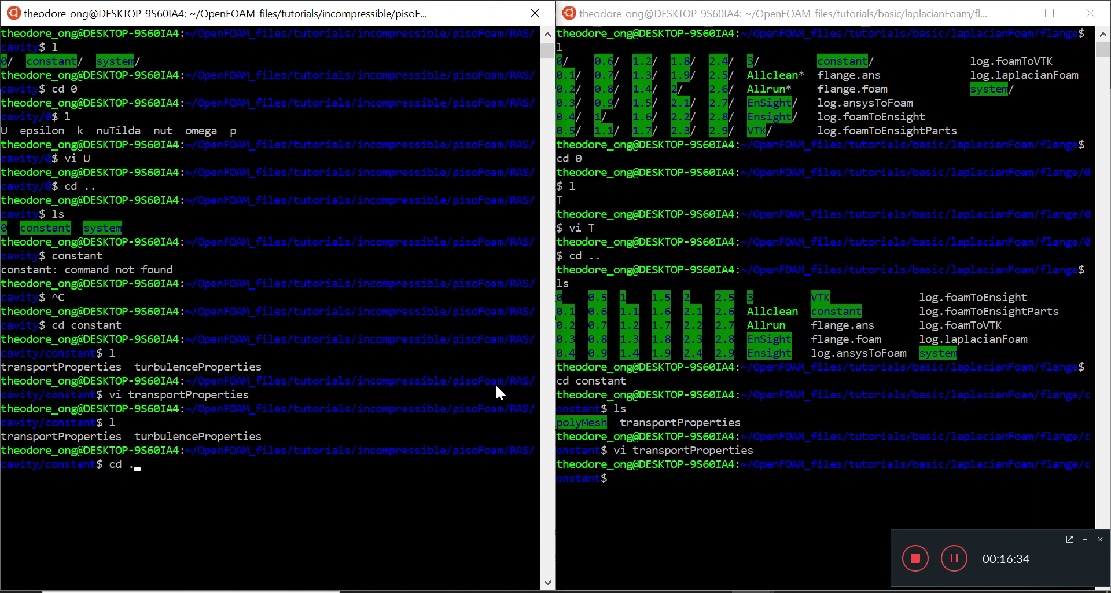
key("Return")
type("l")
key("Return")
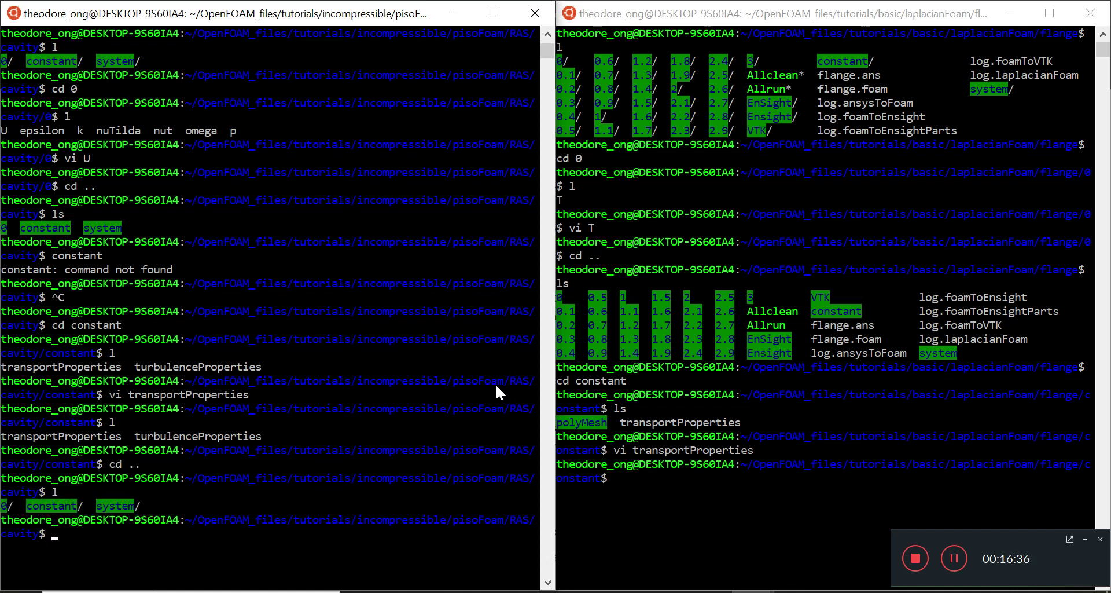
Step: Move up from the constant directory to the flange case directory and list its contents
left_click(912, 486)
type("cd ..")
key("Return")
type("ls")
key("Return")
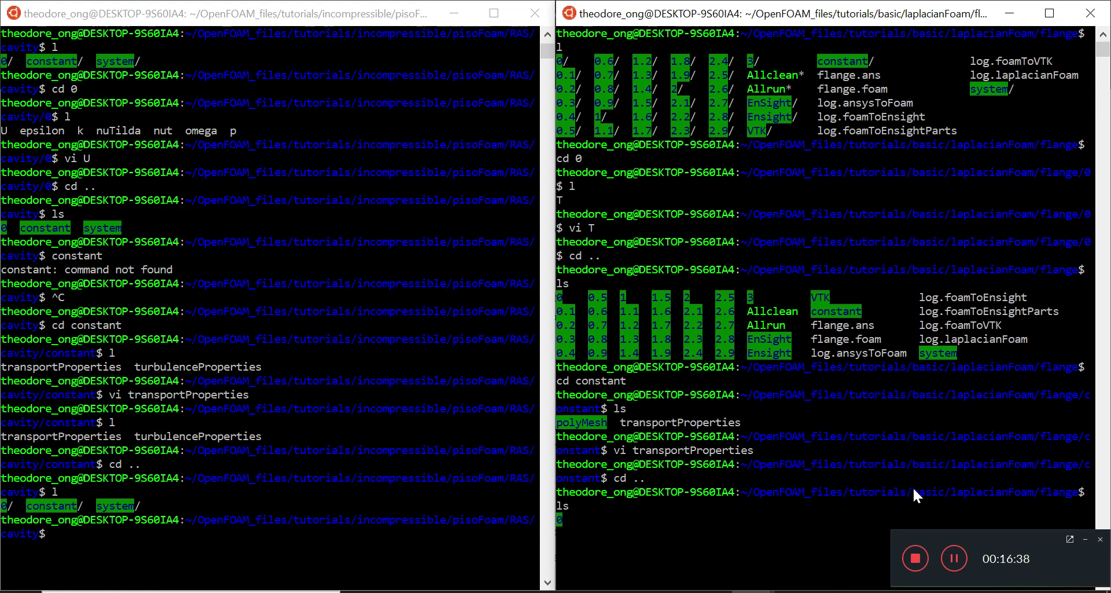
Step: Clear the output in both the flange and cavity terminals
type("clear")
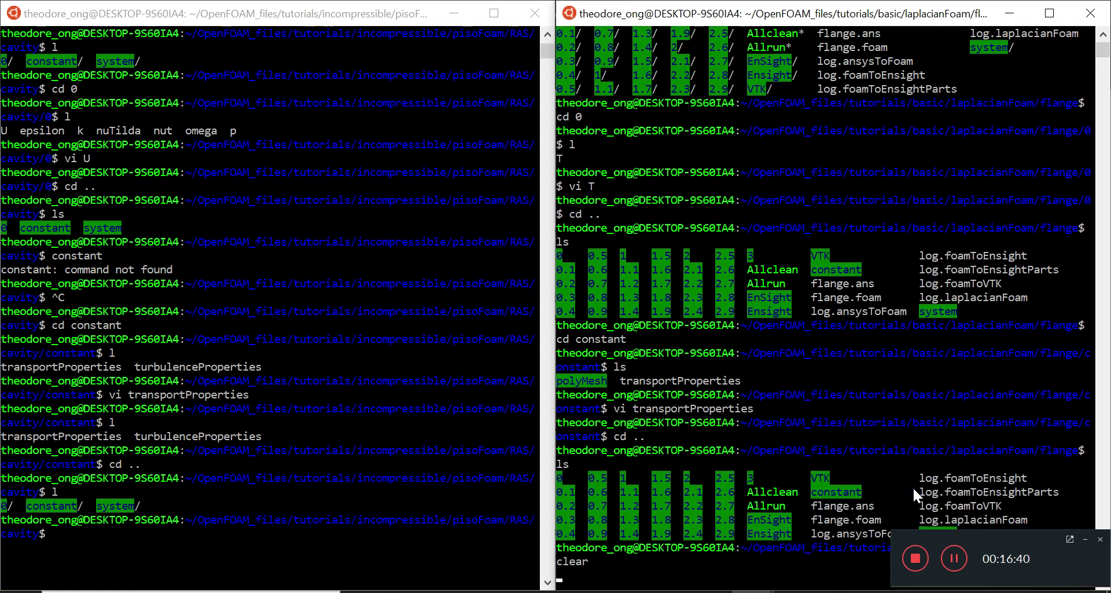
key("Return")
left_click(460, 531)
type("clear")
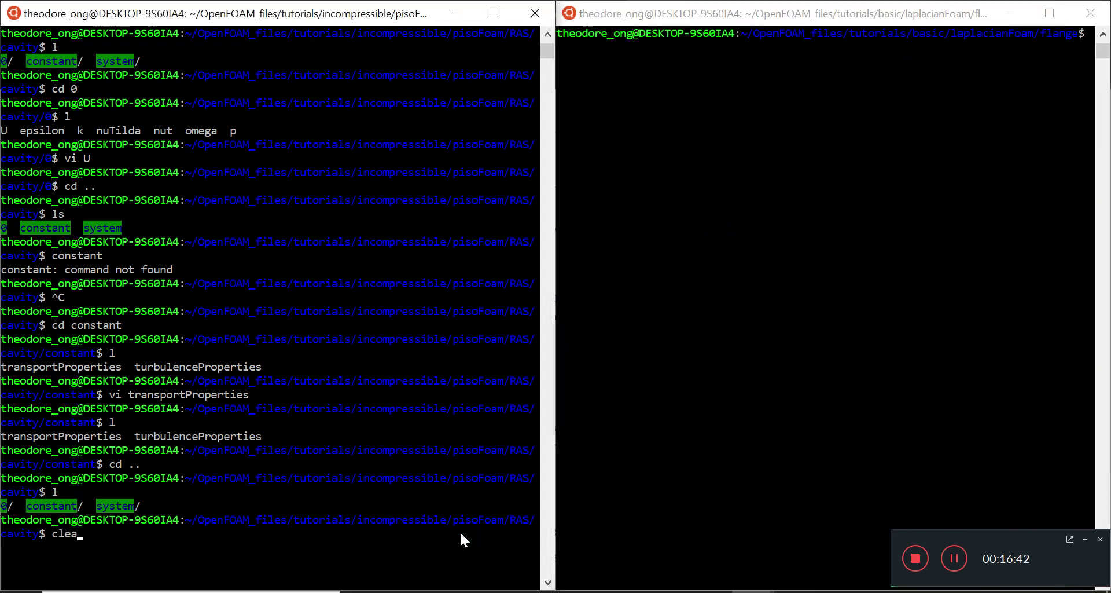
key("Return")
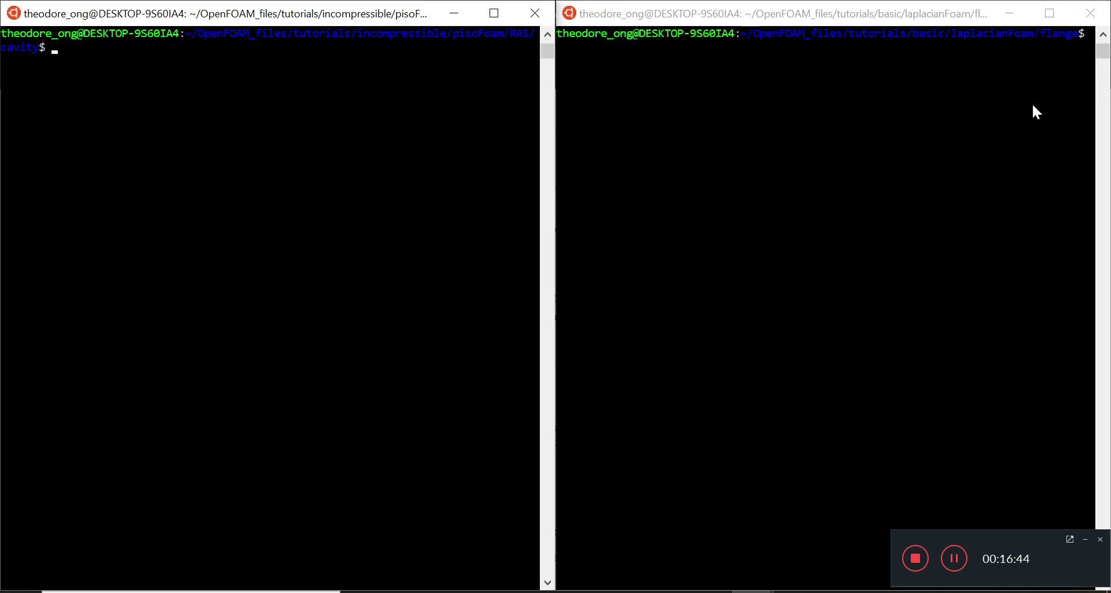
Step: List the cavity case directory, and enter its system directory and list the files there
type("l")
key("Return")
type("cd system")
key("Return")
type("l")
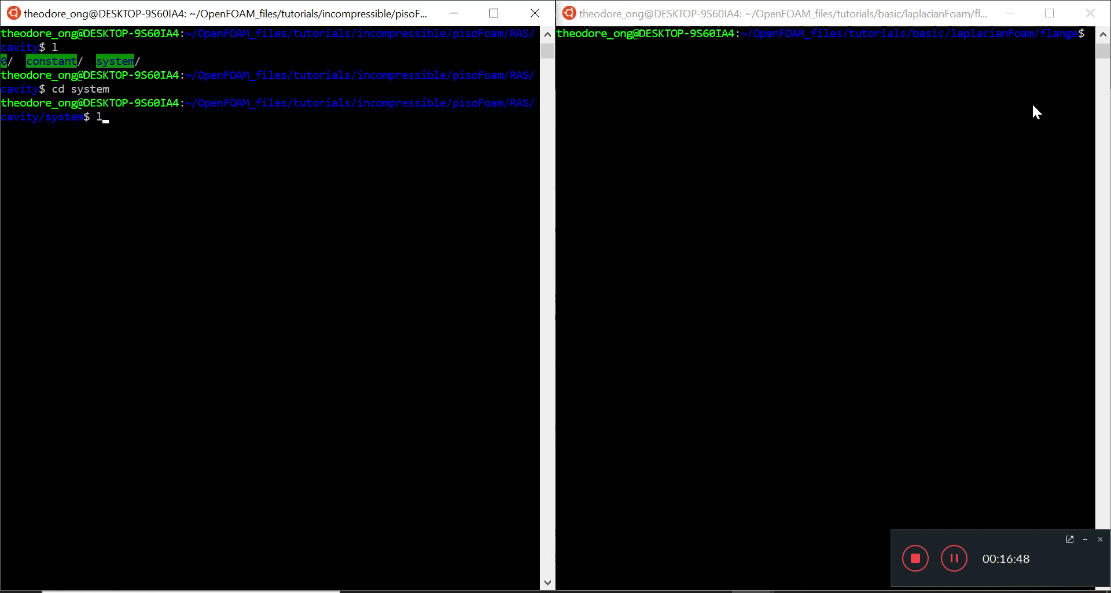
key("Return")
Step: Enter the flange case's system directory, list its files, and highlight controlDict, fvSchemes and fvSolution
left_click(1033, 102)
type("cd system")
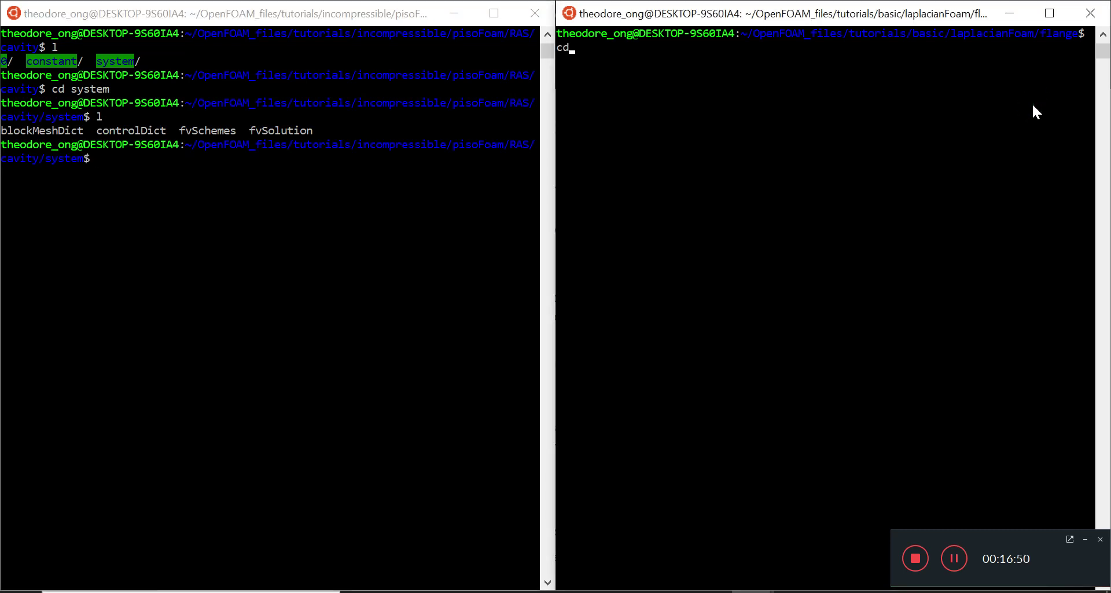
key("Return")
type("l")
key("Return")
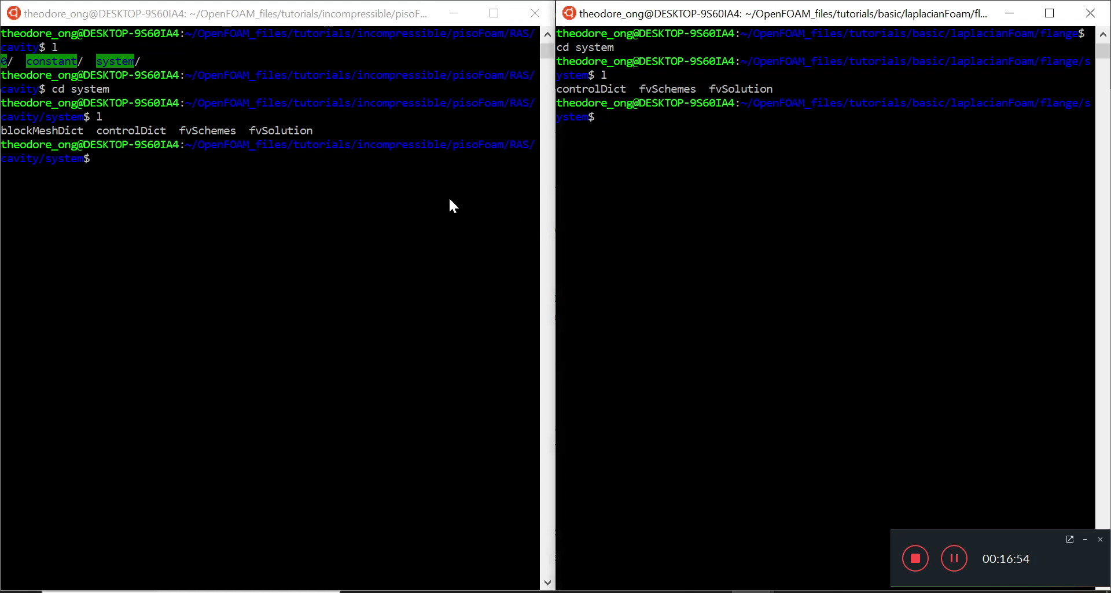
left_click_drag(772, 89, 557, 90)
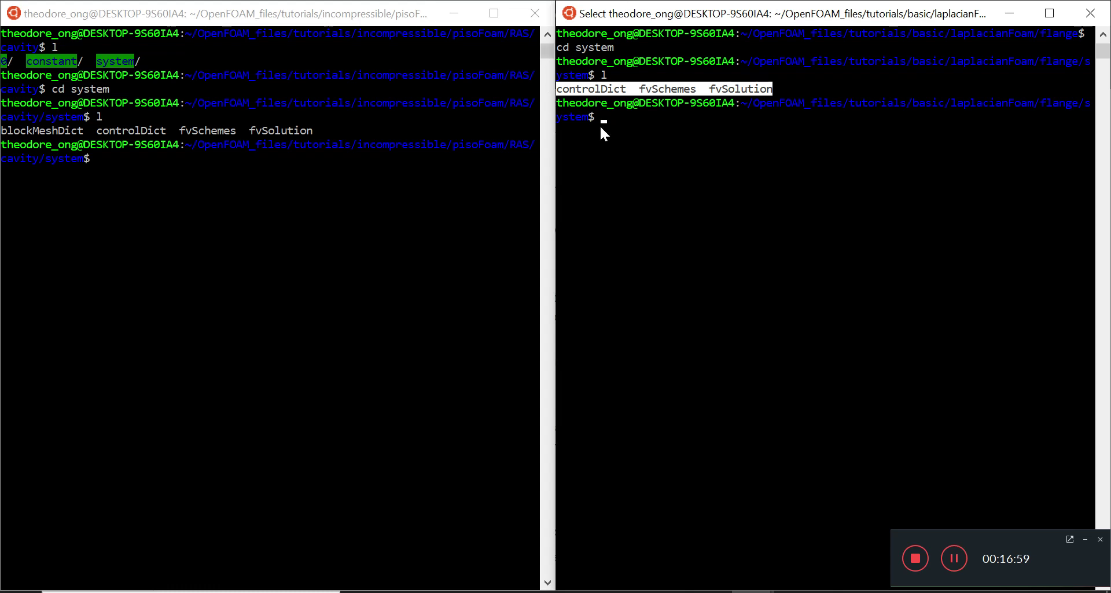
left_click(744, 291)
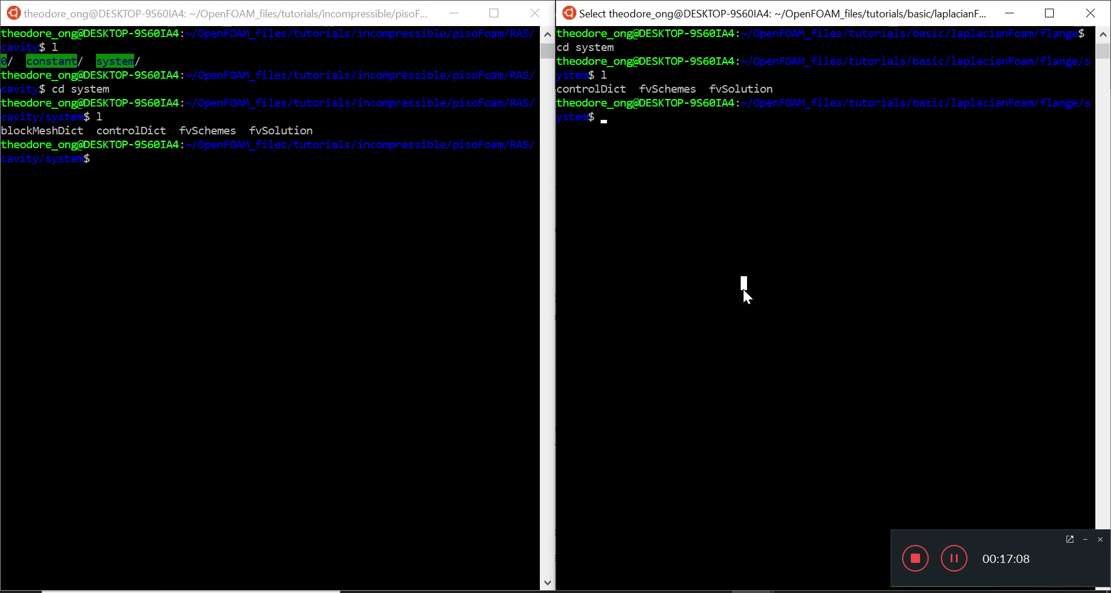
Step: Move up from the system directory to the flange case directory and list its contents
type("cd ..")
key("Return")
type("ls")
key("Return")
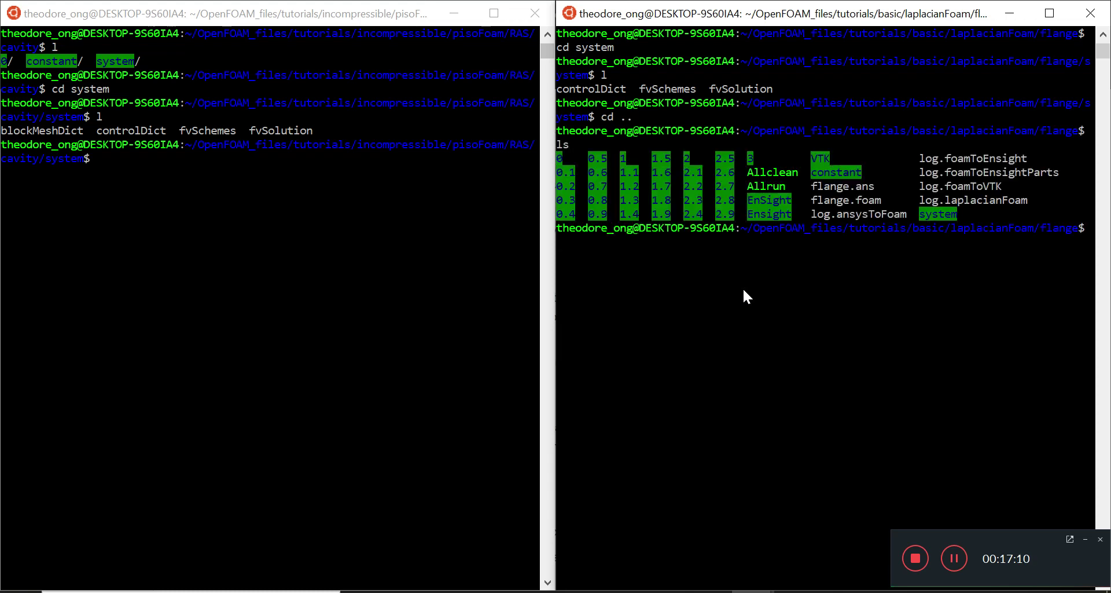
Step: Open the flange case's Allrun script in vi
type("./")
key("BackSpace")
key("BackSpace")
type("vi ./Allrun")
key("Return")
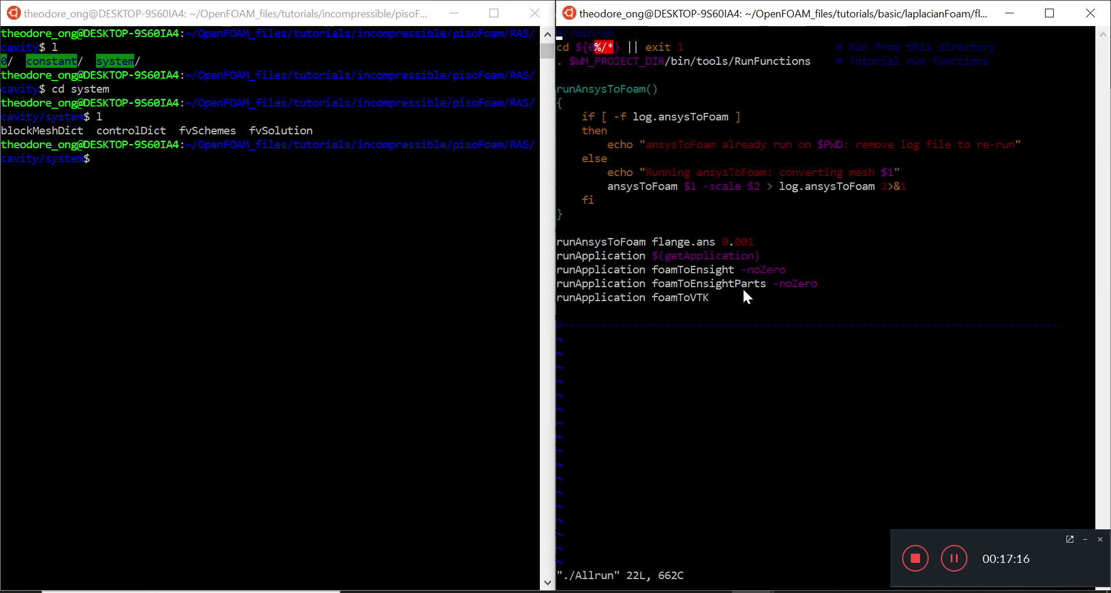
Step: Highlight the Allrun script's opening directory and RunFunctions lines, and its runAnsysToFoam function
left_click_drag(563, 50, 975, 62)
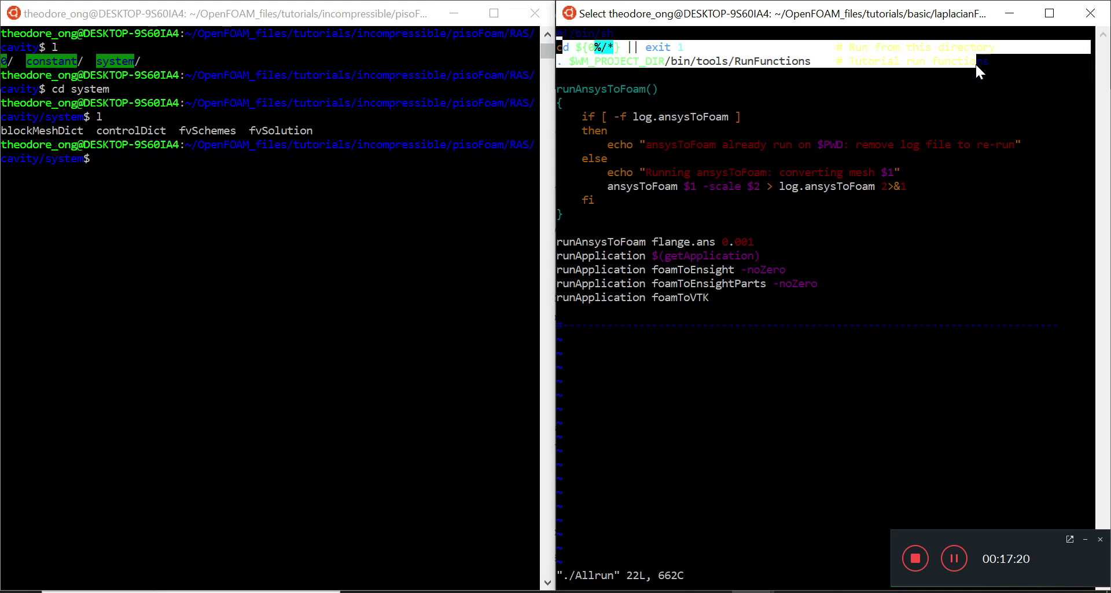
left_click(980, 107)
left_click_drag(568, 213, 562, 91)
left_click(610, 214)
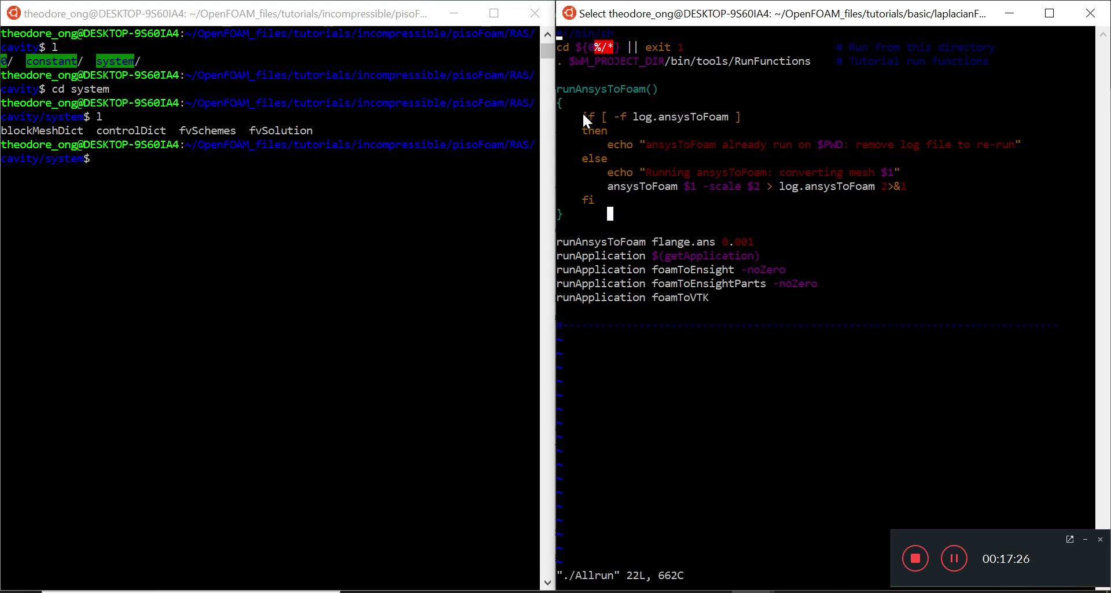
Step: Highlight the runAnsysToFoam function's check for log.ansysToFoam and the echo message telling to remove the log file to re-run
left_click_drag(583, 117, 1024, 151)
right_click(1024, 150)
left_click_drag(655, 141, 820, 144)
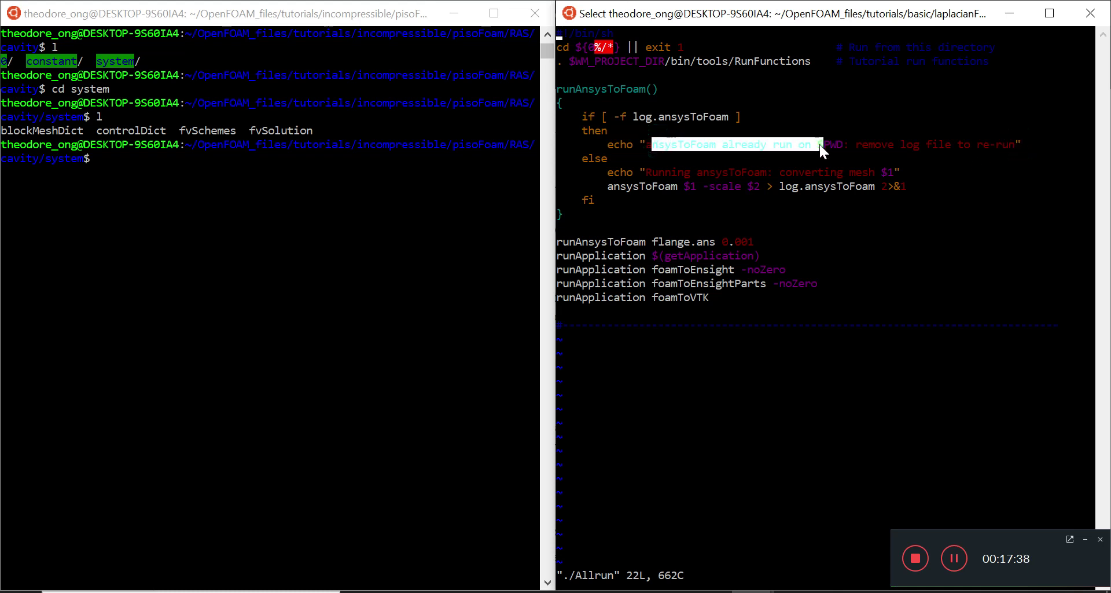
right_click(905, 162)
left_click_drag(642, 115, 731, 117)
left_click(700, 215)
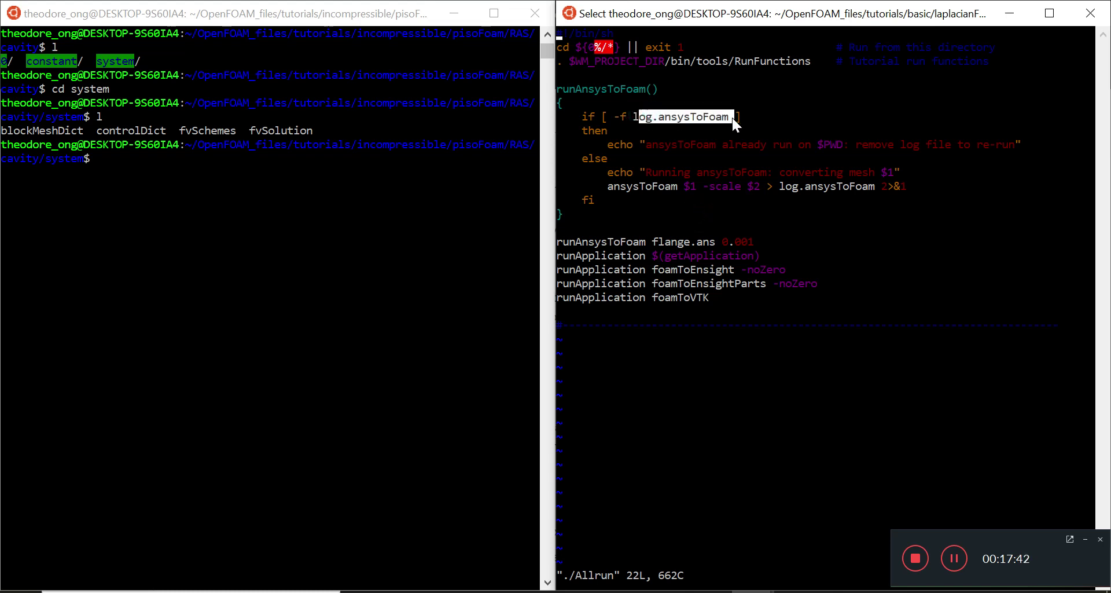
left_click(731, 201)
left_click(584, 114)
left_click(616, 120)
left_click_drag(615, 122, 720, 117)
left_click_drag(647, 145, 1013, 149)
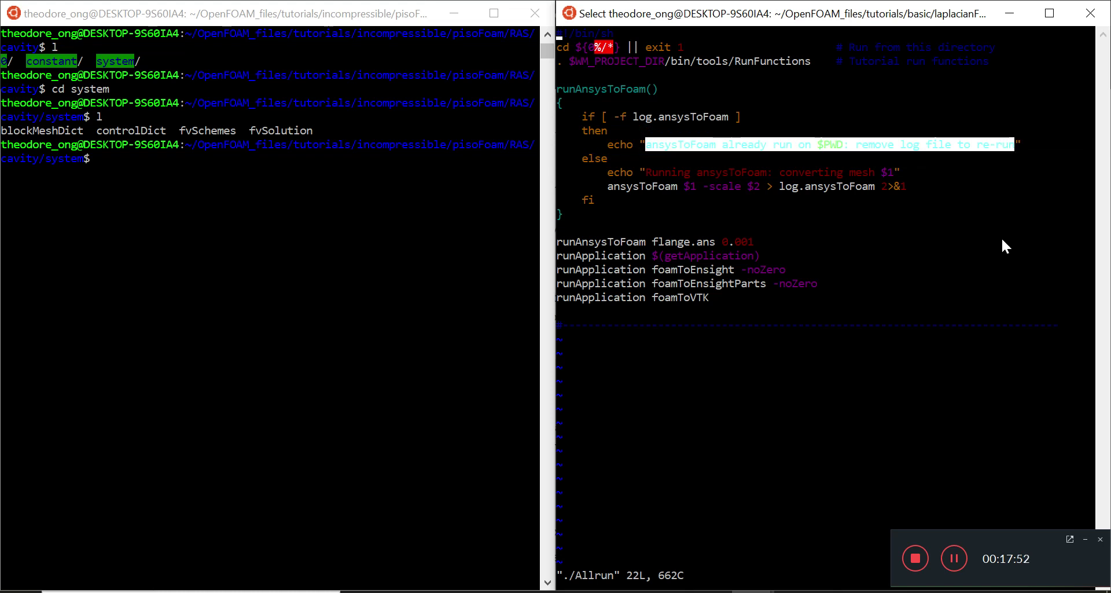
left_click(840, 214)
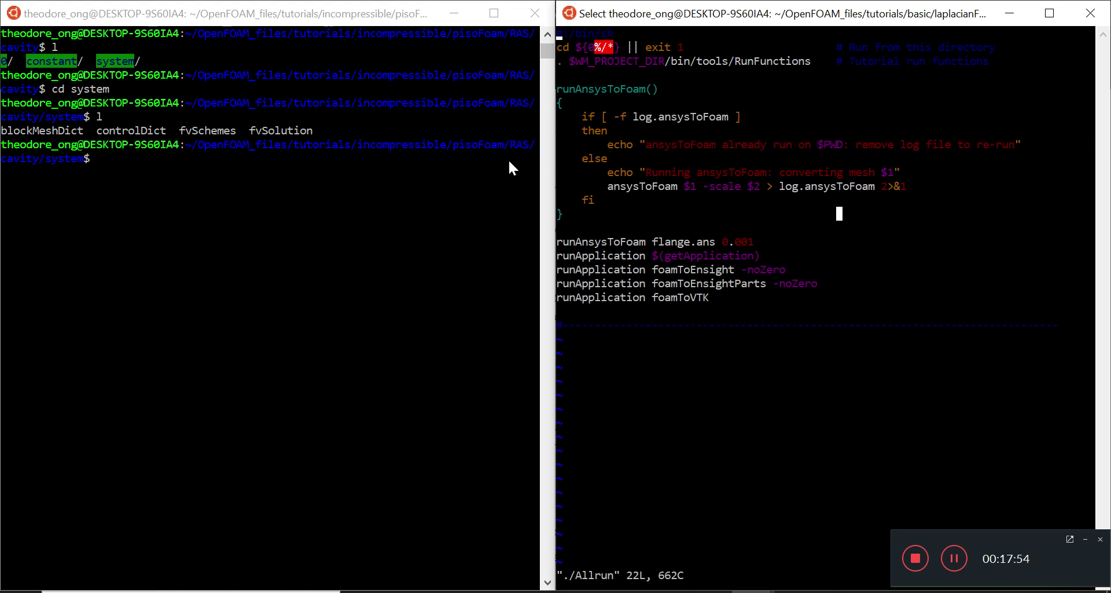
Step: Highlight the else branch's two mesh-conversion lines in runAnsysToFoam, and quit vi to close the Allrun script
left_click_drag(580, 158, 547, 165)
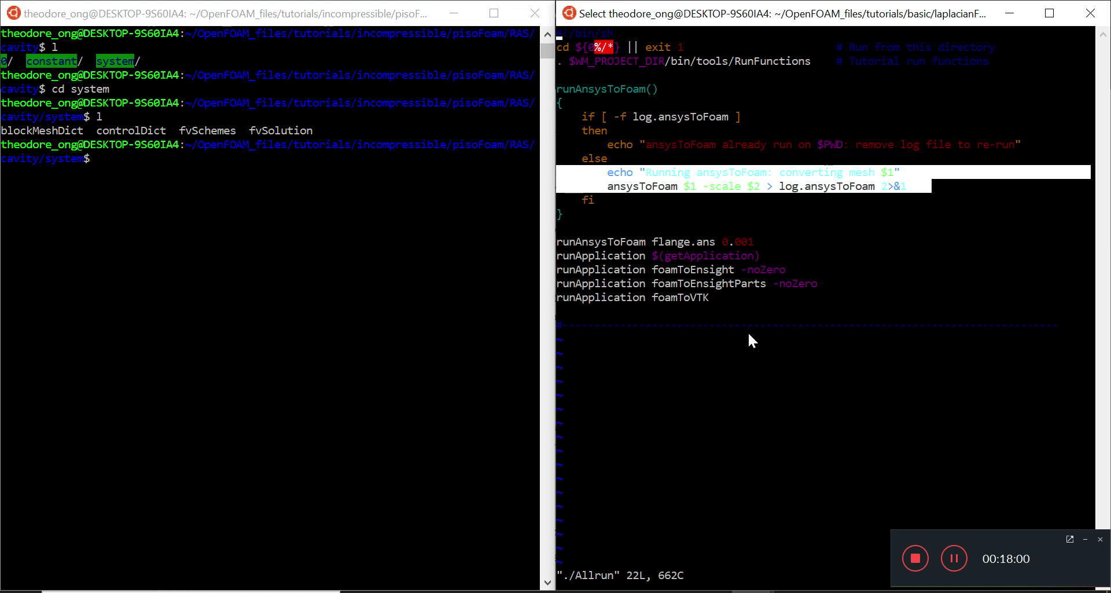
left_click(786, 352)
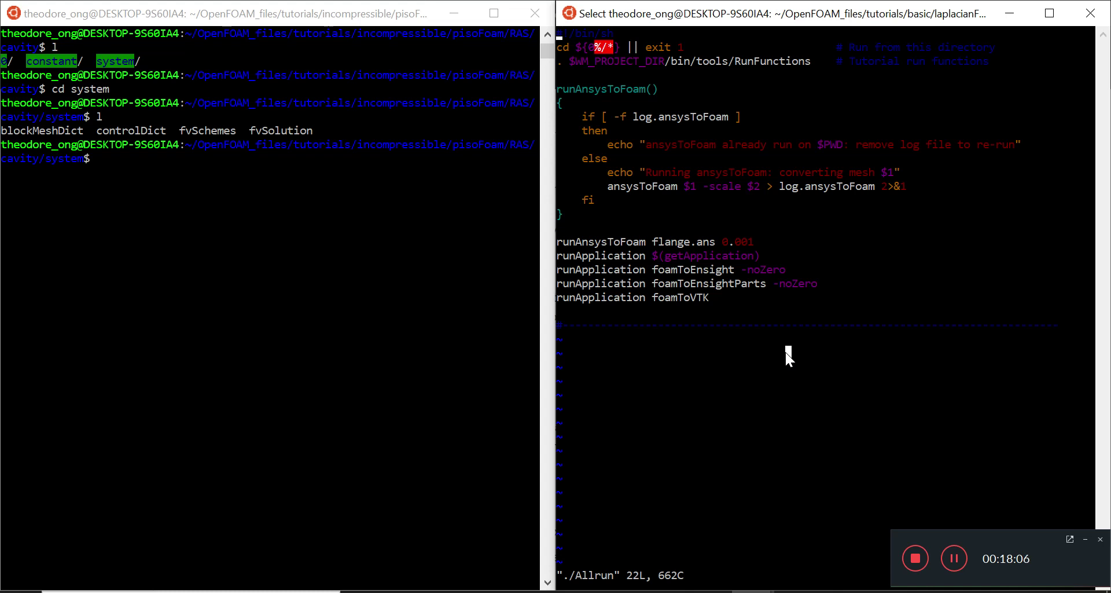
key("Escape")
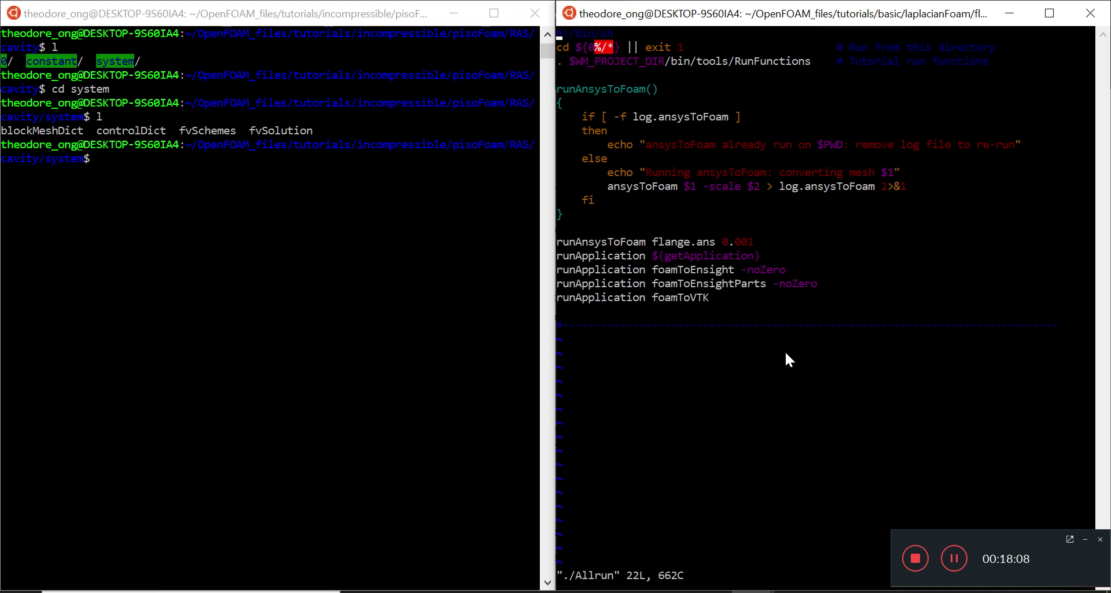
type(":q")
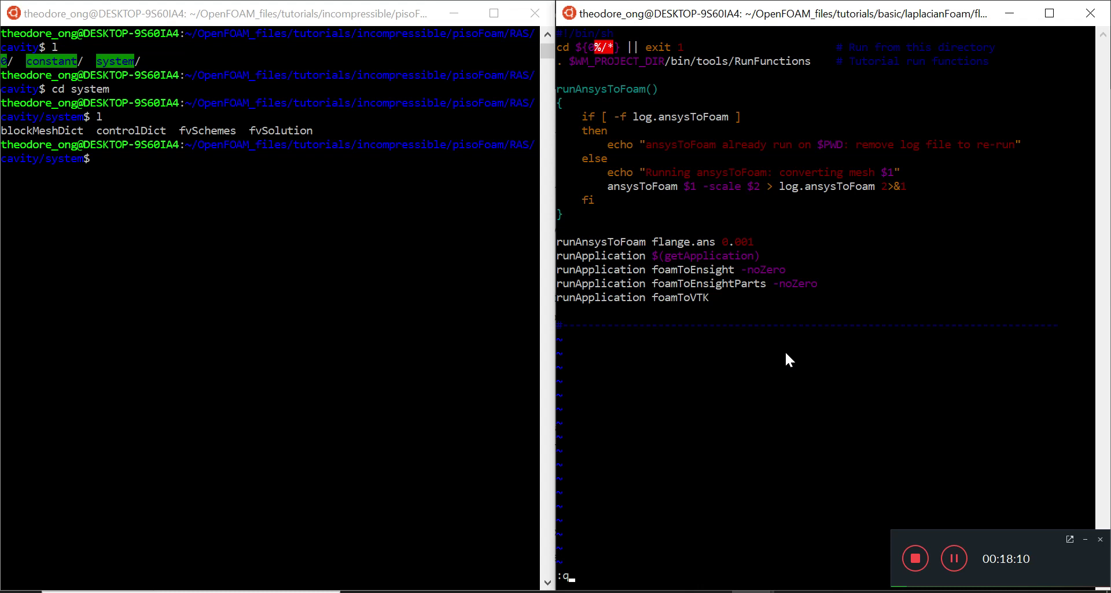
key("Return")
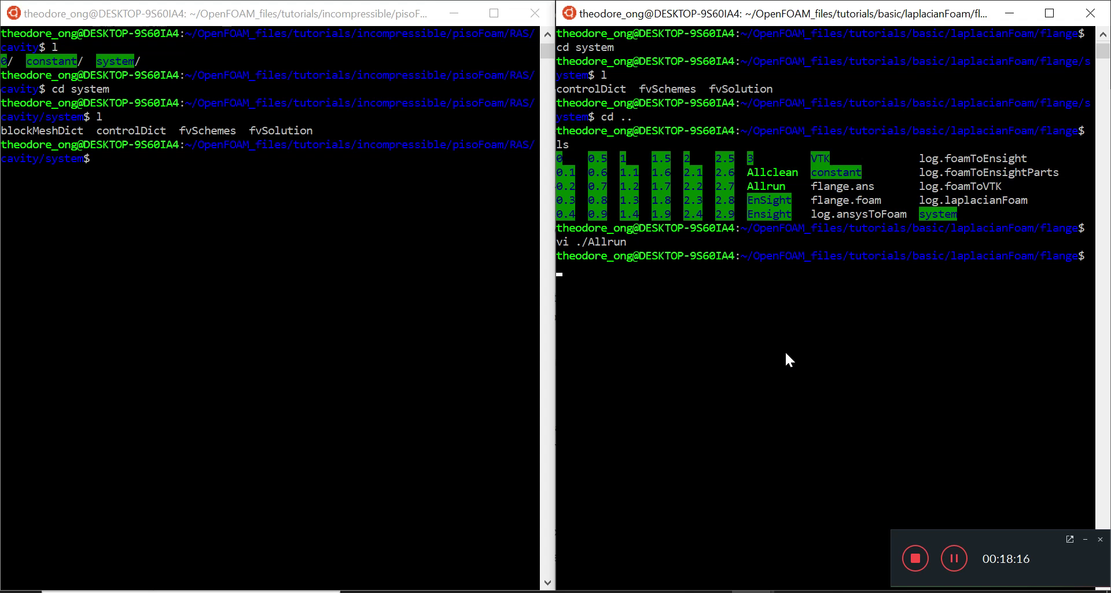
Step: Enter the flange case's system directory and list its files
type("cd system")
key("Return")
type("ls")
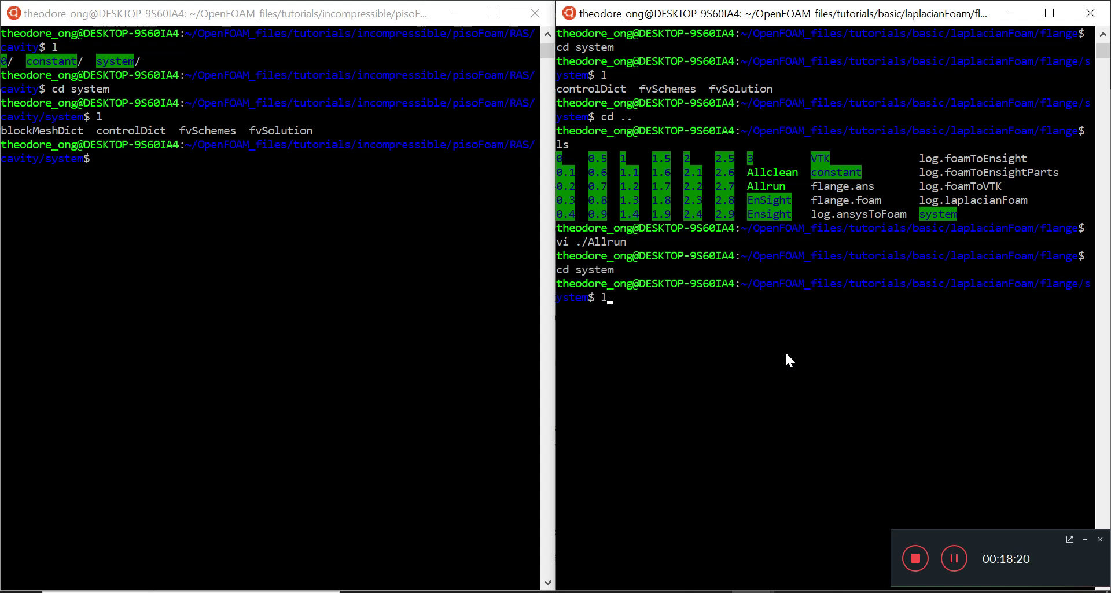
key("Return")
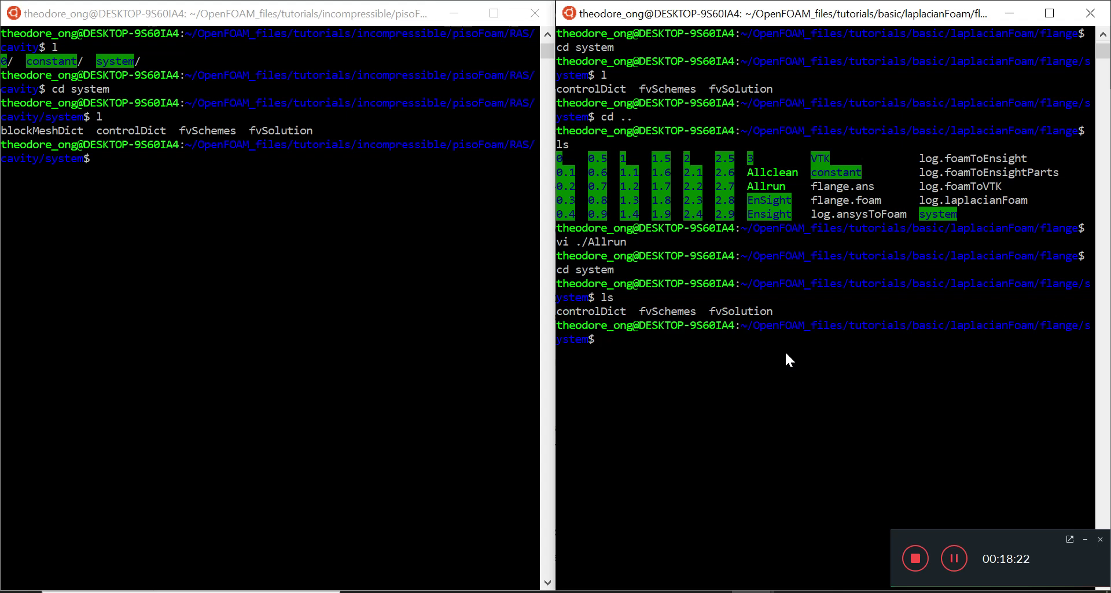
Step: Open the controlDict files of the pisoFoam cavity case and the flange case in vi, one in each terminal
left_click(227, 200)
type("vi controlDict")
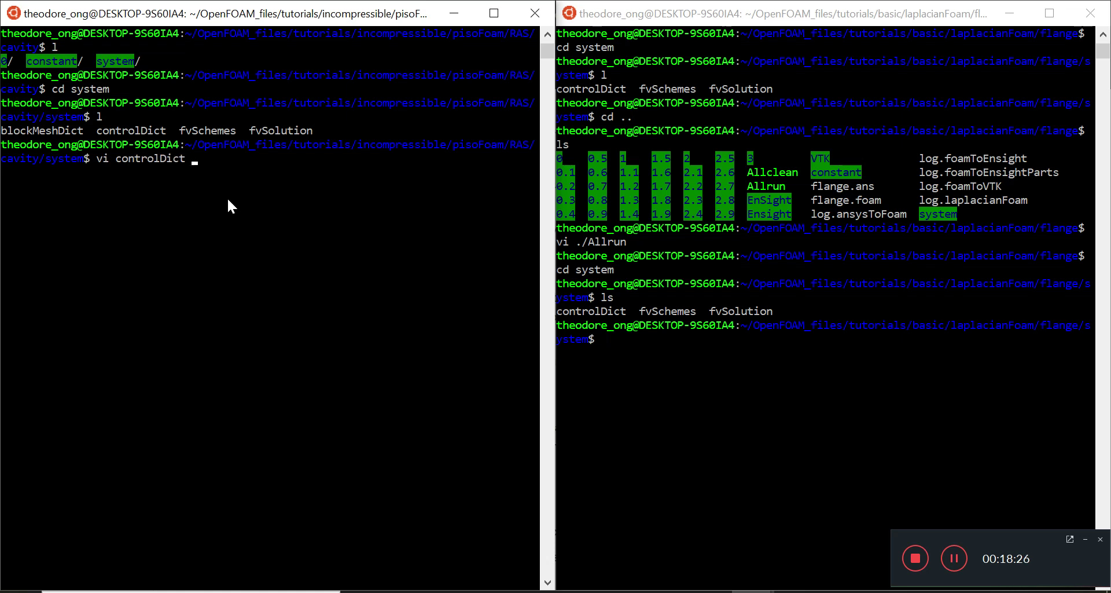
key("Return")
left_click(686, 372)
type("vi controlDict")
key("Return")
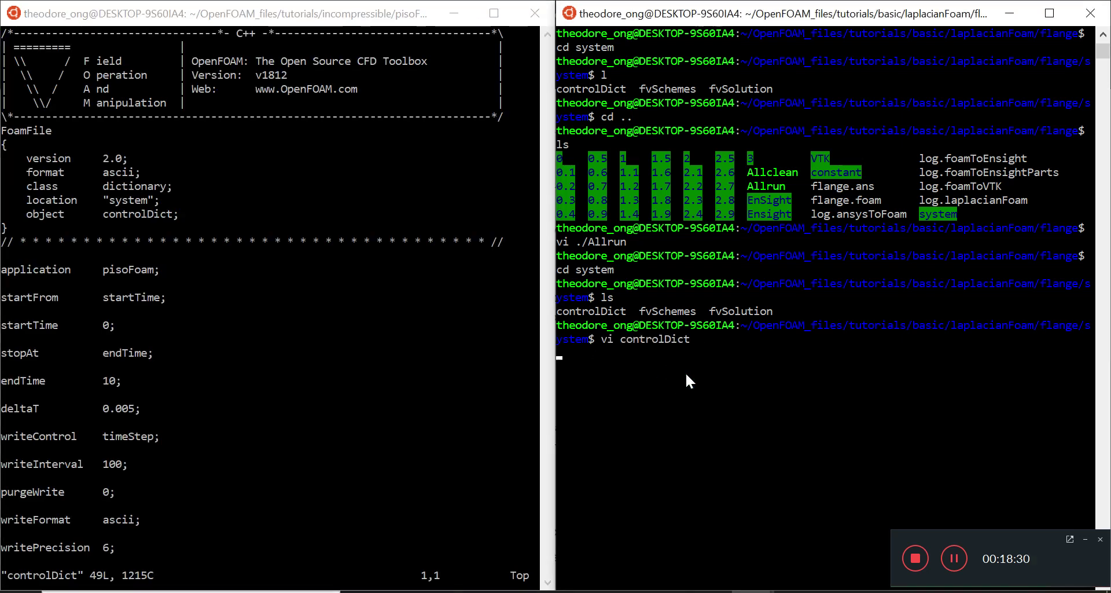
Step: Compare the two controlDict files, highlighting the cavity case's pisoFoam application entry and its settings from deltaT down to runTimeModifiable
left_click(264, 325)
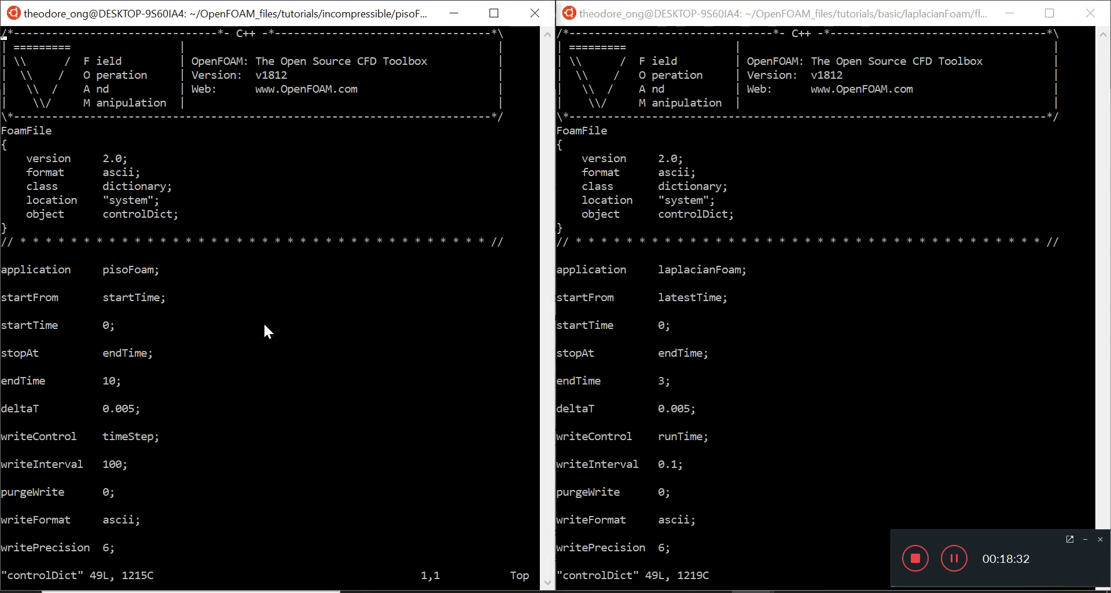
left_click(111, 268)
left_click_drag(103, 265, 163, 265)
right_click(163, 266)
scroll(440, 310, "down", 9)
left_click(692, 280)
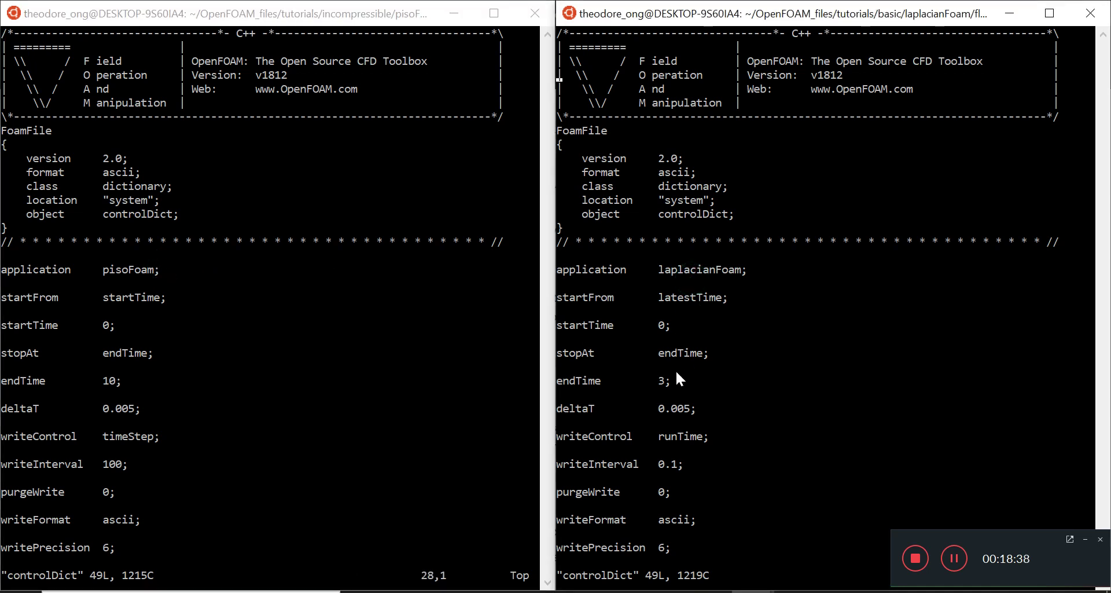
scroll(726, 307, "down", 4)
left_click(321, 363)
scroll(322, 363, "down", 6)
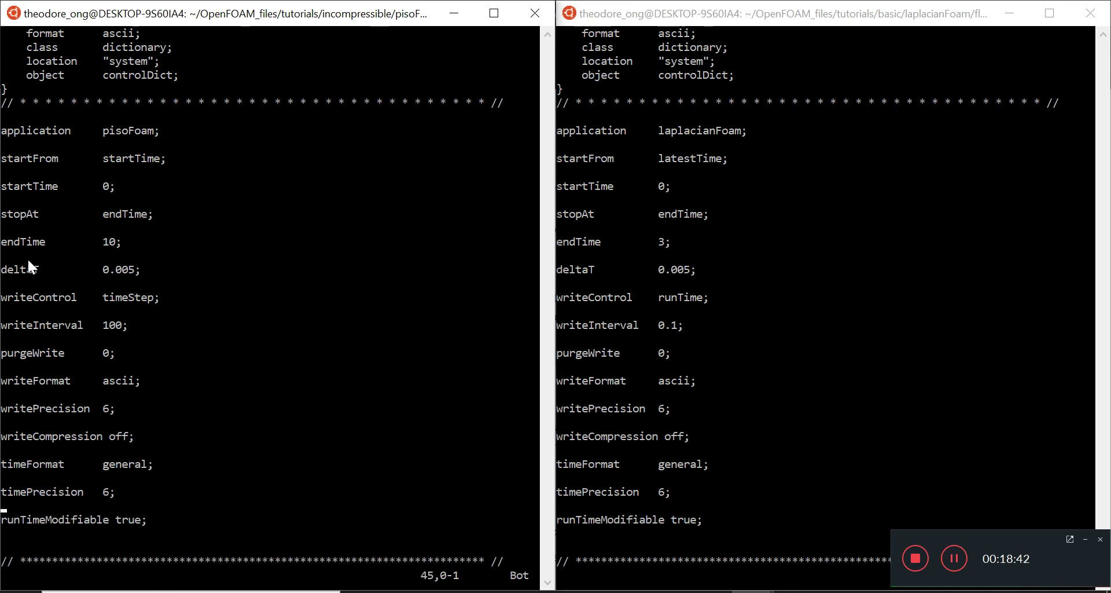
left_click_drag(13, 268, 124, 538)
left_click(210, 502)
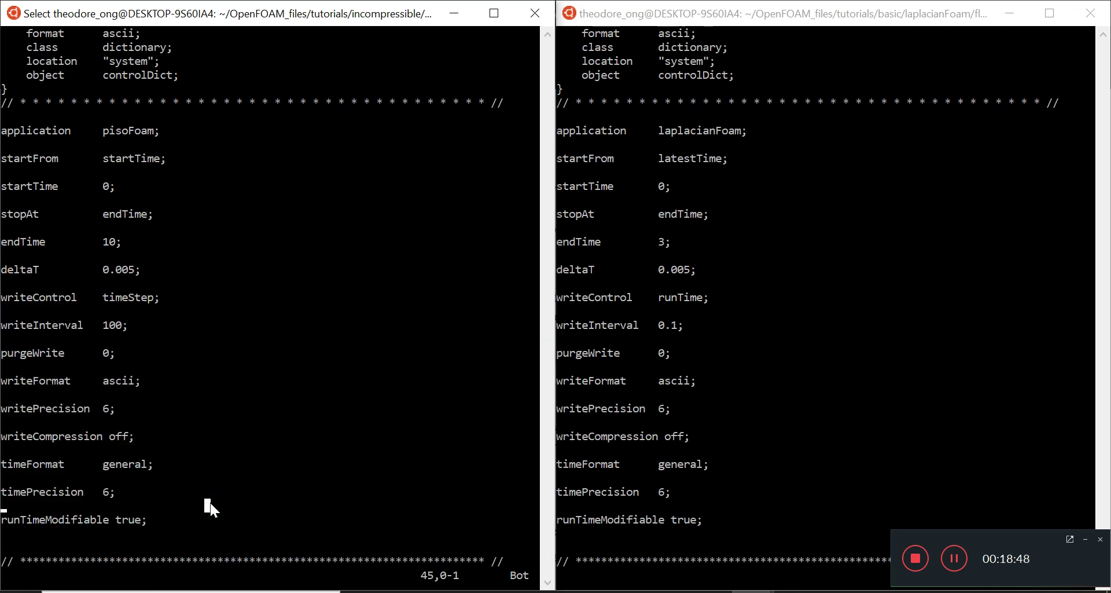
Step: Quit vi in both terminals to close the cavity and flange controlDict files
key("Escape")
type(":q")
key("Return")
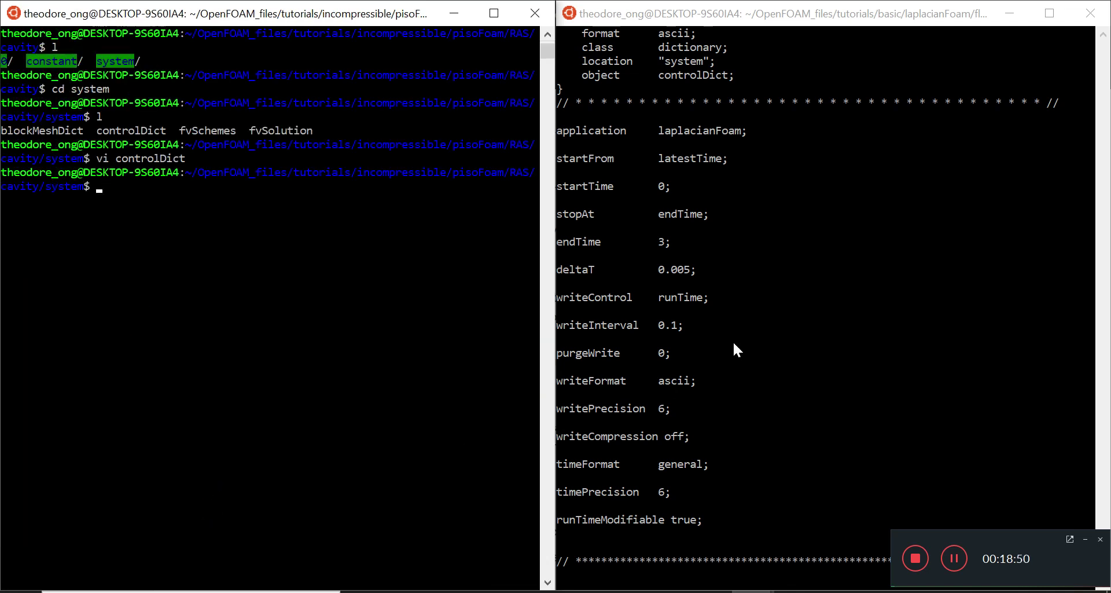
left_click(759, 309)
type(":q")
key("Return")
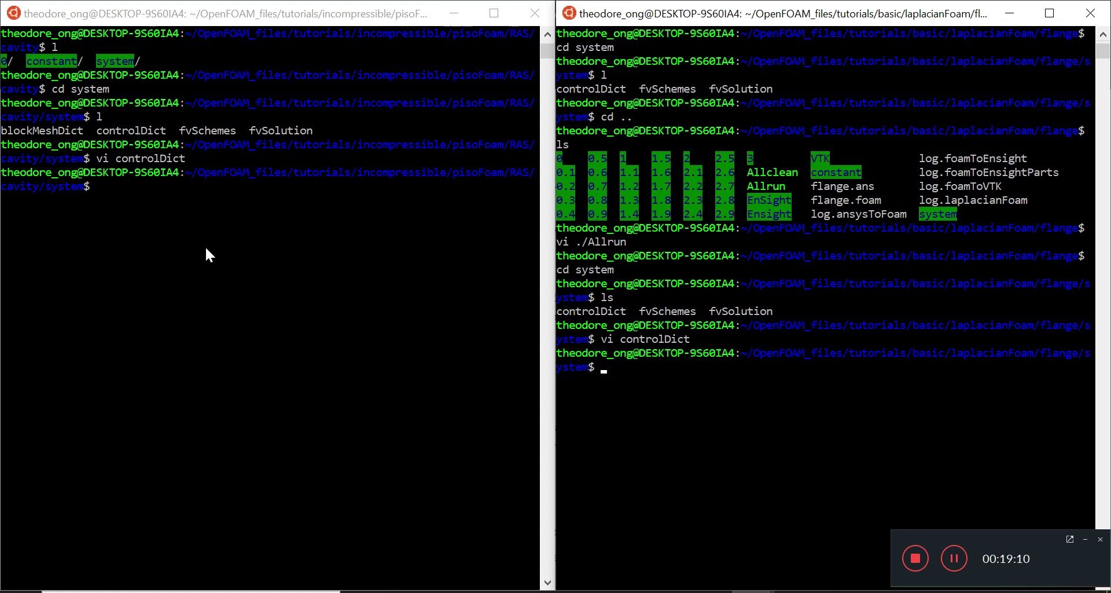
Step: Highlight fvSchemes and fvSolution in the cavity case's system directory listing
left_click(183, 125)
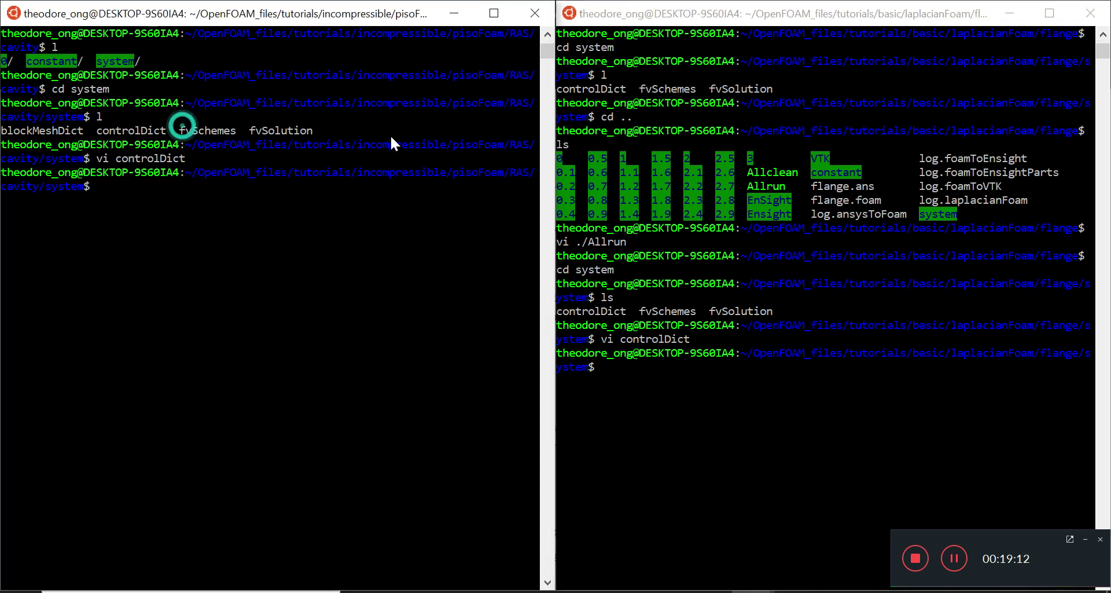
left_click_drag(312, 131, 174, 134)
left_click(200, 156)
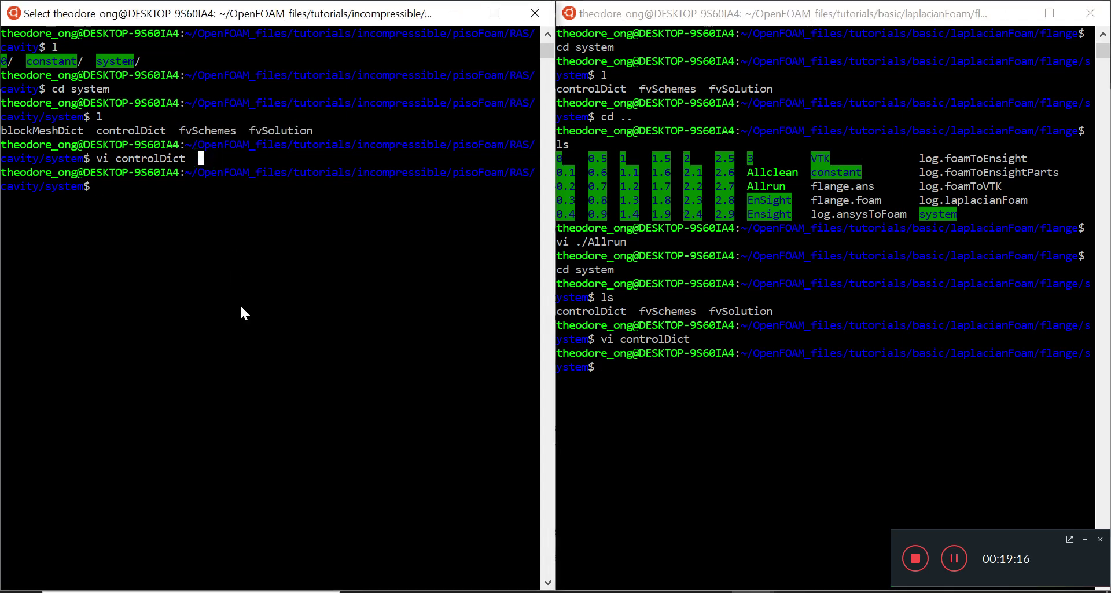